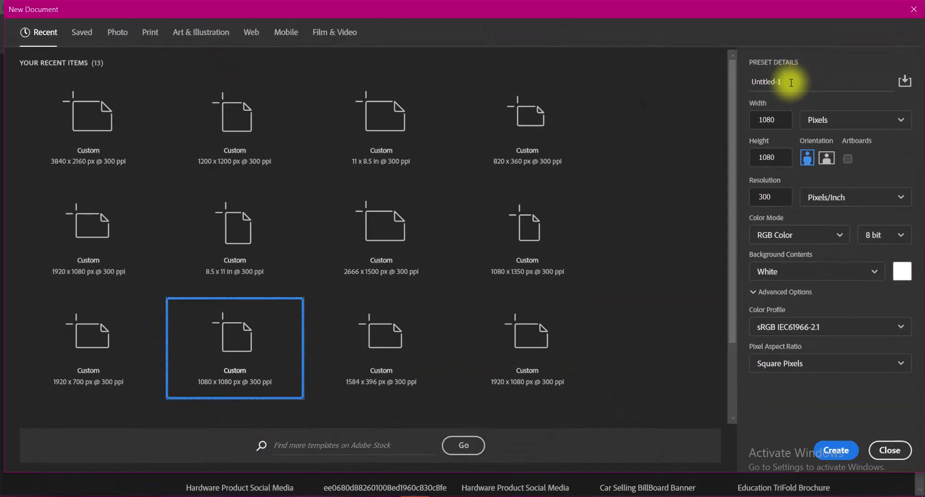
Select the preset name field in the New Document dialog so it can be renamed
{"action": "double_click", "coordinate": [774, 81]}
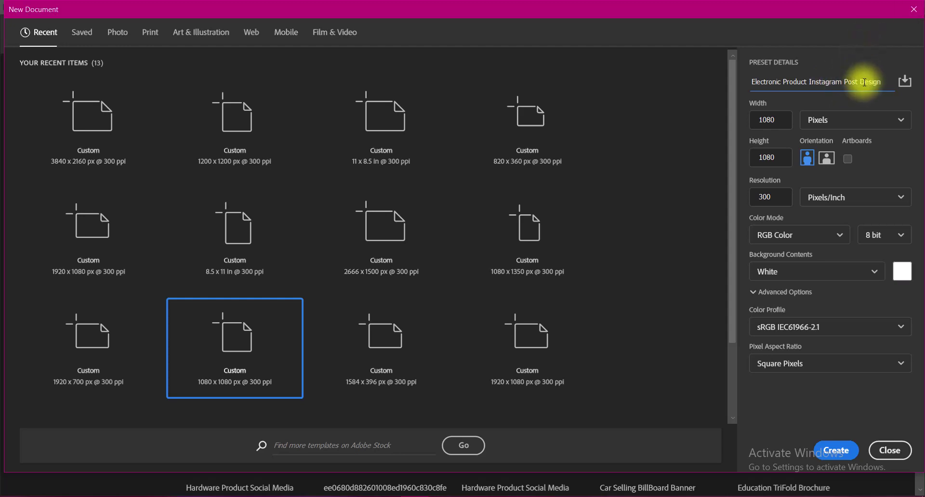
Create the 1080×1080 px, 300 ppi RGB document named Electronic Product Instagram Post Design
{"action": "left_click", "coordinate": [771, 157]}
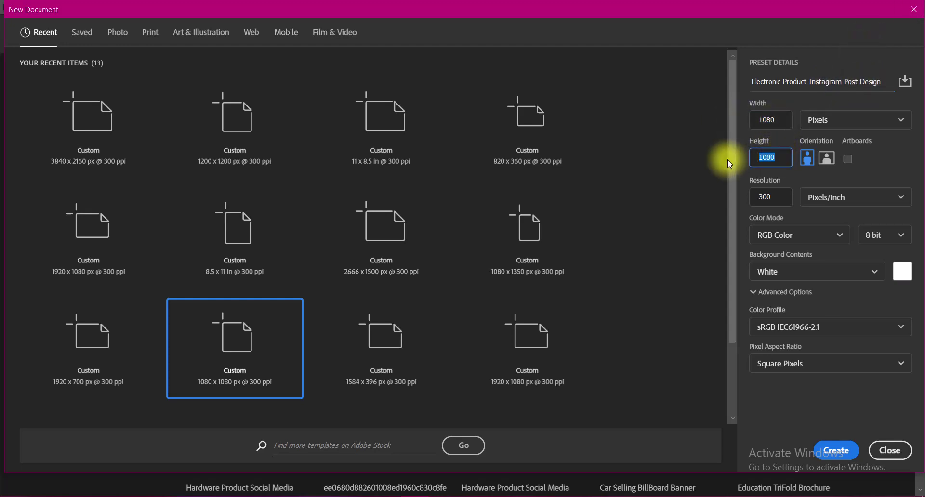
{"action": "left_click", "coordinate": [859, 121]}
{"action": "left_click", "coordinate": [789, 234]}
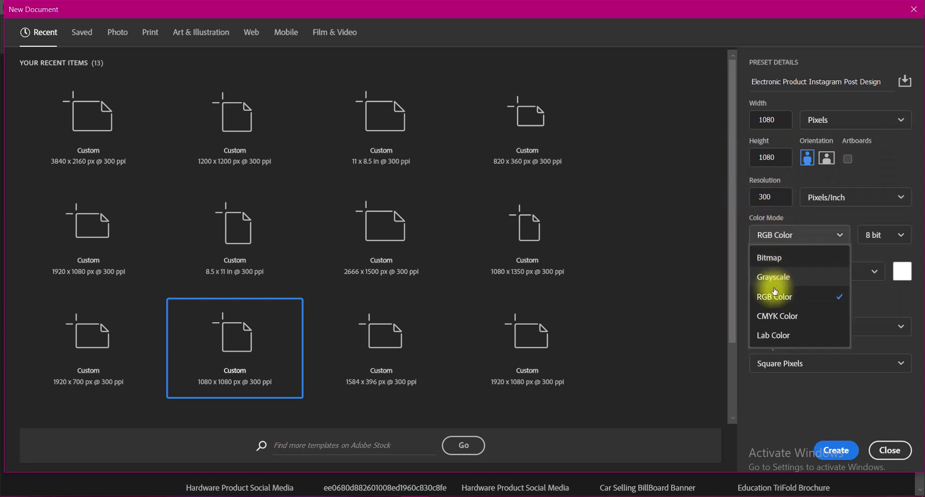
{"action": "left_click", "coordinate": [774, 296]}
{"action": "key", "text": "Return"}
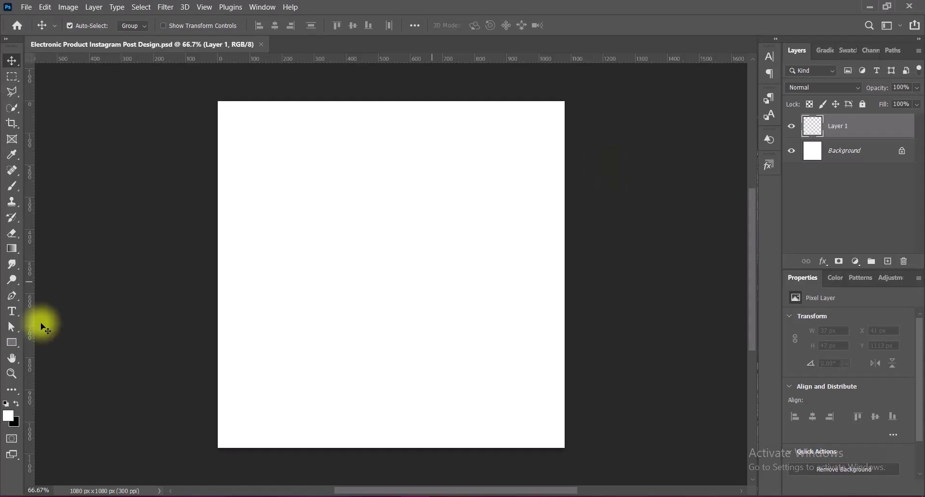
Draw a white rectangle covering the whole canvas and bring up its layer options
{"action": "right_click", "coordinate": [12, 342]}
{"action": "left_click", "coordinate": [53, 341]}
{"action": "left_click_drag", "start_coordinate": [205, 94], "coordinate": [572, 456]}
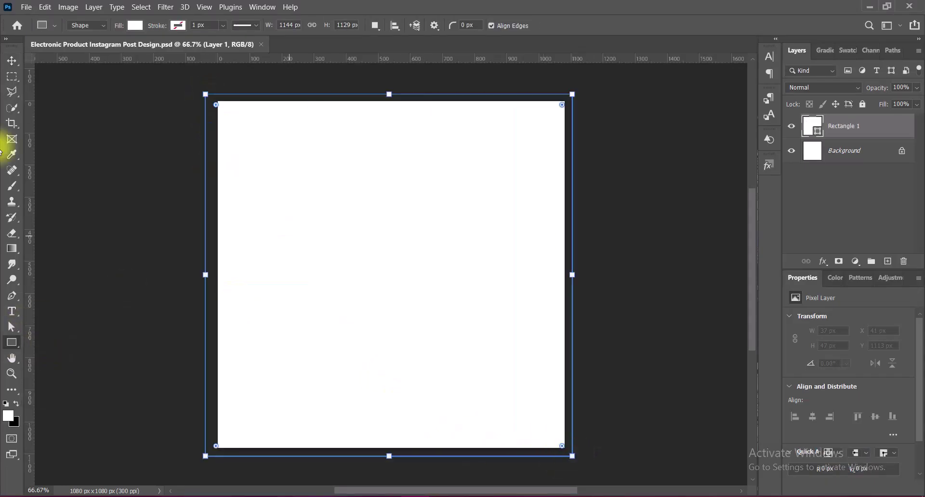
{"action": "left_click", "coordinate": [11, 60]}
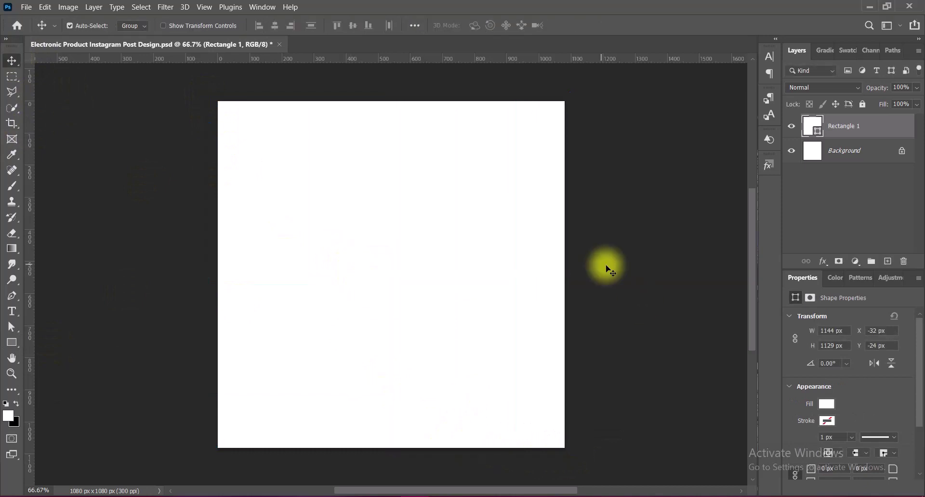
{"action": "scroll", "coordinate": [496, 276], "scroll_direction": "up", "scroll_amount": 1}
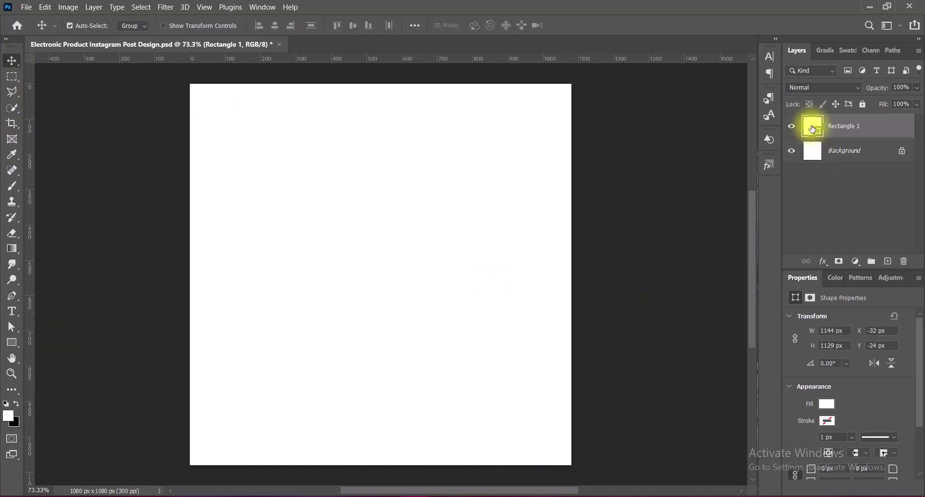
{"action": "right_click", "coordinate": [812, 129]}
Add a Gradient Overlay to the rectangle using a light gray Grays preset
{"action": "left_click", "coordinate": [812, 131]}
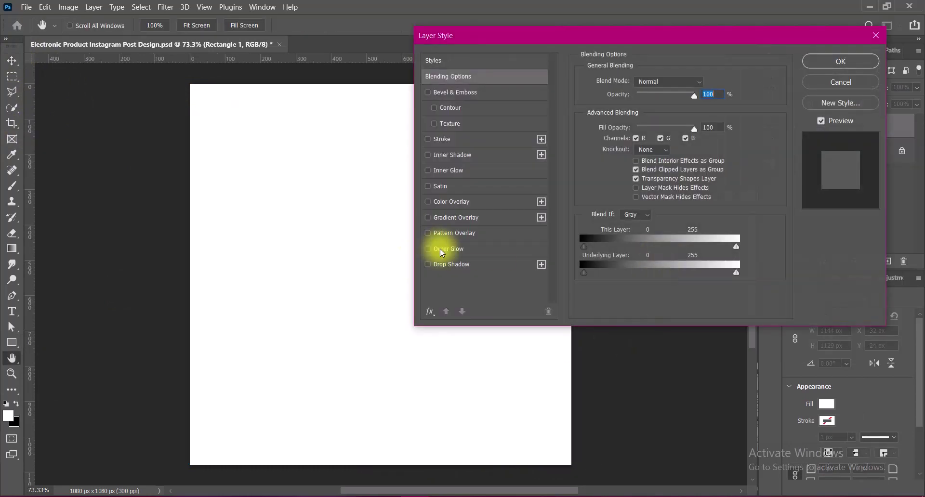
{"action": "left_click", "coordinate": [428, 219]}
{"action": "left_click", "coordinate": [692, 109]}
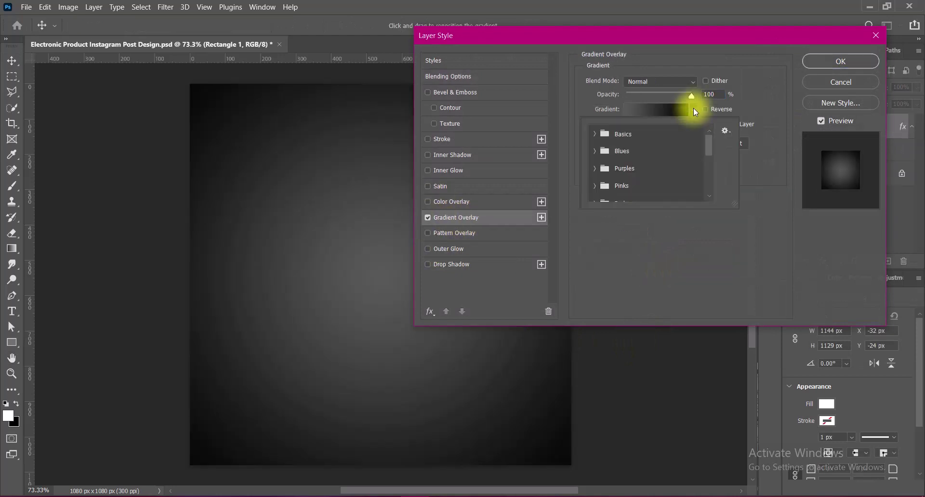
{"action": "scroll", "coordinate": [710, 152], "scroll_direction": "down", "scroll_amount": 1}
{"action": "scroll", "coordinate": [712, 167], "scroll_direction": "down", "scroll_amount": 2}
{"action": "left_click", "coordinate": [712, 168]}
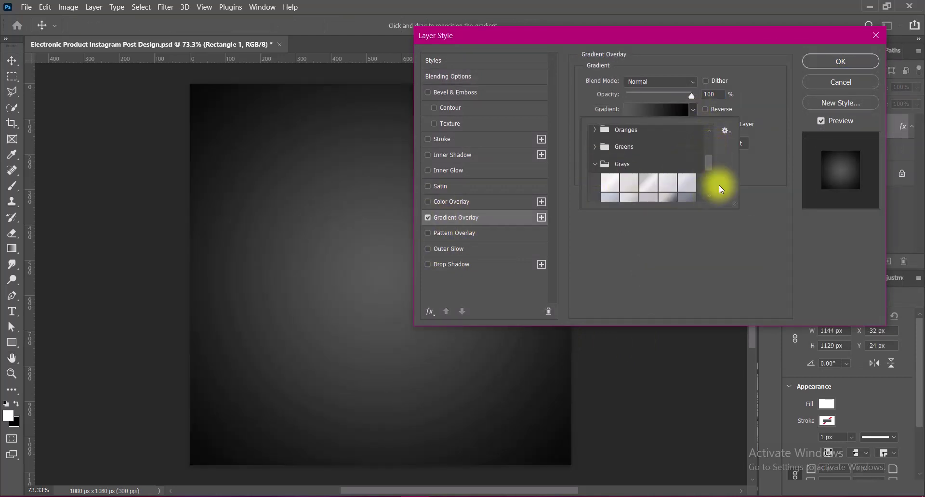
{"action": "scroll", "coordinate": [709, 169], "scroll_direction": "down", "scroll_amount": 2}
{"action": "left_click", "coordinate": [609, 169]}
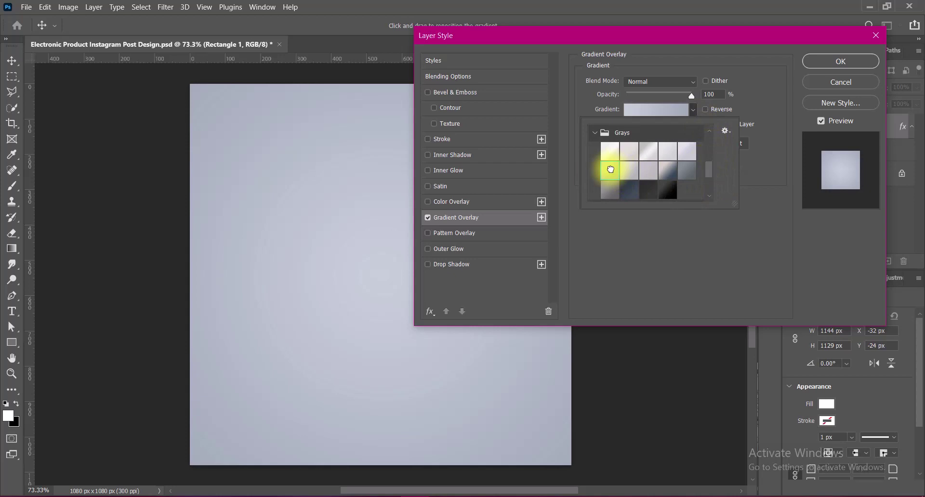
{"action": "key", "text": "Return"}
Lighten one gradient stop to #eef5ff
{"action": "left_click", "coordinate": [654, 110]}
{"action": "double_click", "coordinate": [548, 331]}
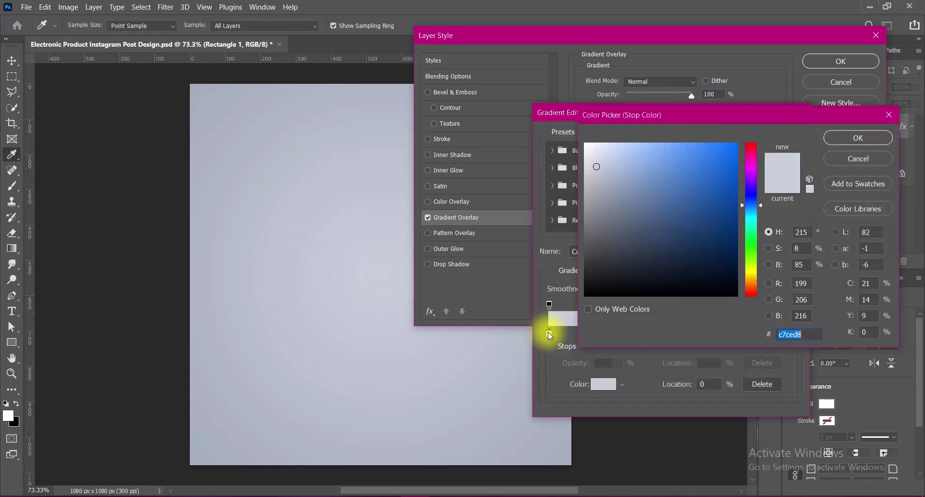
{"action": "left_click", "coordinate": [594, 144]}
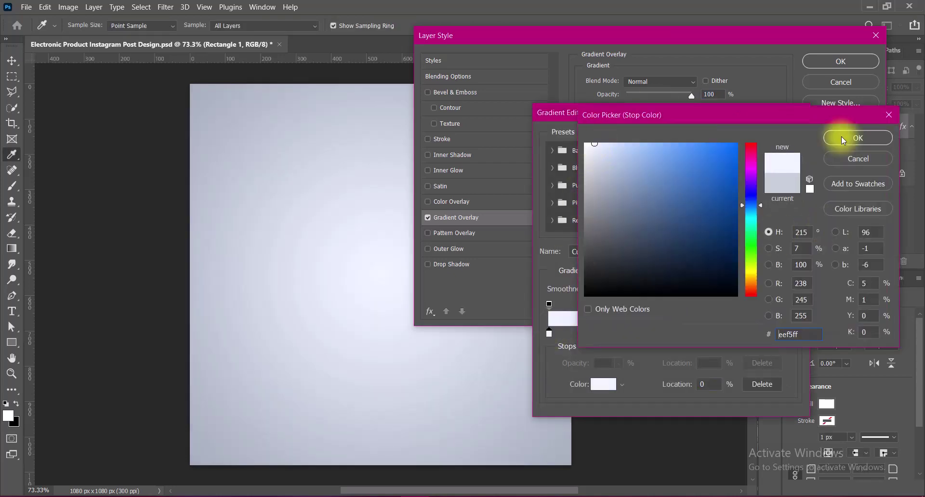
{"action": "left_click", "coordinate": [841, 137]}
{"action": "left_click", "coordinate": [770, 138]}
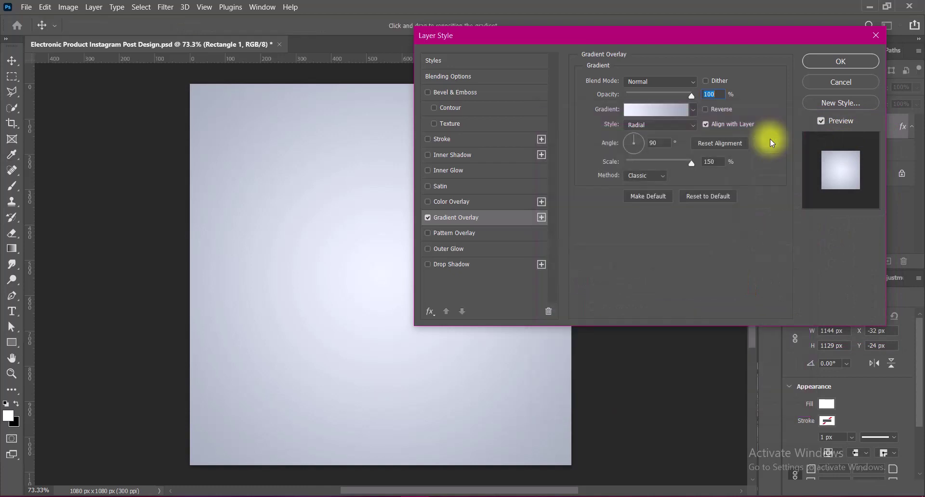
Set the gradient to Reflected style, 60° angle and Perceptual method
{"action": "left_click", "coordinate": [659, 125]}
{"action": "left_click", "coordinate": [647, 161]}
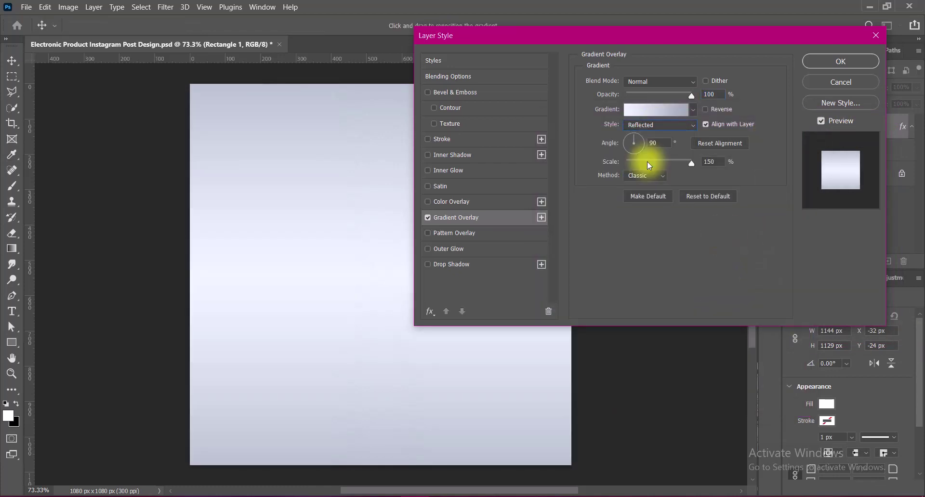
{"action": "left_click", "coordinate": [661, 175]}
{"action": "left_click", "coordinate": [660, 176]}
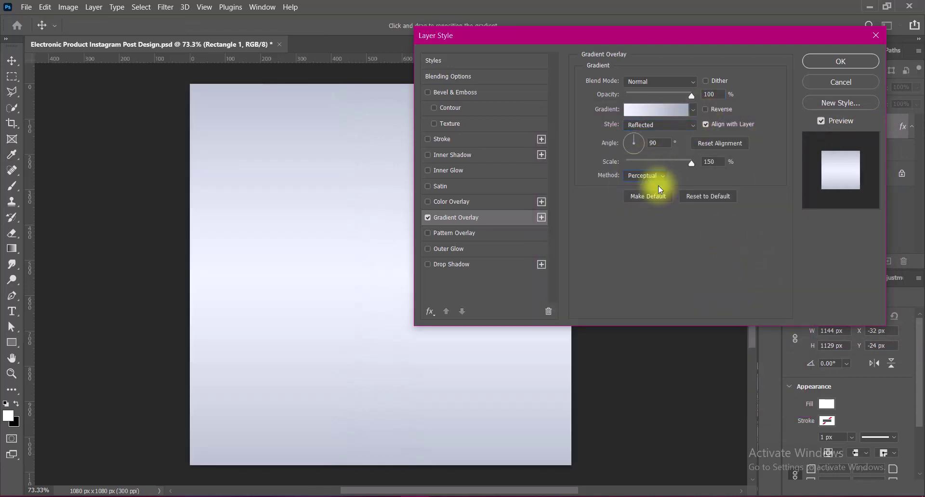
{"action": "double_click", "coordinate": [664, 143]}
{"action": "type", "text": "60"}
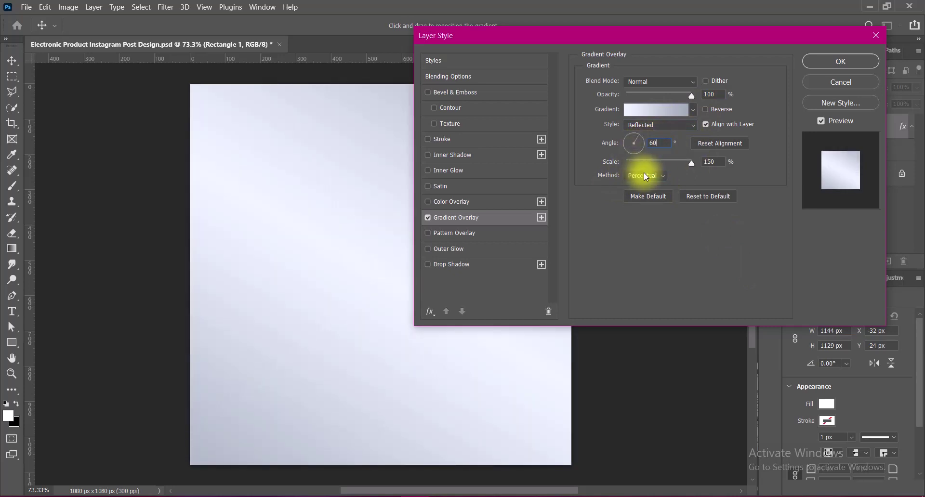
{"action": "left_click", "coordinate": [644, 175]}
{"action": "left_click", "coordinate": [640, 204]}
{"action": "left_click", "coordinate": [644, 175]}
{"action": "left_click", "coordinate": [637, 197]}
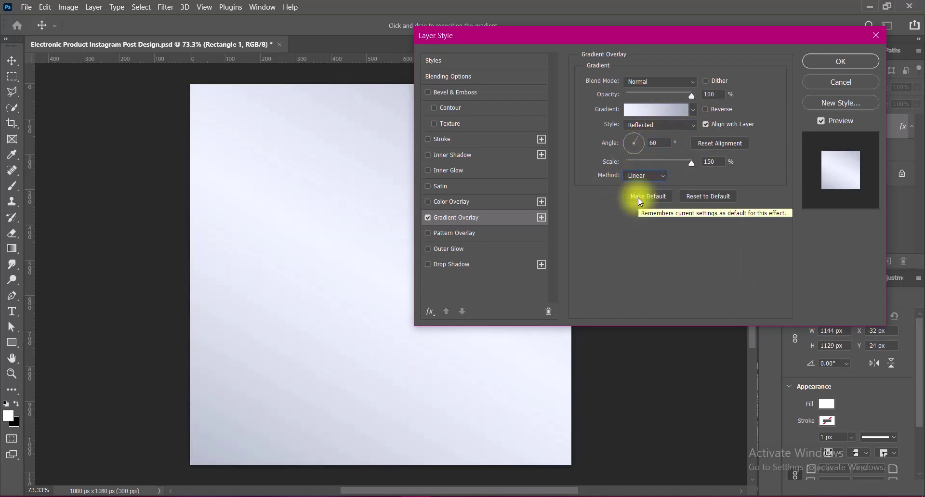
{"action": "left_click", "coordinate": [706, 109]}
{"action": "left_click", "coordinate": [706, 109]}
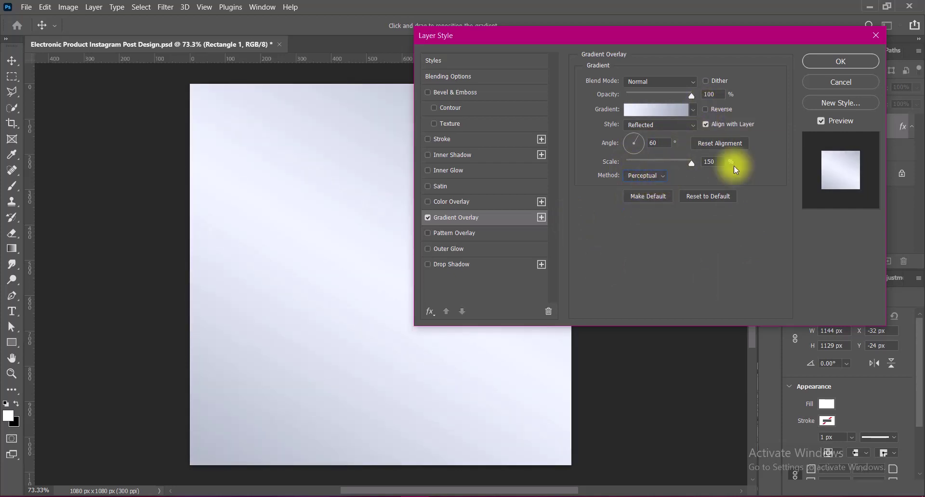
Enable Bevel & Emboss with Texture and set Soften to 3
{"action": "left_click", "coordinate": [433, 123]}
{"action": "left_click", "coordinate": [454, 92]}
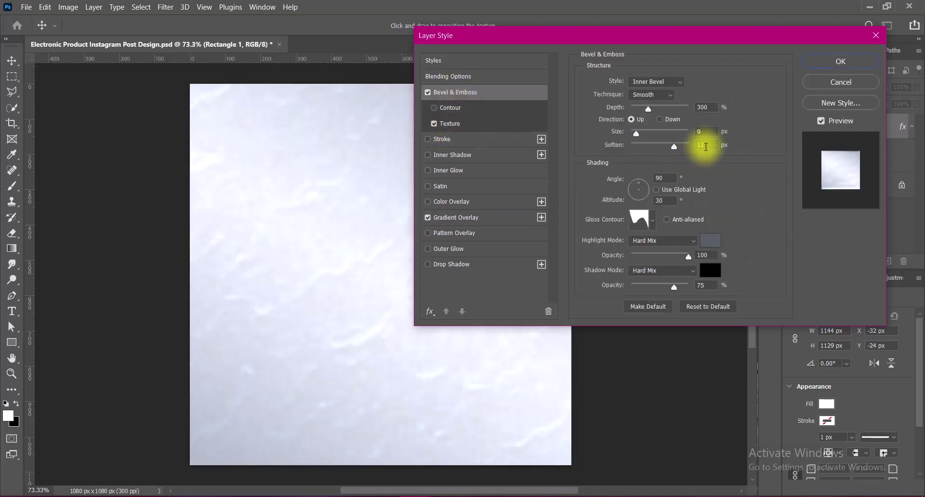
{"action": "left_click_drag", "start_coordinate": [702, 144], "coordinate": [674, 144]}
{"action": "type", "text": "3"}
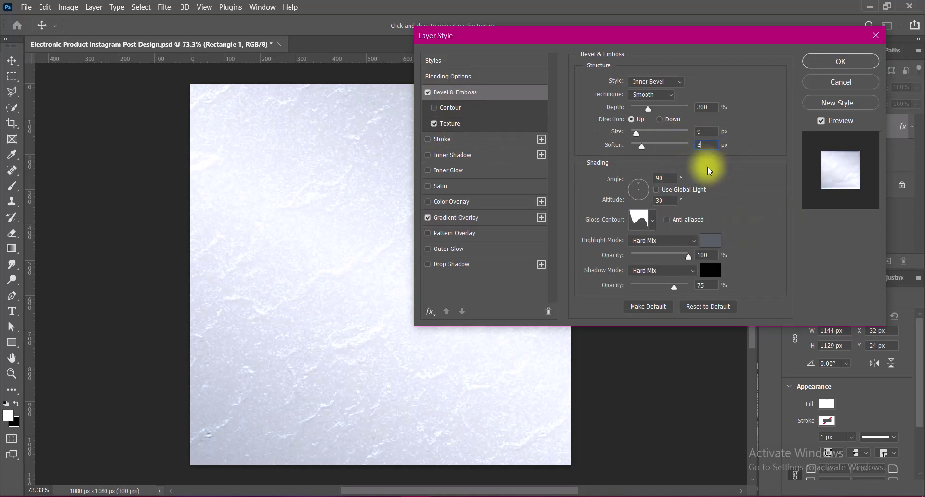
Set the bevel highlight to Hard Light at 61% with a dark brown colour
{"action": "left_click_drag", "start_coordinate": [688, 255], "coordinate": [630, 258]}
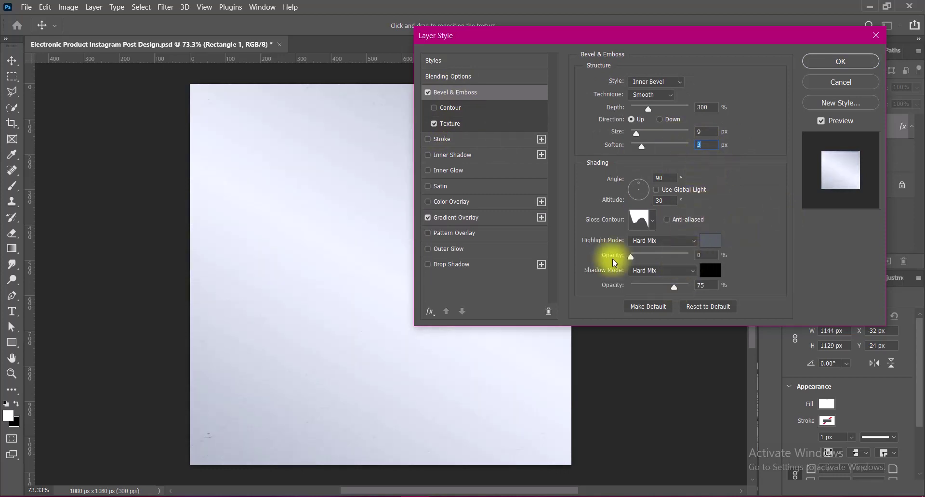
{"action": "left_click", "coordinate": [662, 241]}
{"action": "left_click", "coordinate": [649, 345]}
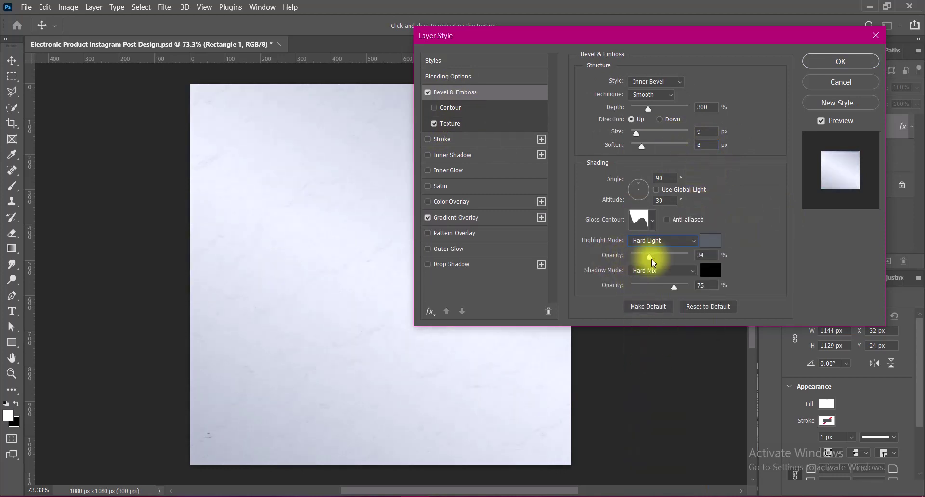
{"action": "left_click_drag", "start_coordinate": [630, 255], "coordinate": [672, 256]}
{"action": "left_click", "coordinate": [716, 242]}
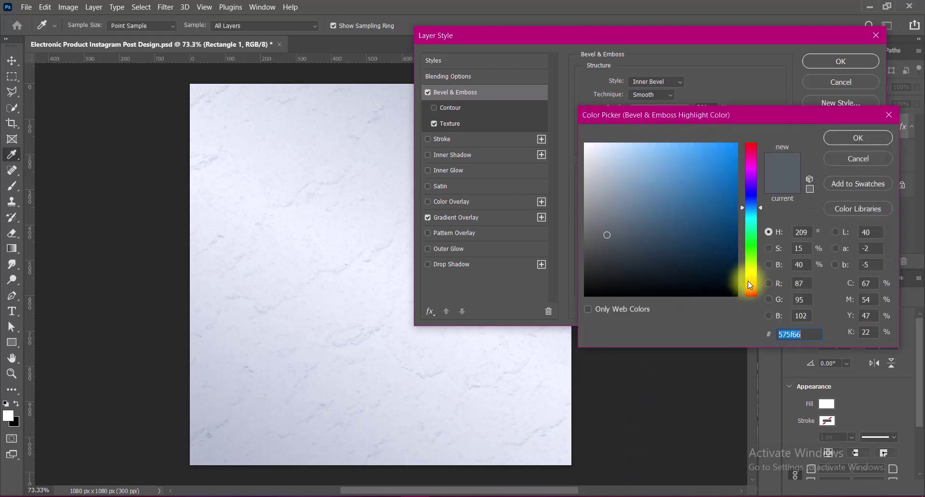
{"action": "left_click", "coordinate": [749, 281]}
{"action": "left_click", "coordinate": [724, 257]}
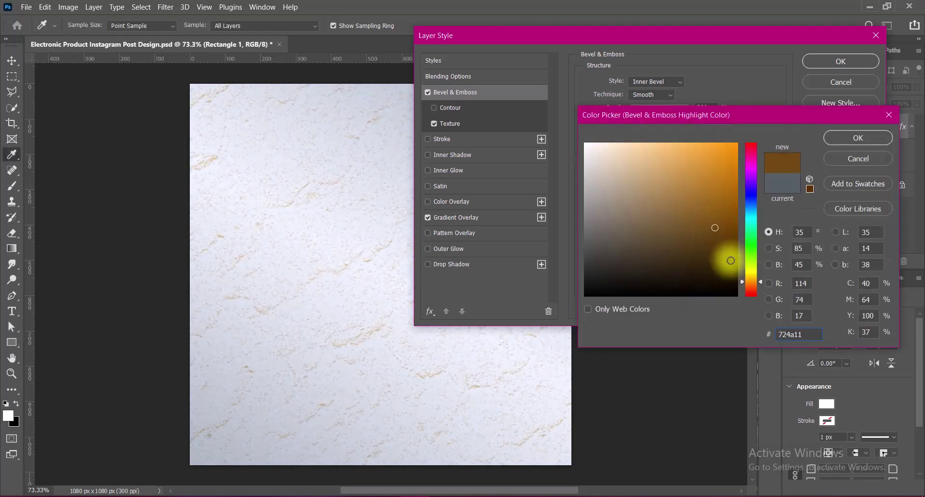
{"action": "left_click_drag", "start_coordinate": [723, 257], "coordinate": [663, 260]}
{"action": "left_click", "coordinate": [694, 267]}
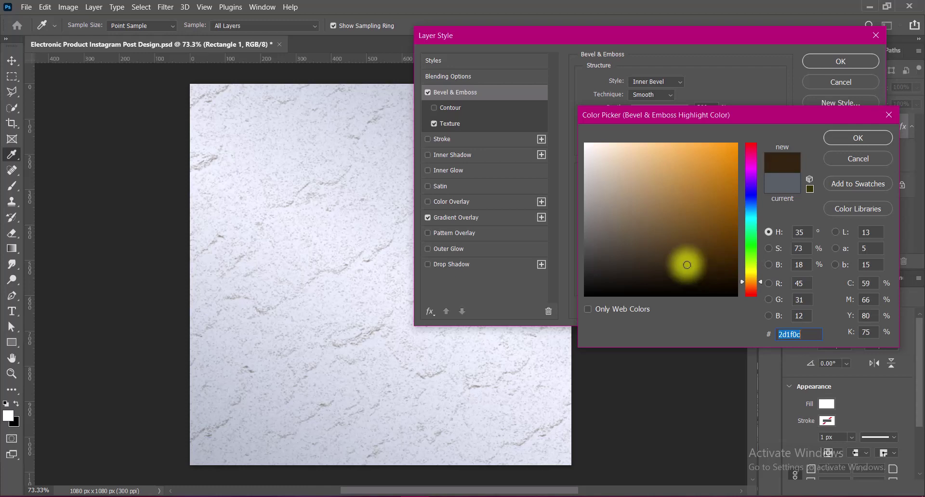
{"action": "left_click", "coordinate": [857, 139]}
Set the bevel shadow to Overlay at 0% and the bevel size to 6 px
{"action": "left_click", "coordinate": [672, 271]}
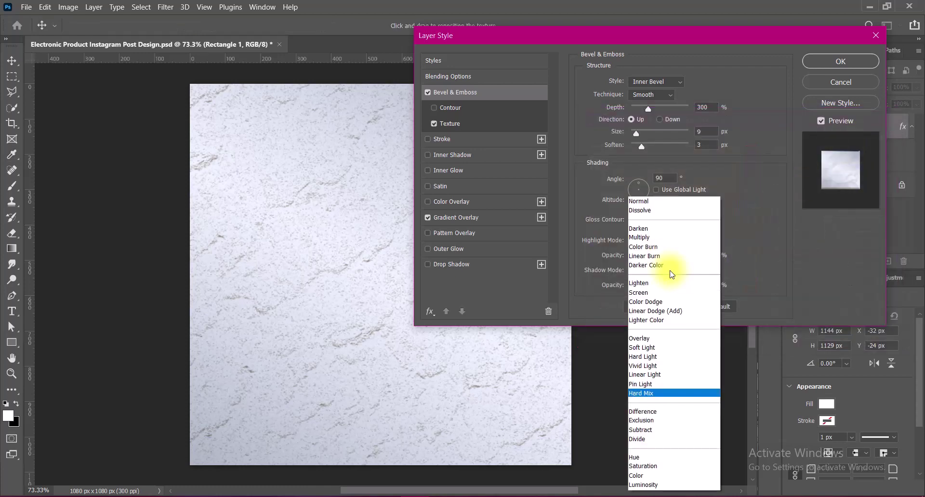
{"action": "left_click", "coordinate": [654, 336]}
{"action": "left_click_drag", "start_coordinate": [674, 288], "coordinate": [612, 286]}
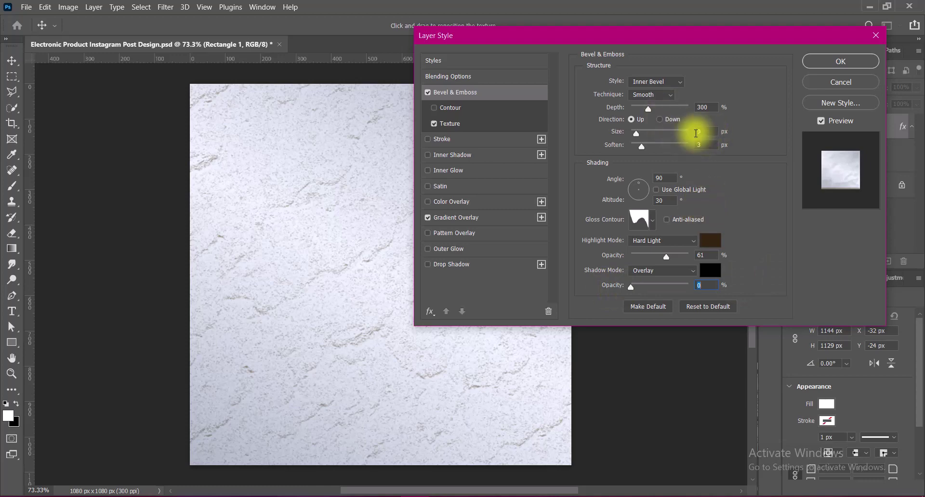
{"action": "left_click_drag", "start_coordinate": [660, 137], "coordinate": [635, 137]}
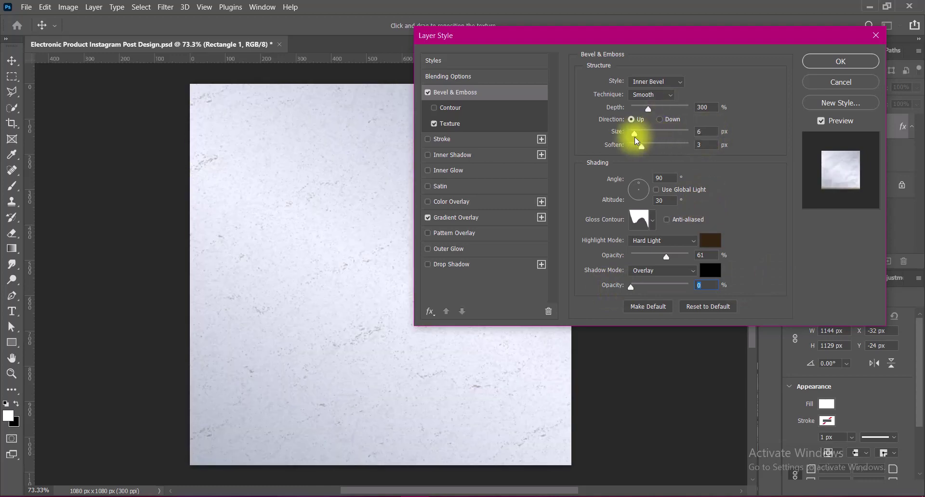
{"action": "left_click", "coordinate": [653, 221]}
{"action": "left_click", "coordinate": [717, 248]}
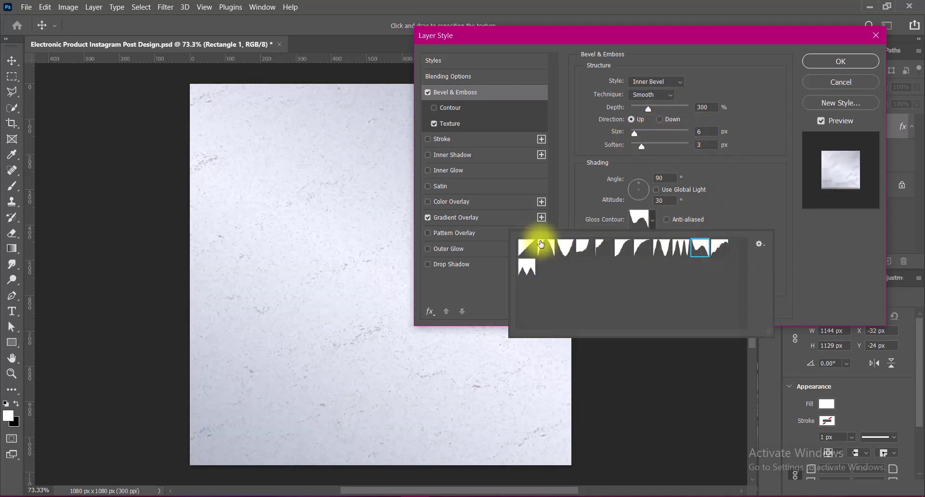
Choose the gloss contour that gives a rocky stone texture
{"action": "left_click", "coordinate": [541, 246]}
{"action": "left_click", "coordinate": [563, 247]}
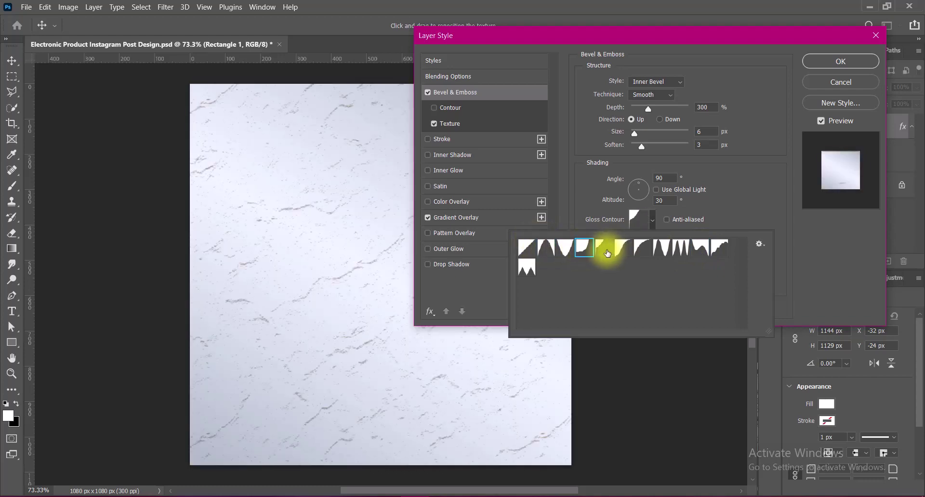
{"action": "left_click", "coordinate": [603, 248]}
{"action": "left_click", "coordinate": [622, 247]}
{"action": "left_click", "coordinate": [661, 247]}
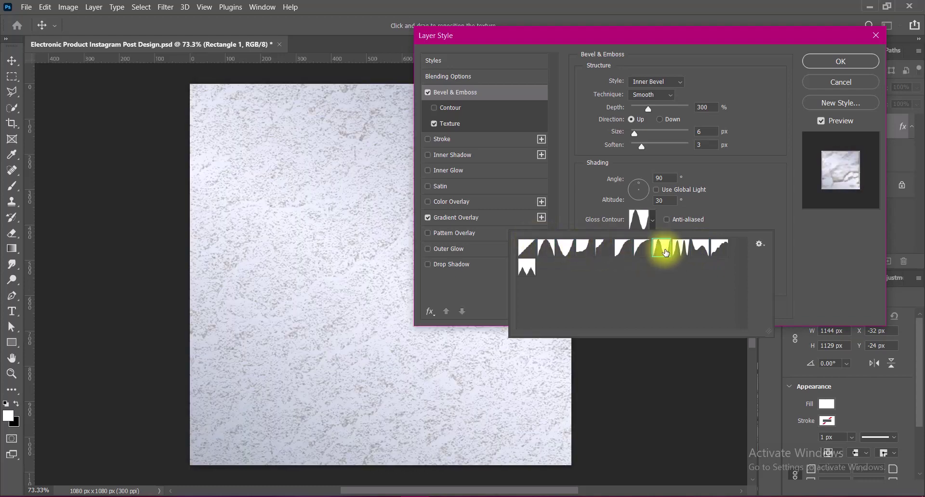
{"action": "left_click", "coordinate": [700, 255]}
{"action": "left_click", "coordinate": [701, 254]}
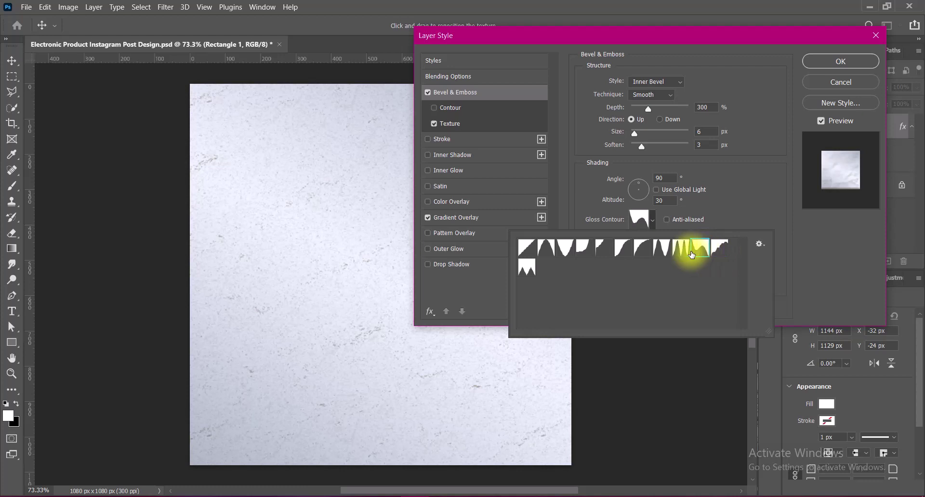
{"action": "left_click", "coordinate": [545, 249]}
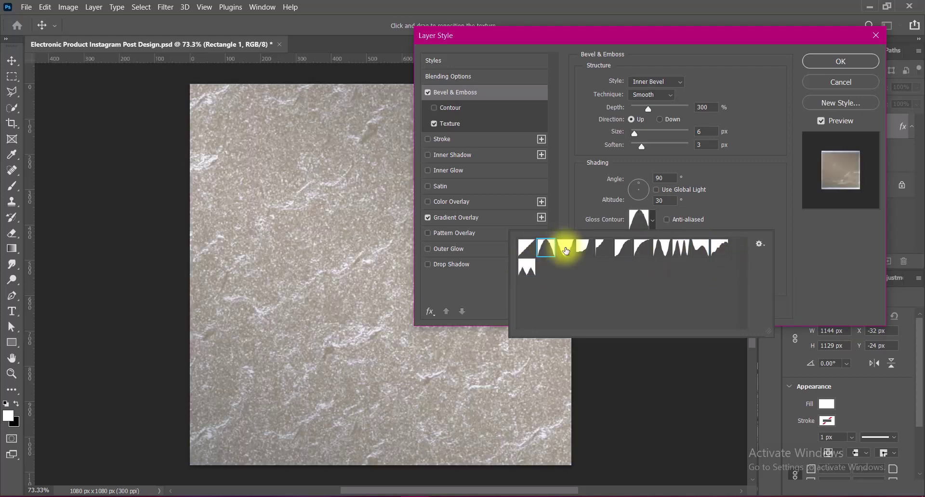
{"action": "left_click", "coordinate": [766, 227]}
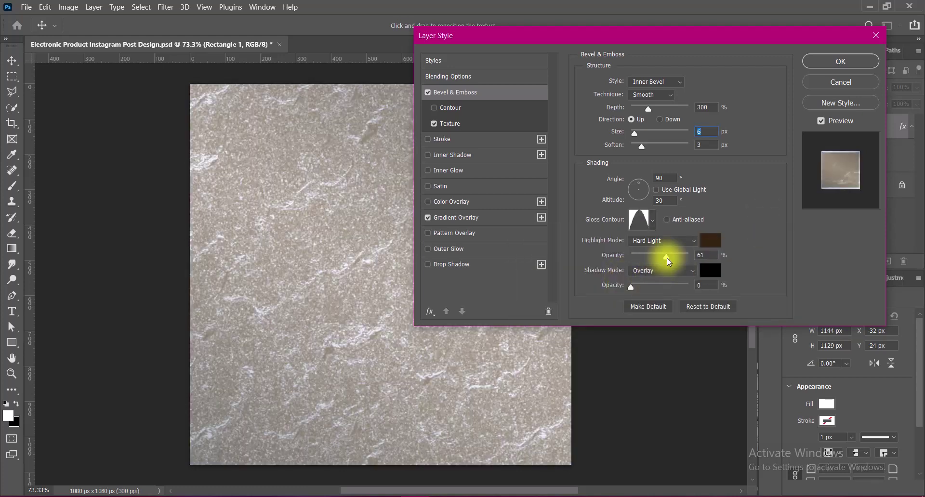
Set the emboss depth to 220%
{"action": "mouse_move", "coordinate": [648, 108]}
{"action": "left_mouse_down"}
{"action": "mouse_move", "coordinate": [630, 116]}
{"action": "mouse_move", "coordinate": [639, 118]}
{"action": "left_mouse_up"}
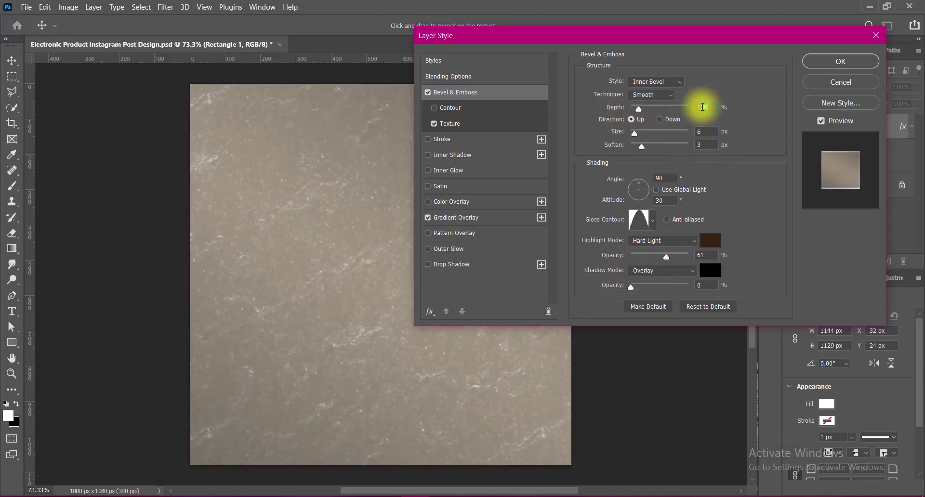
{"action": "double_click", "coordinate": [702, 107]}
{"action": "type", "text": "100"}
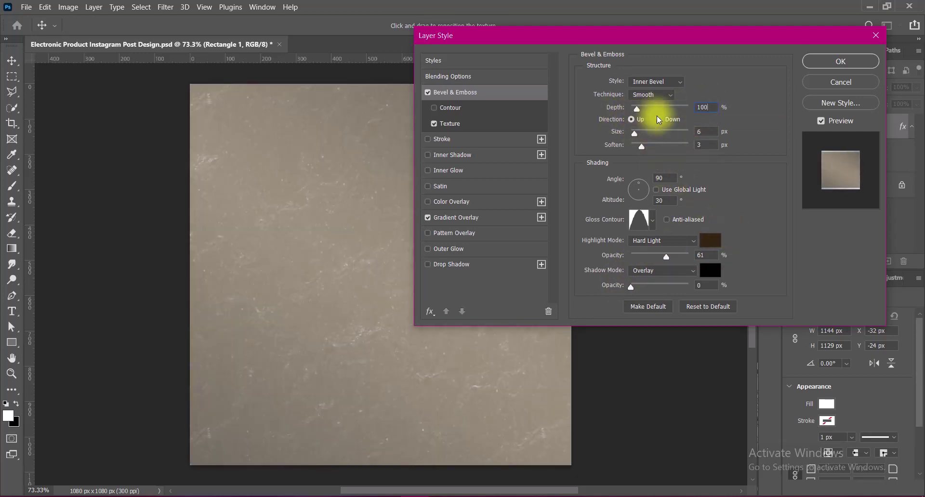
{"action": "left_click_drag", "start_coordinate": [666, 256], "coordinate": [660, 256]}
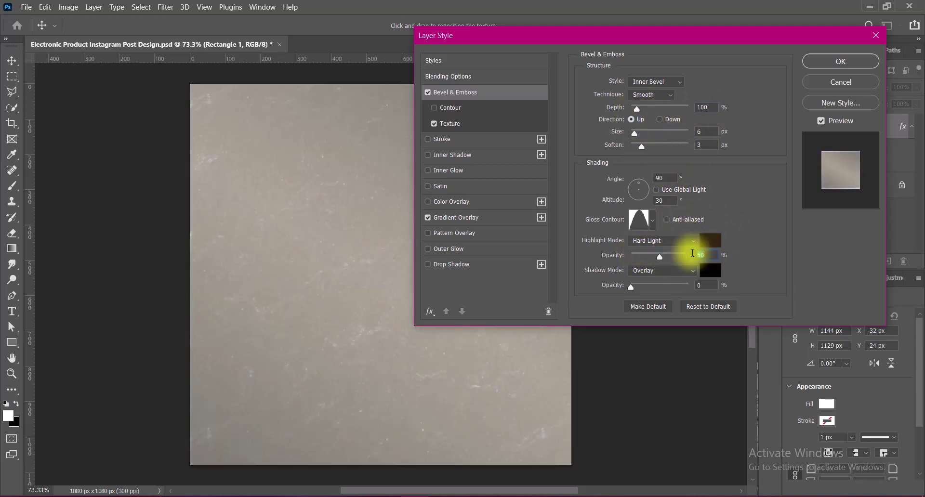
{"action": "type", "text": "0"}
{"action": "left_click_drag", "start_coordinate": [636, 108], "coordinate": [647, 114]}
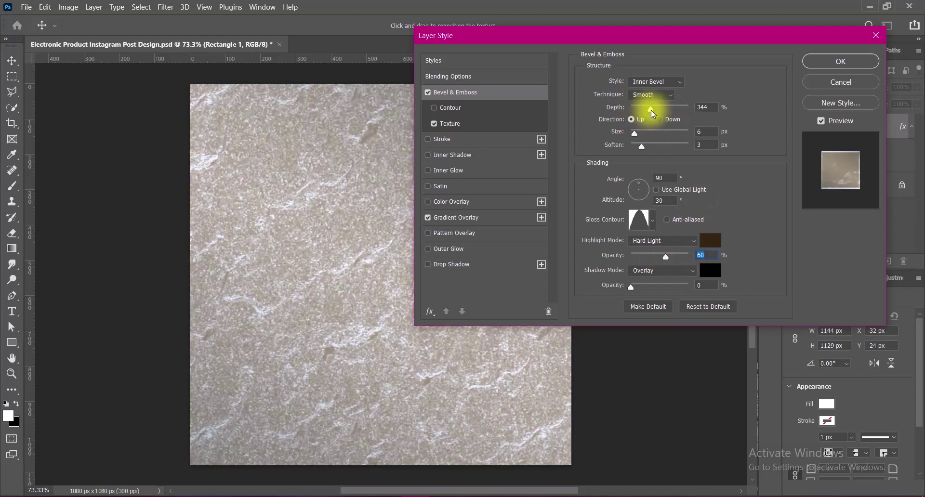
{"action": "double_click", "coordinate": [704, 107]}
{"action": "type", "text": "180"}
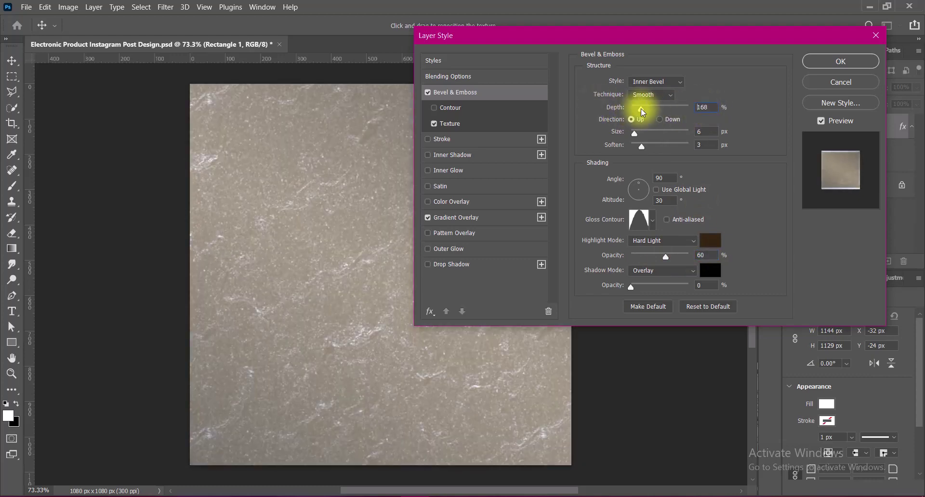
{"action": "left_click_drag", "start_coordinate": [640, 108], "coordinate": [642, 108]}
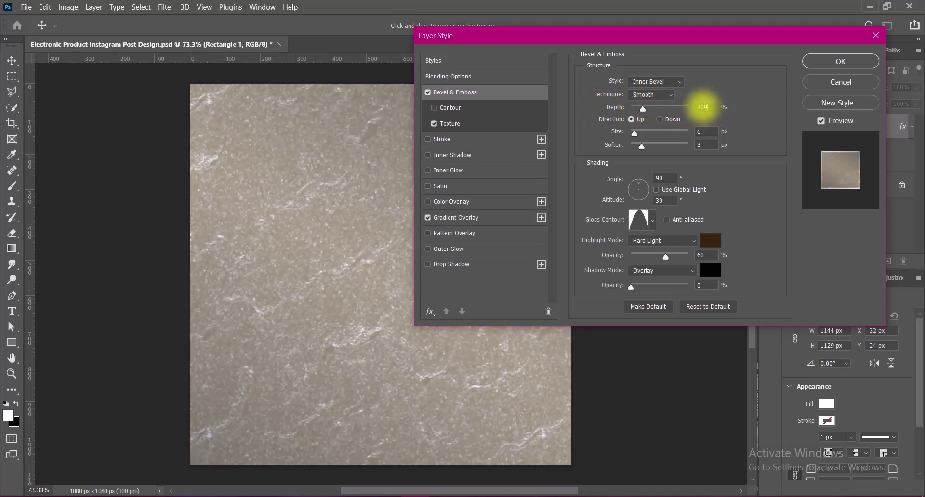
{"action": "double_click", "coordinate": [700, 107]}
{"action": "type", "text": "220"}
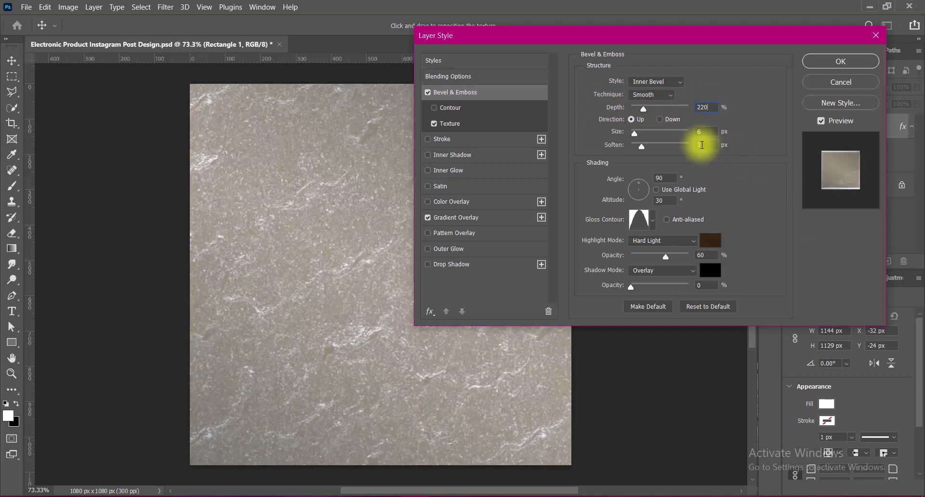
{"action": "left_click", "coordinate": [636, 119]}
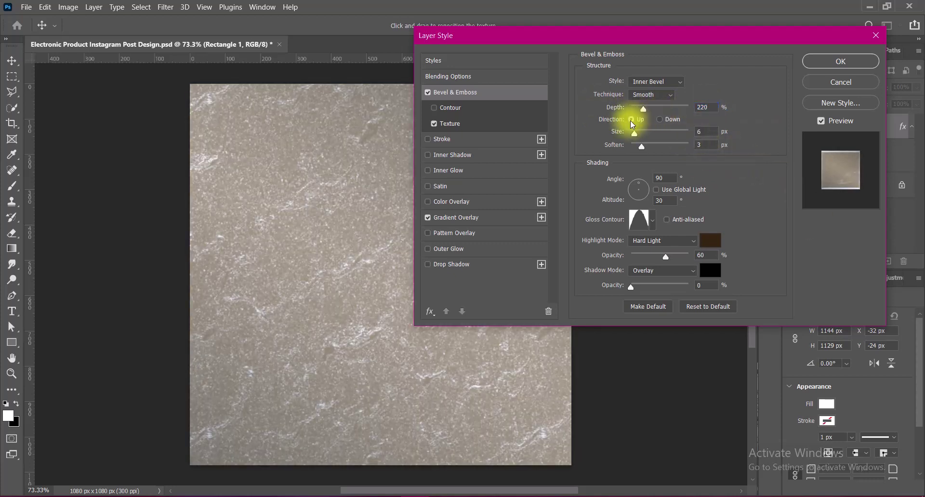
Set Soften to 3 px and highlight opacity to 45%, apply the style, and add a new empty layer
{"action": "left_click", "coordinate": [675, 146]}
{"action": "type", "text": "6"}
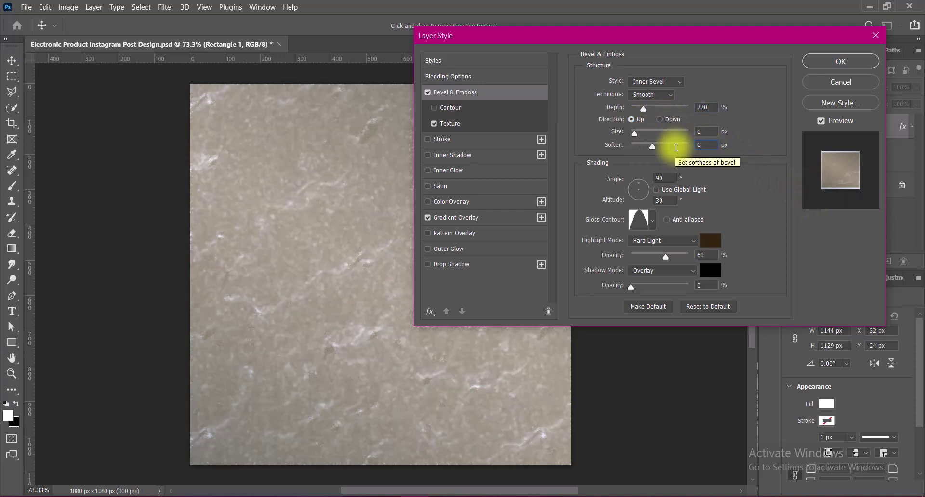
{"action": "double_click", "coordinate": [699, 256]}
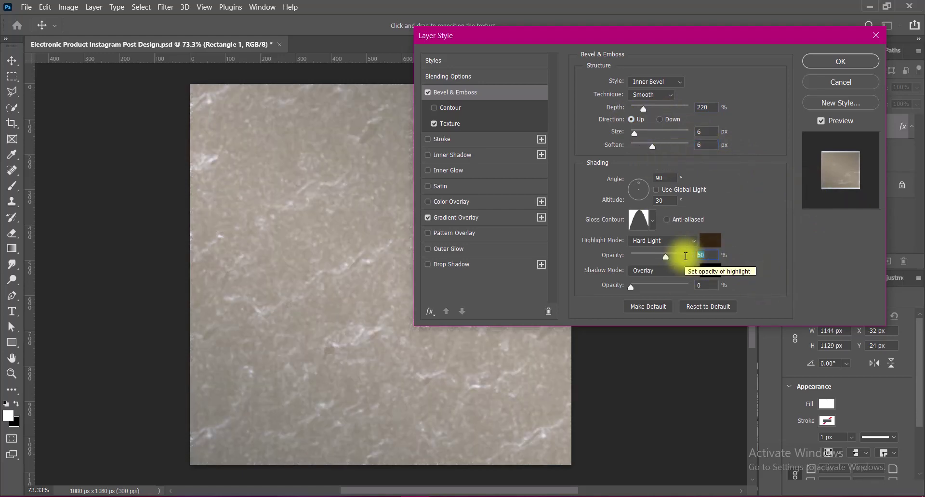
{"action": "type", "text": "4539"}
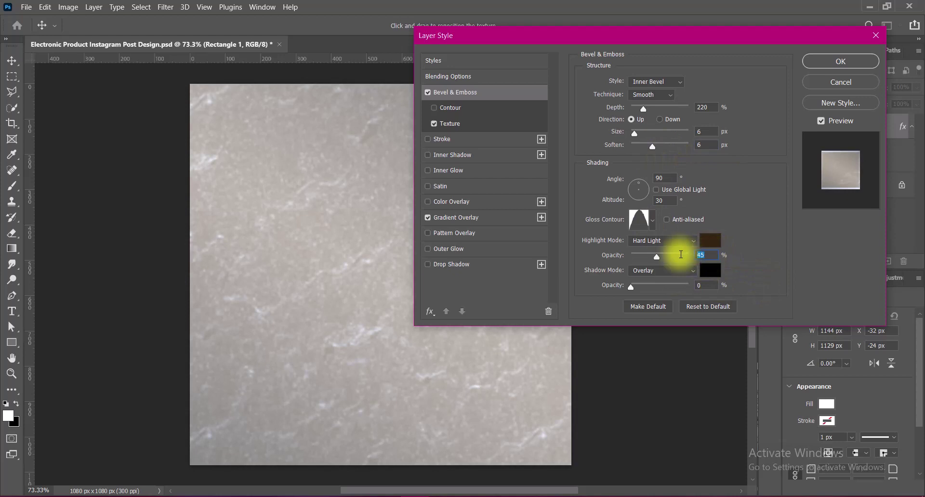
{"action": "left_click", "coordinate": [678, 146]}
{"action": "type", "text": "3"}
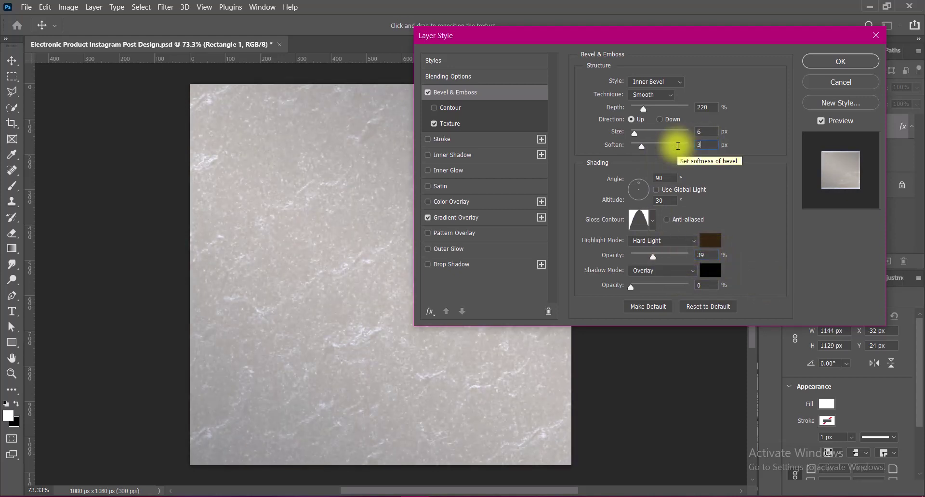
{"action": "left_click", "coordinate": [704, 254]}
{"action": "type", "text": "45"}
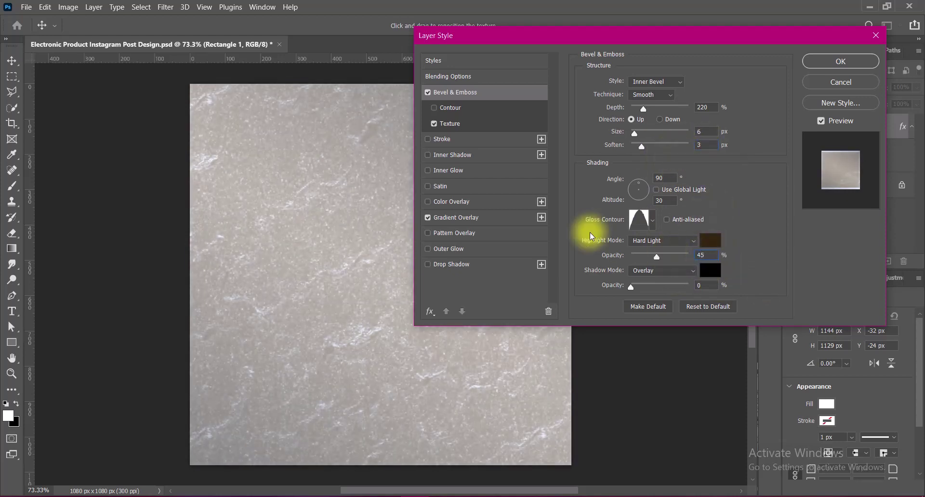
{"action": "left_click", "coordinate": [840, 61]}
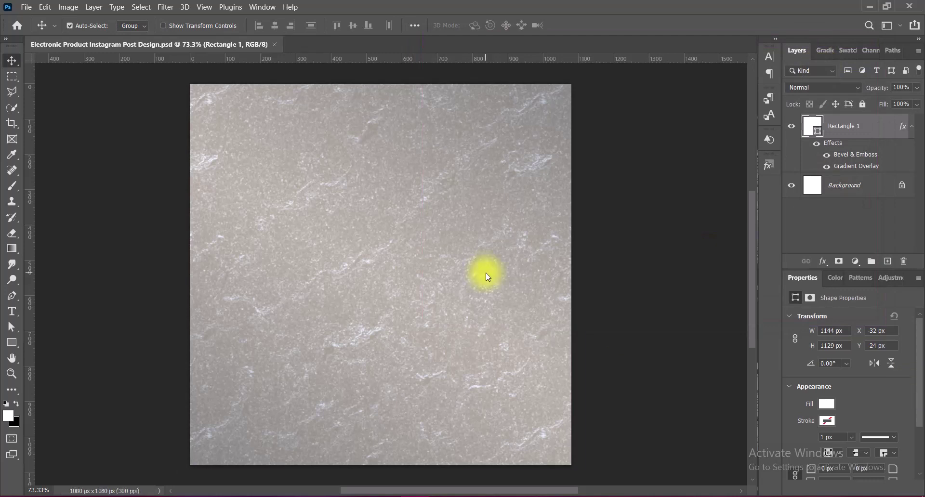
{"action": "left_click", "coordinate": [888, 261]}
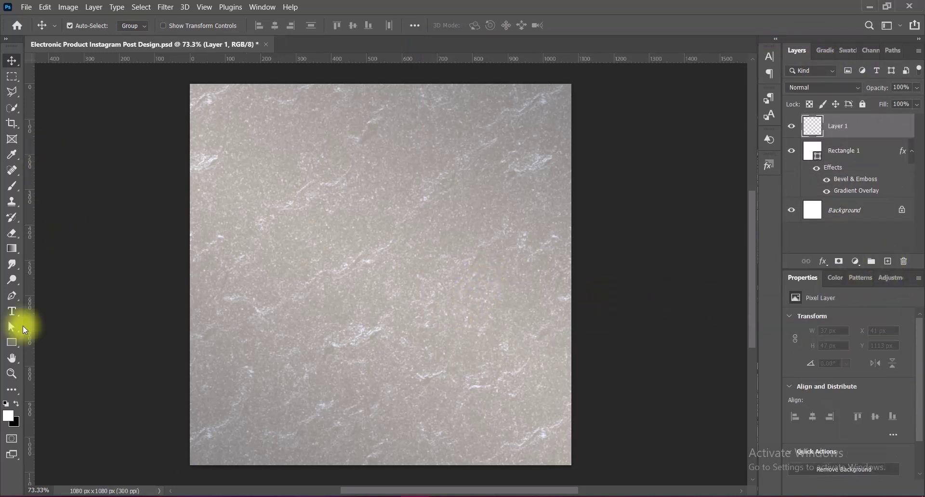
Draw a white rectangle and transform it into a centred 984×984 px square with an even stone border
{"action": "left_click_drag", "start_coordinate": [11, 342], "coordinate": [39, 342]}
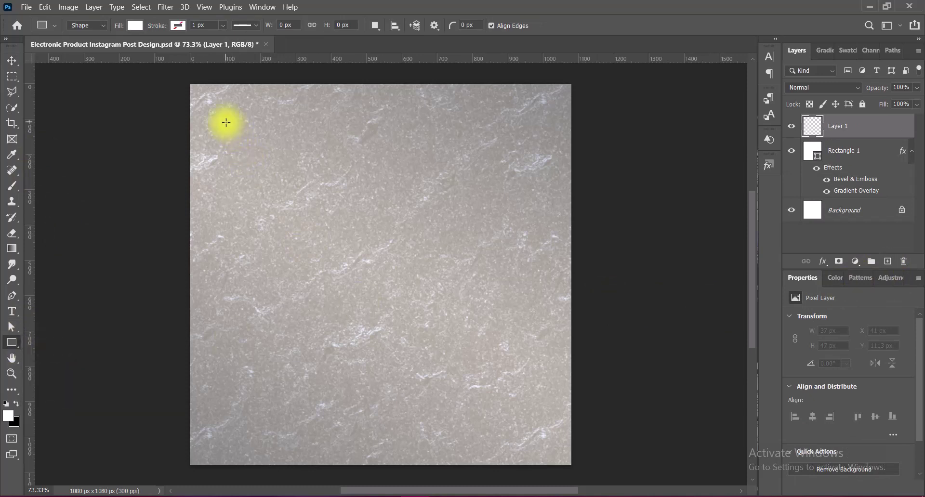
{"action": "left_click_drag", "start_coordinate": [226, 123], "coordinate": [562, 459]}
{"action": "key", "text": "v"}
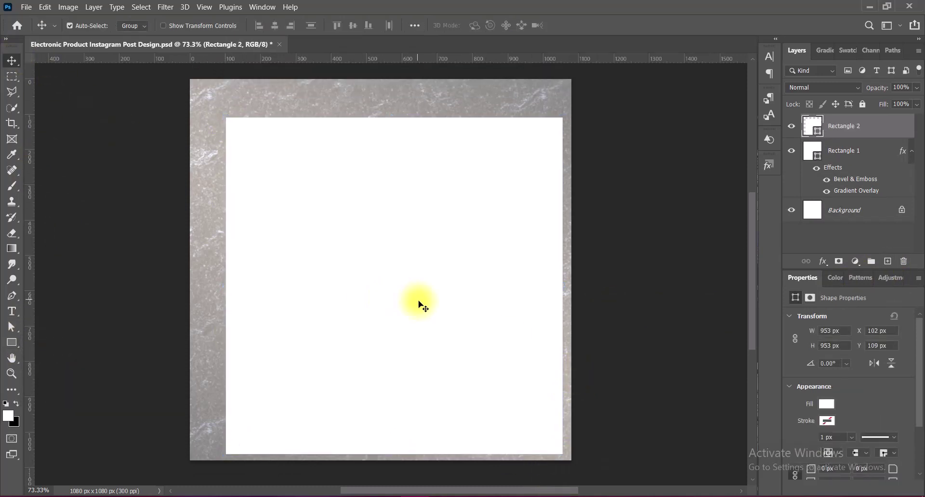
{"action": "left_click_drag", "start_coordinate": [418, 303], "coordinate": [407, 286]}
{"action": "key", "text": "ctrl+t"}
{"action": "left_click_drag", "start_coordinate": [380, 101], "coordinate": [377, 88]}
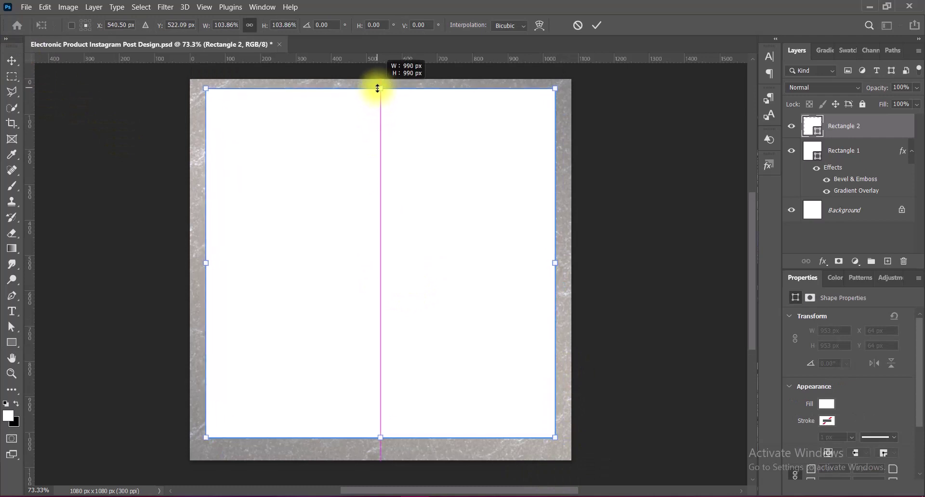
{"action": "left_click_drag", "start_coordinate": [409, 213], "coordinate": [409, 229]}
{"action": "key", "text": "Return"}
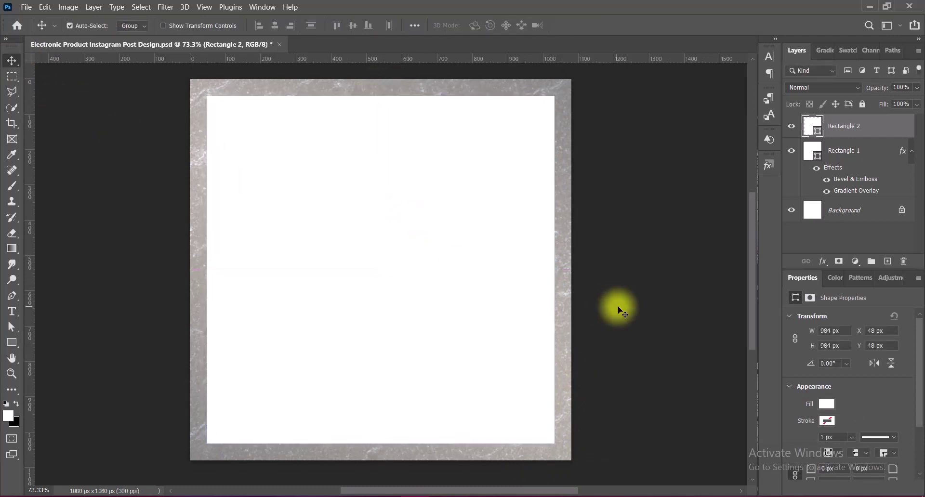
{"action": "scroll", "coordinate": [618, 310], "scroll_direction": "up", "scroll_amount": 1}
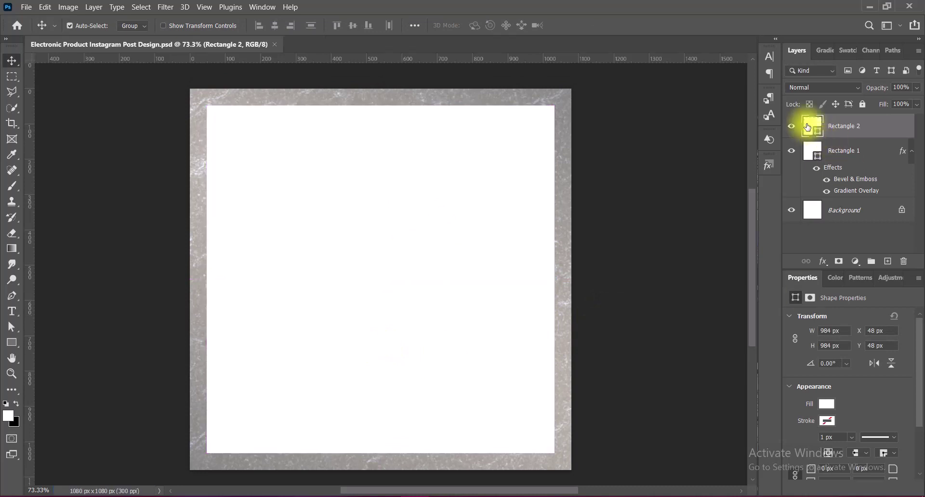
Add a radial Gradient Overlay to Rectangle 2 using a gray preset
{"action": "double_click", "coordinate": [809, 124]}
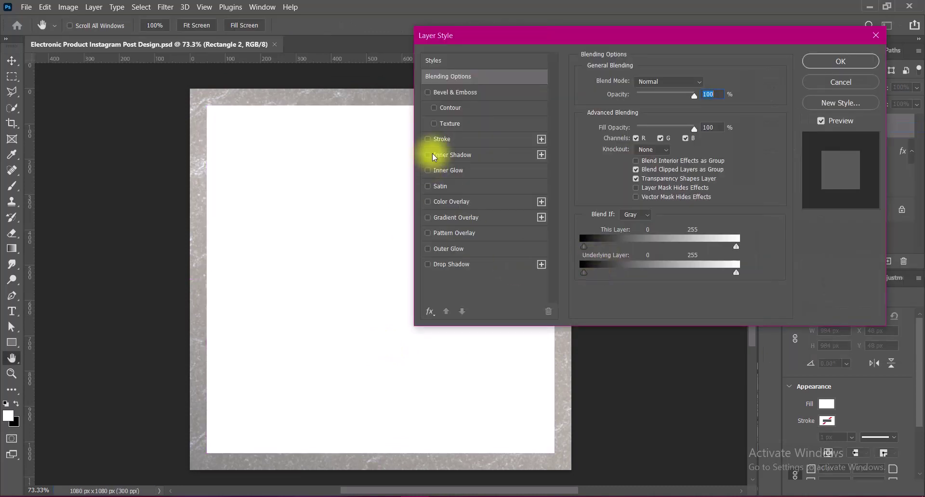
{"action": "left_click", "coordinate": [427, 218]}
{"action": "left_click", "coordinate": [457, 218]}
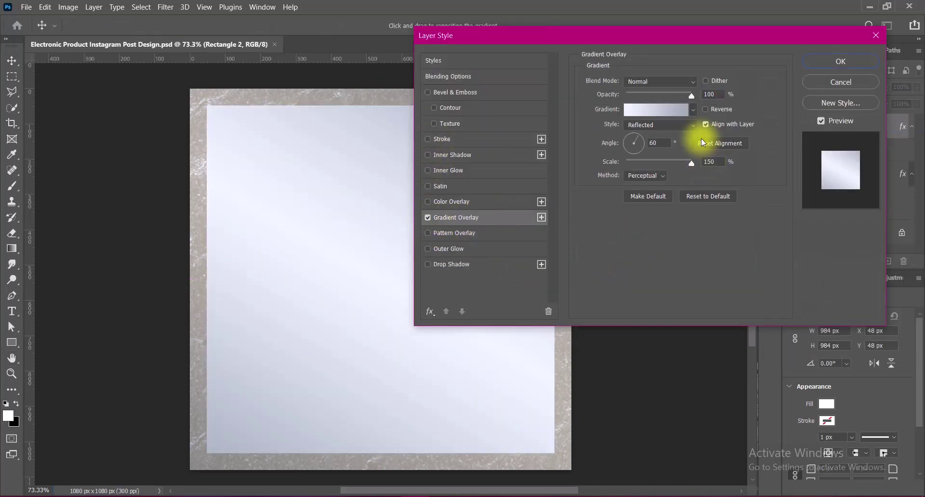
{"action": "left_click", "coordinate": [678, 124]}
{"action": "left_click", "coordinate": [640, 140]}
{"action": "left_click", "coordinate": [693, 111]}
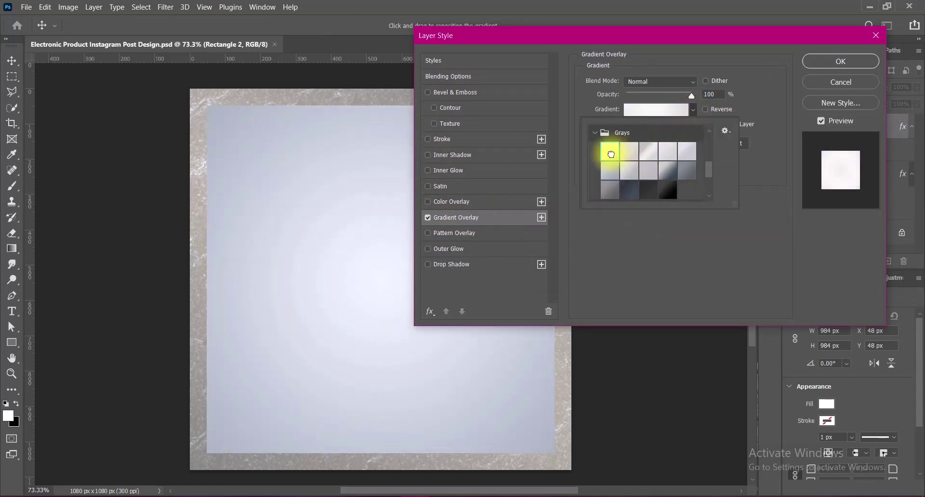
{"action": "left_click", "coordinate": [609, 151]}
{"action": "left_click", "coordinate": [649, 151]}
{"action": "left_click", "coordinate": [683, 152]}
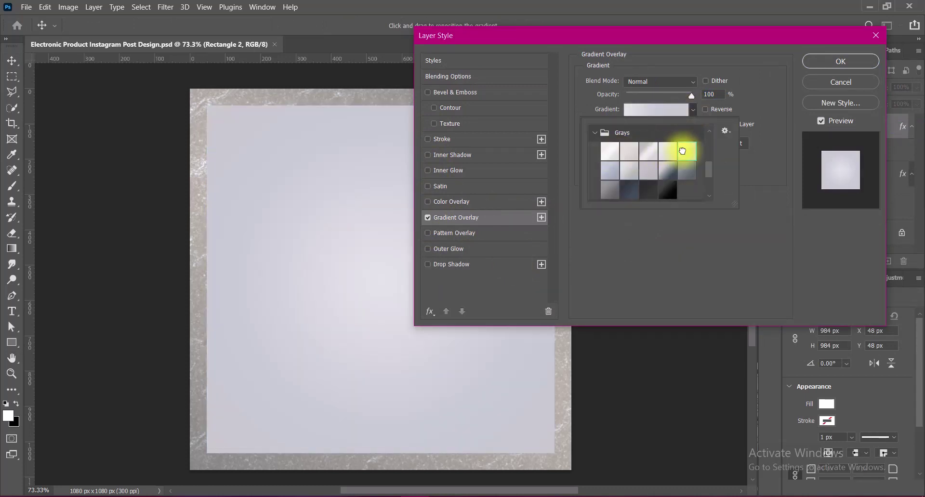
{"action": "left_click", "coordinate": [753, 193]}
Set one gradient stop to white and enable the textured Bevel & Emboss
{"action": "left_click", "coordinate": [657, 110]}
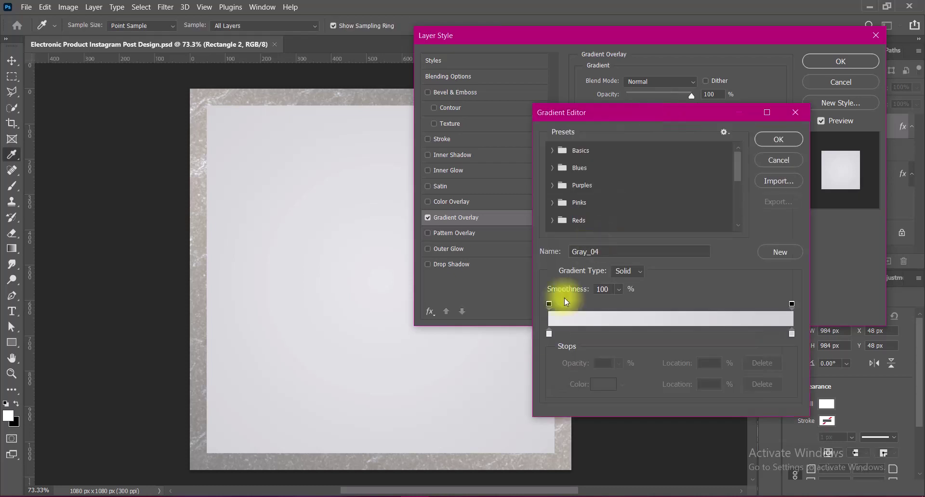
{"action": "double_click", "coordinate": [548, 332]}
{"action": "left_click_drag", "start_coordinate": [586, 162], "coordinate": [576, 126]}
{"action": "left_click", "coordinate": [828, 155]}
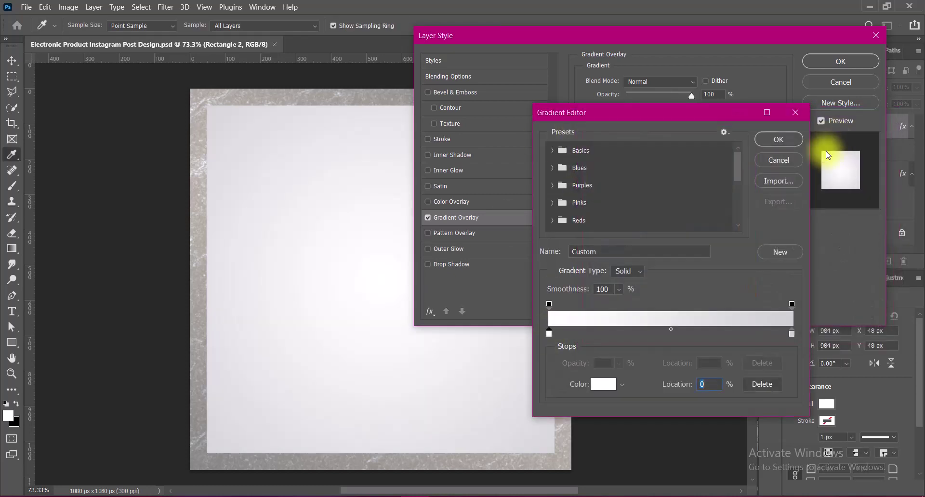
{"action": "left_click", "coordinate": [776, 138]}
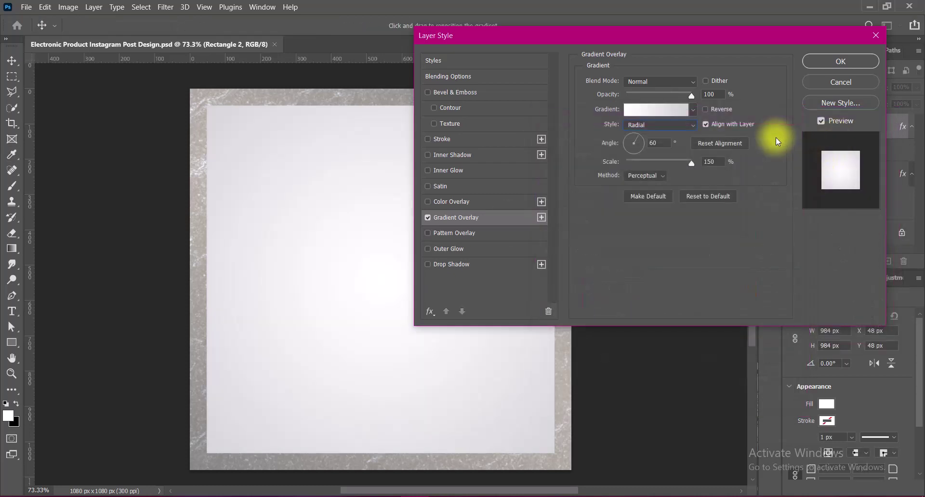
{"action": "left_click", "coordinate": [433, 123]}
Set the bevel highlight mode to Soft Light and shadow opacity to 100%
{"action": "left_click", "coordinate": [459, 93]}
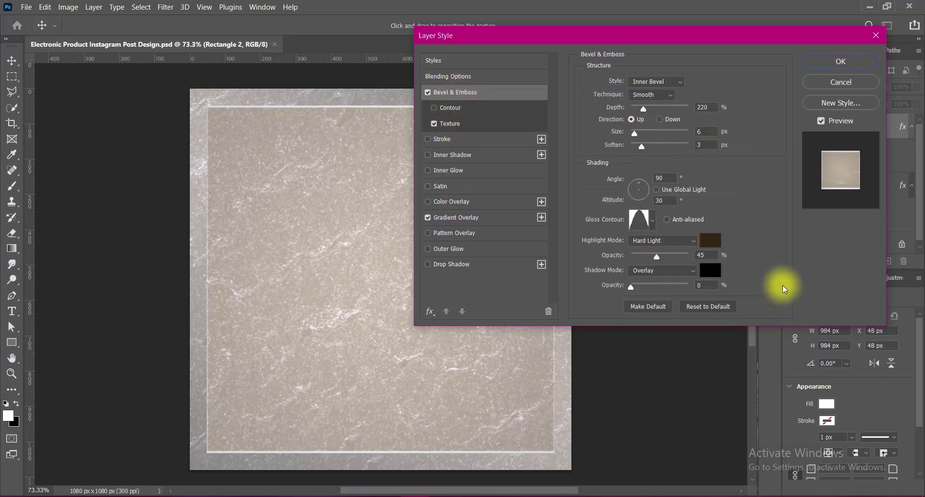
{"action": "left_click", "coordinate": [663, 240]}
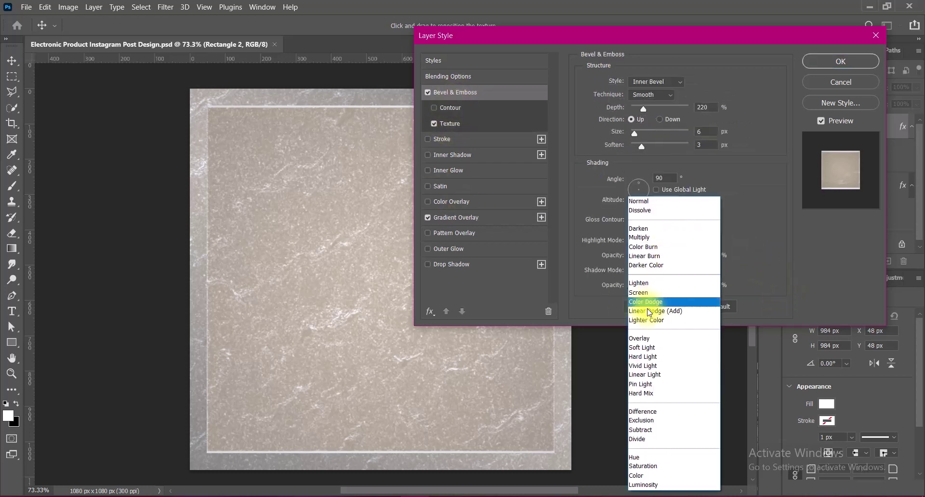
{"action": "left_click", "coordinate": [642, 348]}
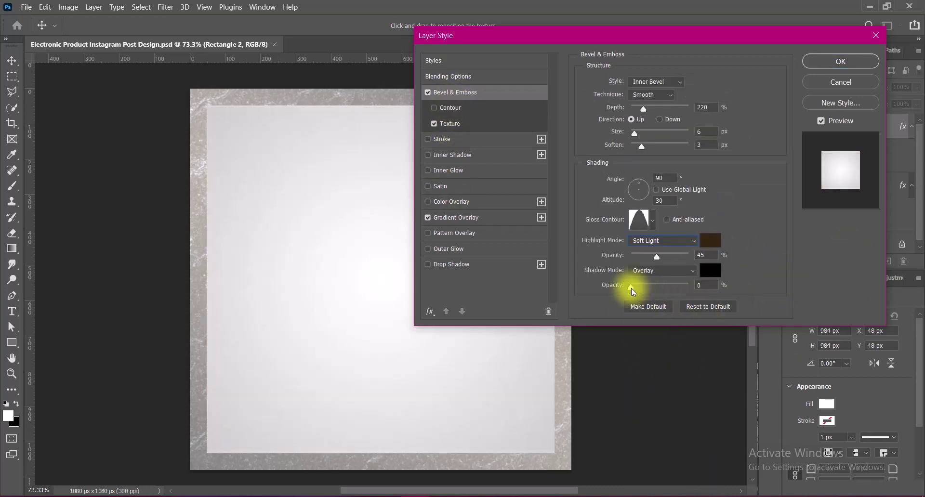
{"action": "key", "text": "Tab"}
{"action": "key", "text": "Tab"}
{"action": "key", "text": "Tab"}
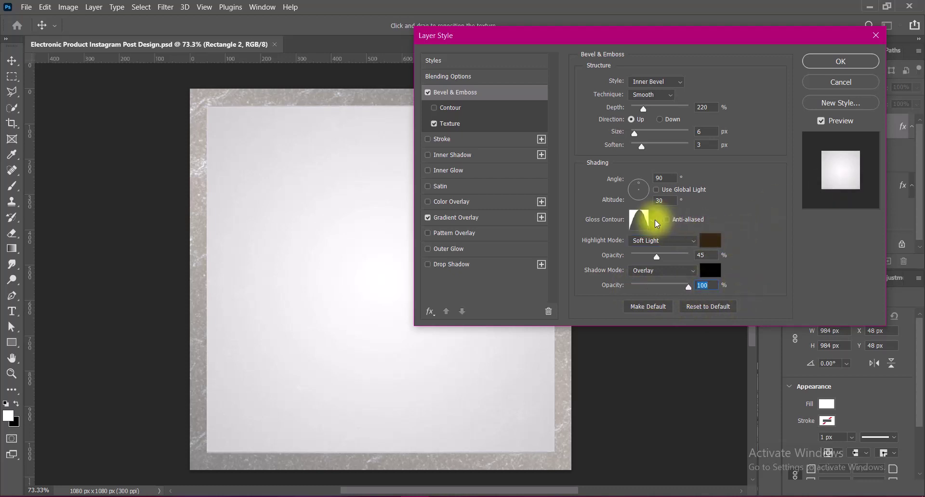
Choose the eleventh gloss contour preset for the panel's emboss
{"action": "left_click", "coordinate": [653, 219]}
{"action": "left_click", "coordinate": [526, 270]}
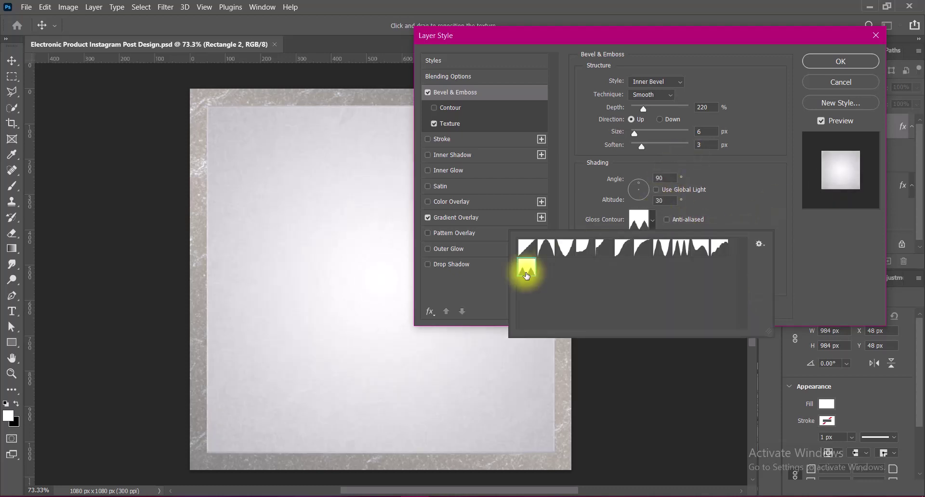
{"action": "left_click", "coordinate": [719, 249]}
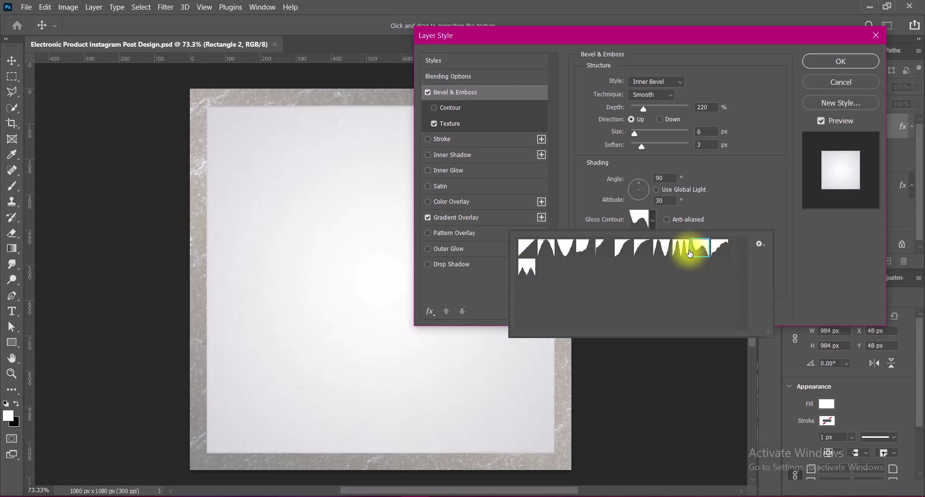
{"action": "left_click", "coordinate": [563, 248]}
{"action": "left_click", "coordinate": [562, 249]}
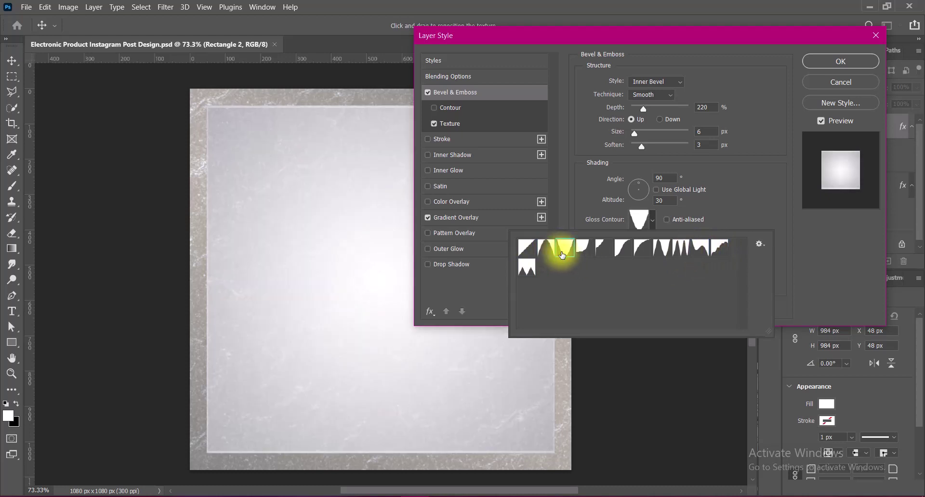
{"action": "left_click", "coordinate": [603, 249]}
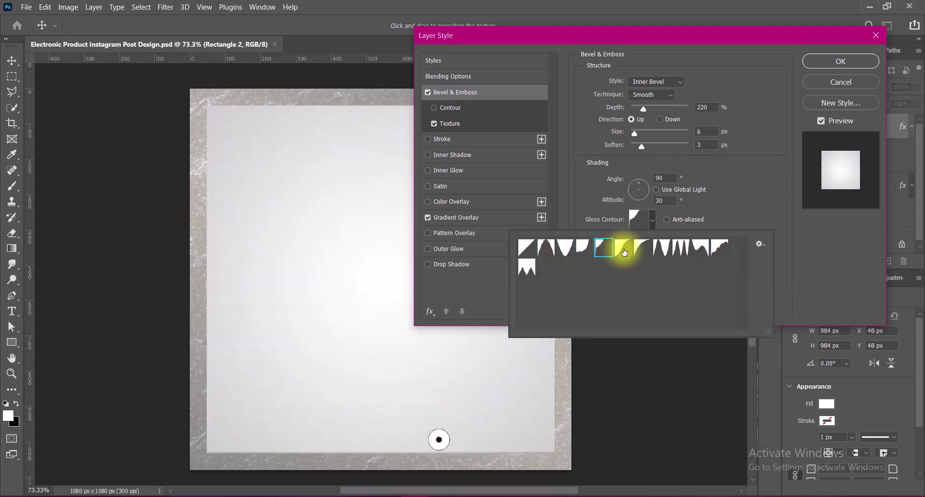
{"action": "left_click", "coordinate": [661, 248]}
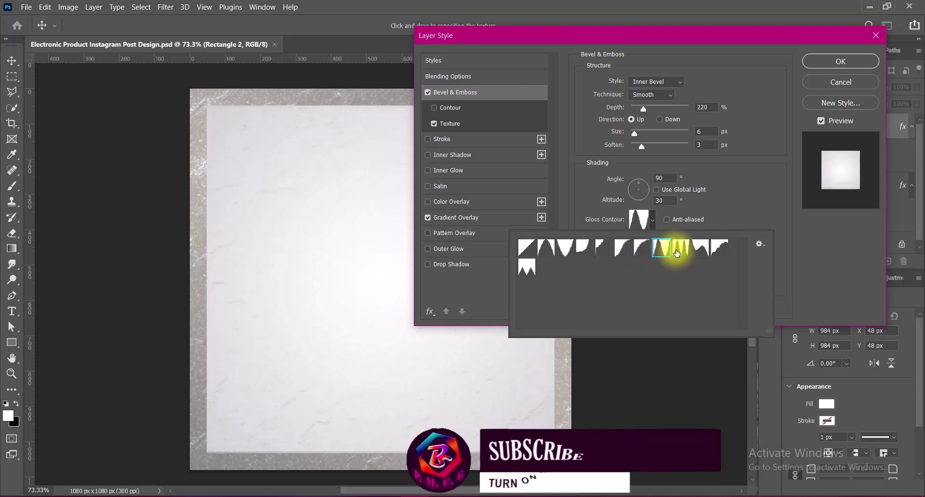
{"action": "left_click", "coordinate": [718, 248]}
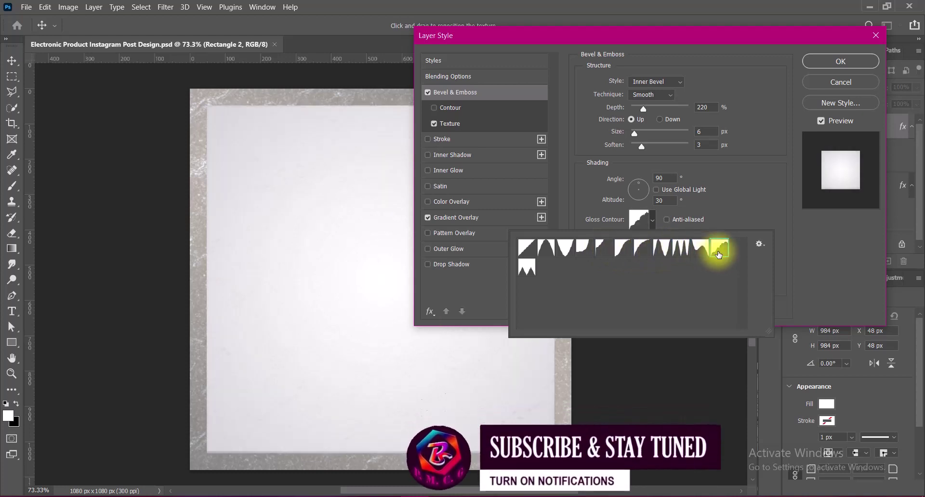
{"action": "left_click", "coordinate": [825, 247]}
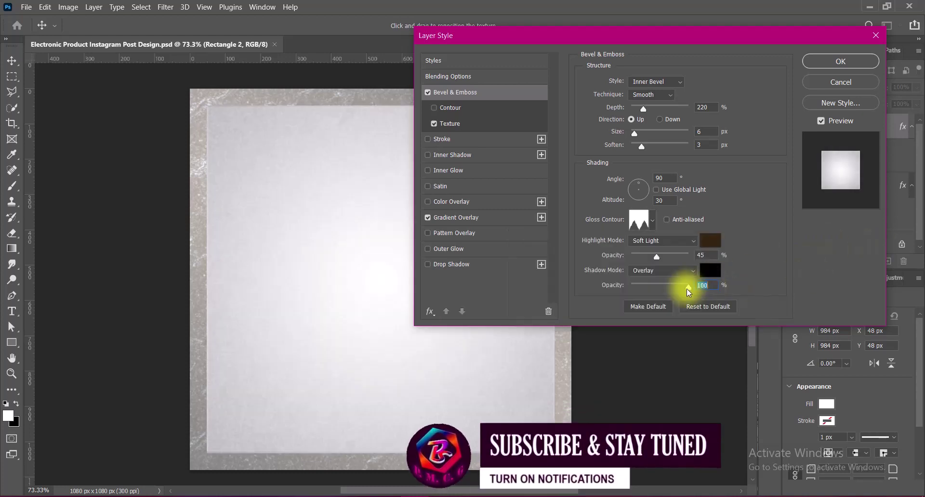
Lower shadow opacity to 51% and highlight opacity to 0%, then apply the style
{"action": "left_click_drag", "start_coordinate": [669, 285], "coordinate": [661, 287]}
{"action": "mouse_move", "coordinate": [656, 256]}
{"action": "left_mouse_down"}
{"action": "mouse_move", "coordinate": [697, 256]}
{"action": "mouse_move", "coordinate": [598, 262]}
{"action": "left_mouse_up"}
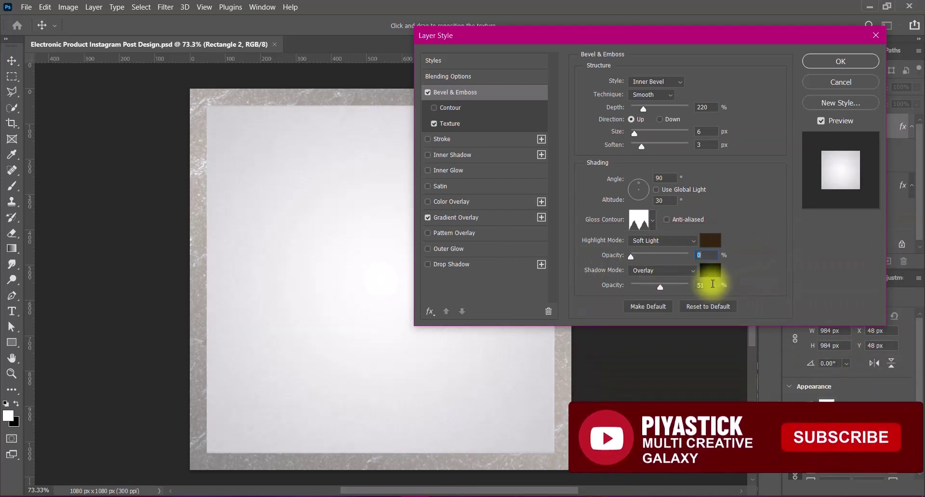
{"action": "left_click", "coordinate": [827, 62]}
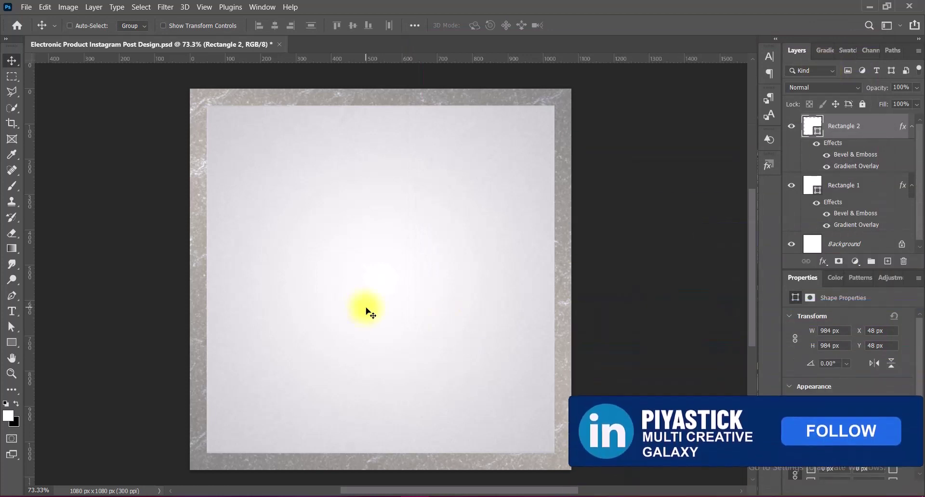
Save, then draw a centred square with the Rectangle tool on a new layer above Rectangle 1
{"action": "key", "text": "ctrl+s"}
{"action": "left_click", "coordinate": [847, 185]}
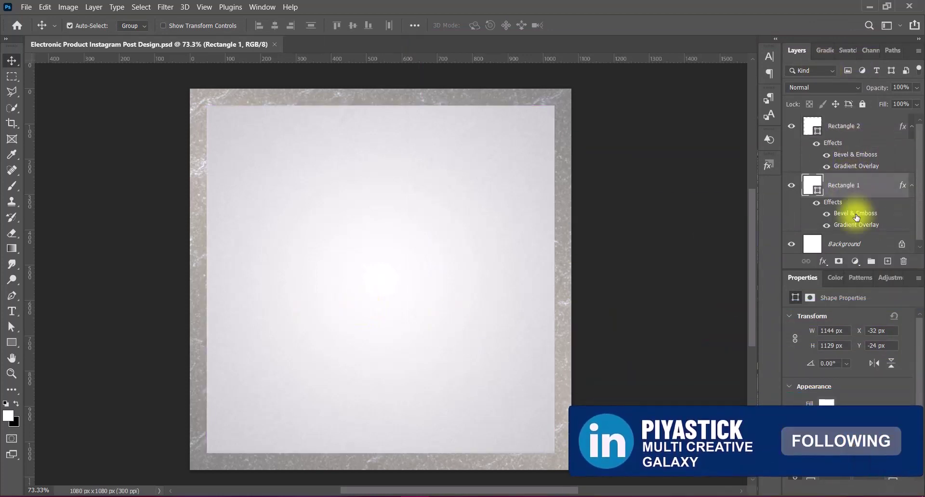
{"action": "left_click", "coordinate": [887, 261]}
{"action": "right_click", "coordinate": [11, 342]}
{"action": "left_click", "coordinate": [65, 340]}
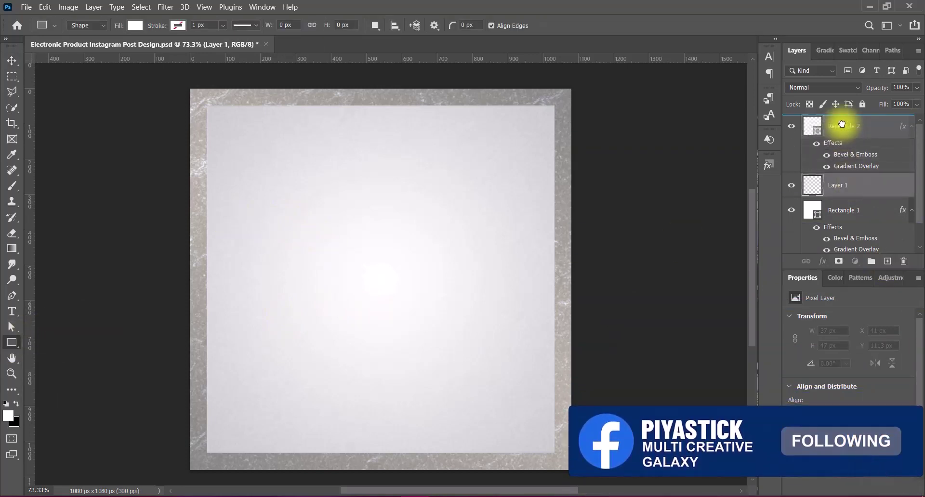
{"action": "left_click_drag", "start_coordinate": [293, 208], "coordinate": [480, 395]}
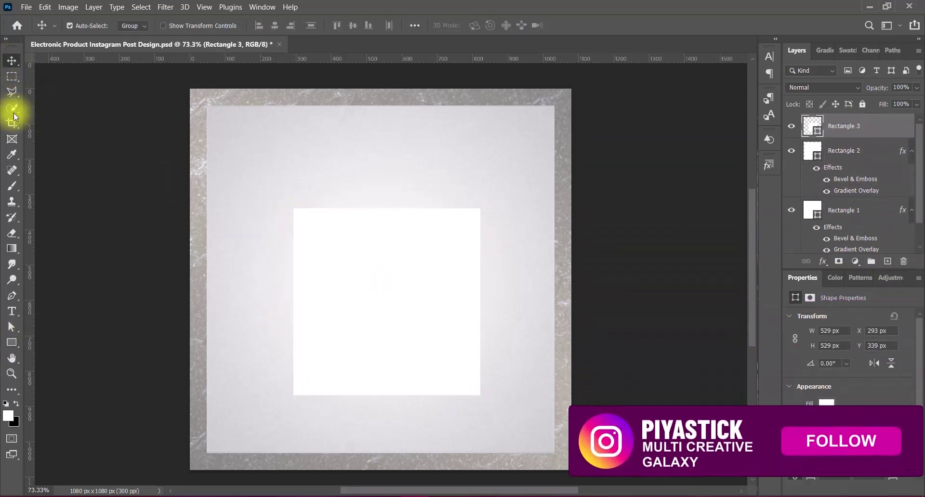
Fill the new square with dark brown #664600
{"action": "double_click", "coordinate": [812, 126]}
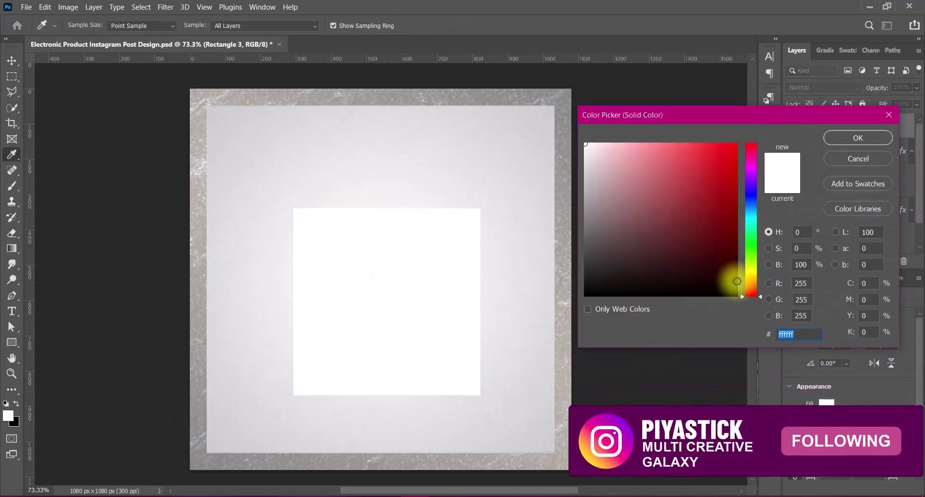
{"action": "left_click", "coordinate": [750, 279]}
{"action": "left_click", "coordinate": [735, 258]}
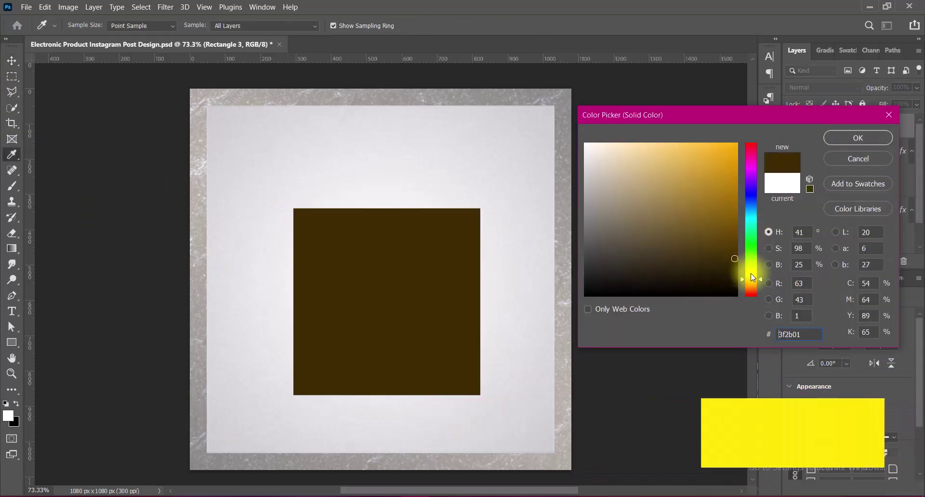
{"action": "left_click_drag", "start_coordinate": [749, 270], "coordinate": [754, 279]}
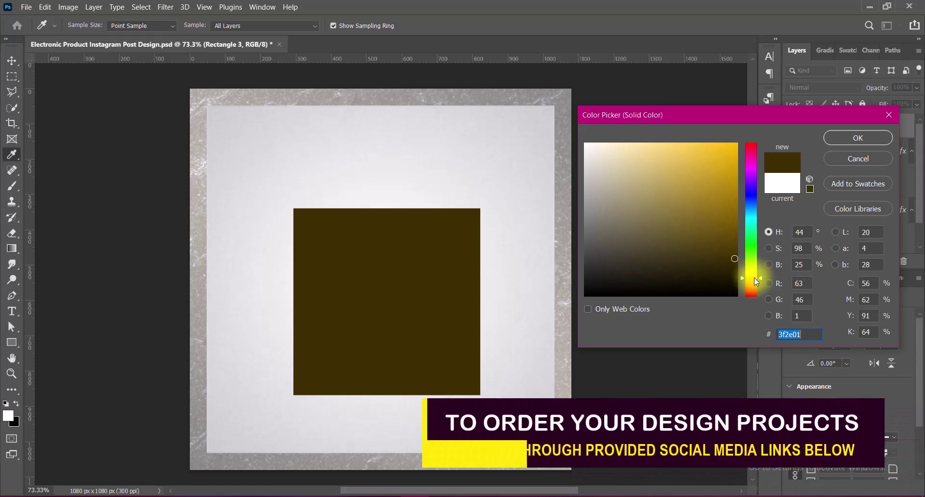
{"action": "mouse_move", "coordinate": [734, 241]}
{"action": "left_mouse_down"}
{"action": "mouse_move", "coordinate": [740, 218]}
{"action": "mouse_move", "coordinate": [742, 236]}
{"action": "left_mouse_up"}
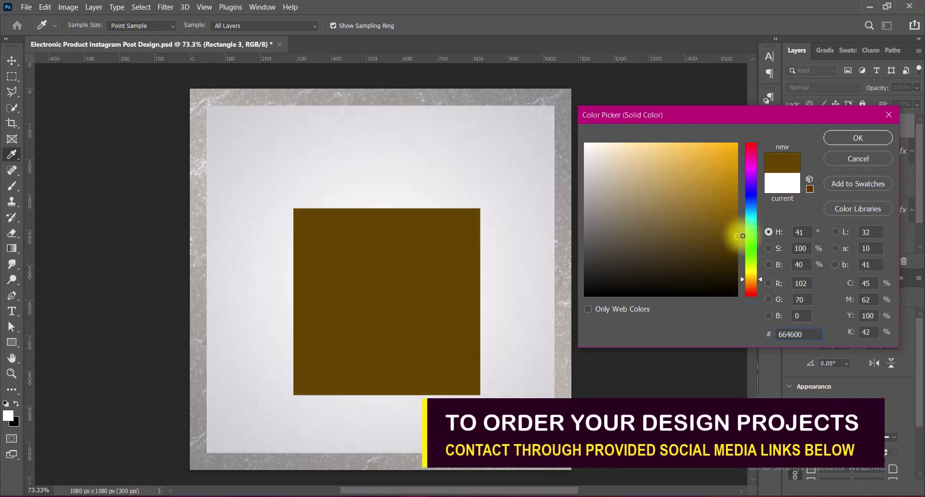
{"action": "left_click", "coordinate": [843, 140]}
Move the brown square into the top-left corner and shrink it
{"action": "key", "text": "v"}
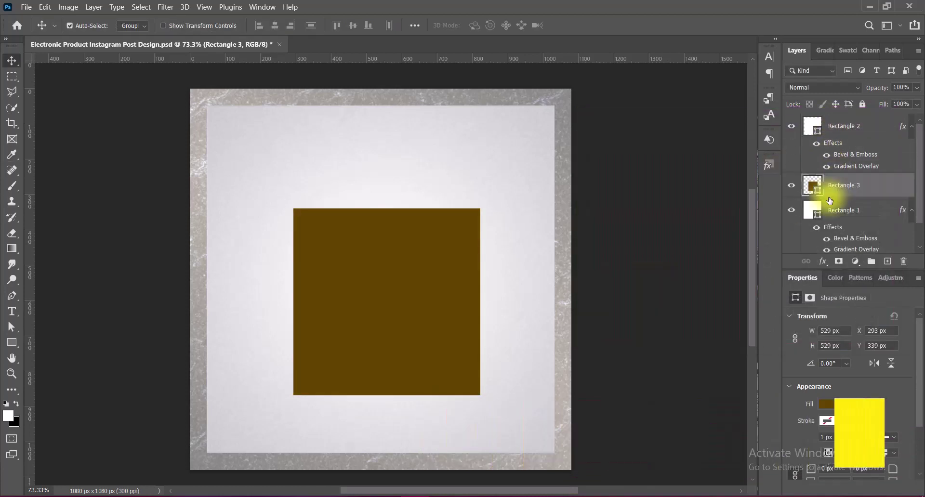
{"action": "key", "text": "ctrl+t"}
{"action": "left_click_drag", "start_coordinate": [396, 306], "coordinate": [310, 193]}
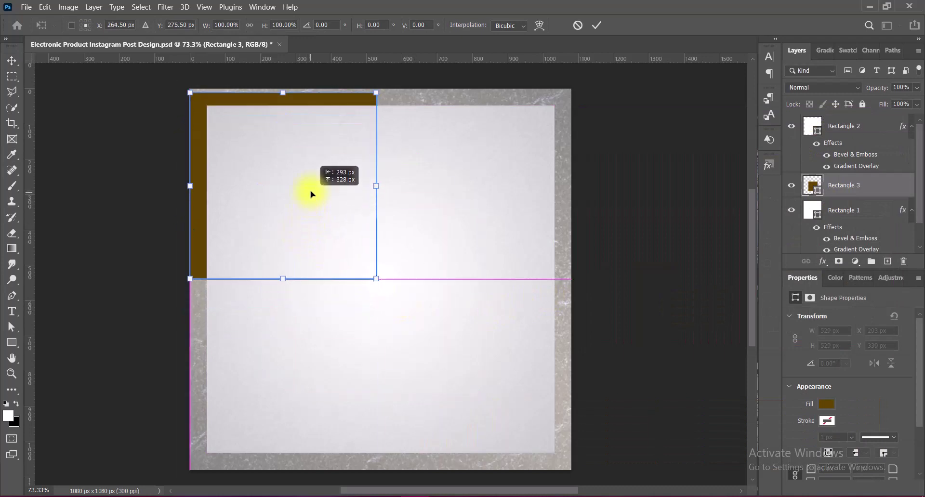
{"action": "left_click_drag", "start_coordinate": [376, 275], "coordinate": [373, 248]}
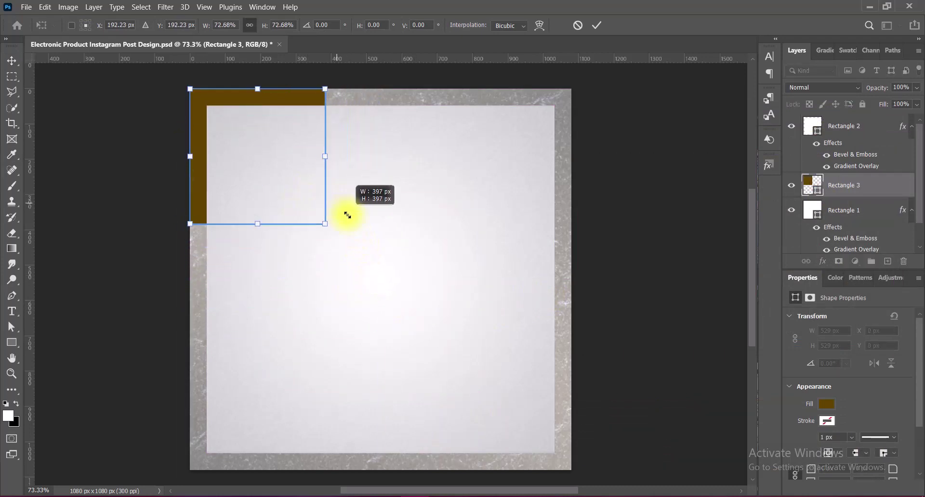
{"action": "key", "text": "Return"}
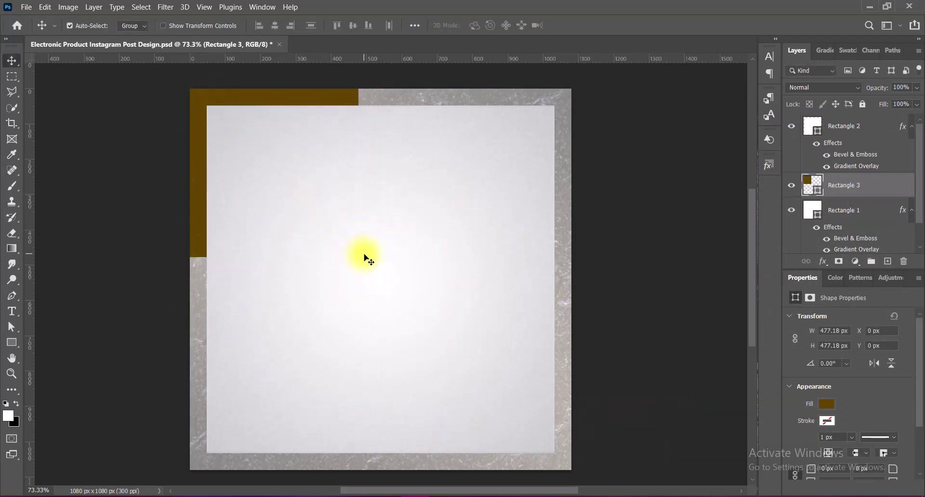
Duplicate the brown square and push the copy into the bottom-right corner
{"action": "left_click_drag", "start_coordinate": [255, 138], "coordinate": [410, 351], "text": "alt"}
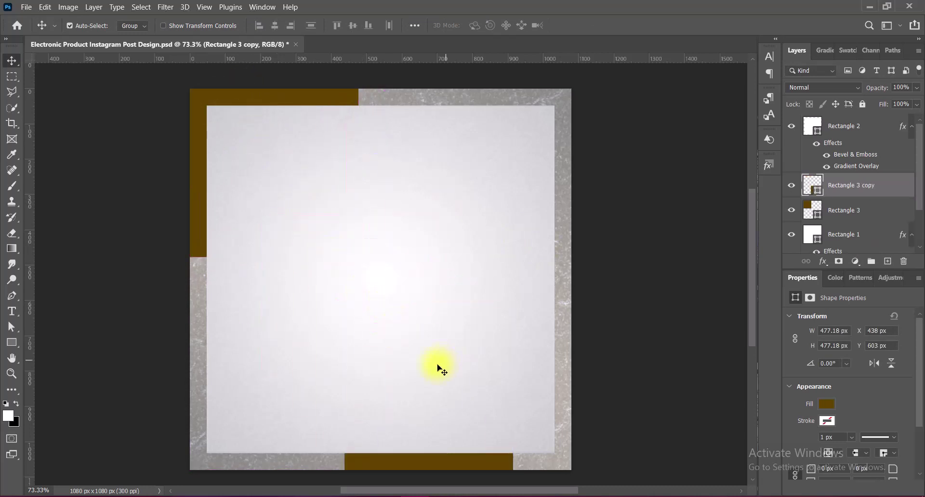
{"action": "key", "text": "ctrl+t"}
{"action": "left_click_drag", "start_coordinate": [424, 414], "coordinate": [481, 413]}
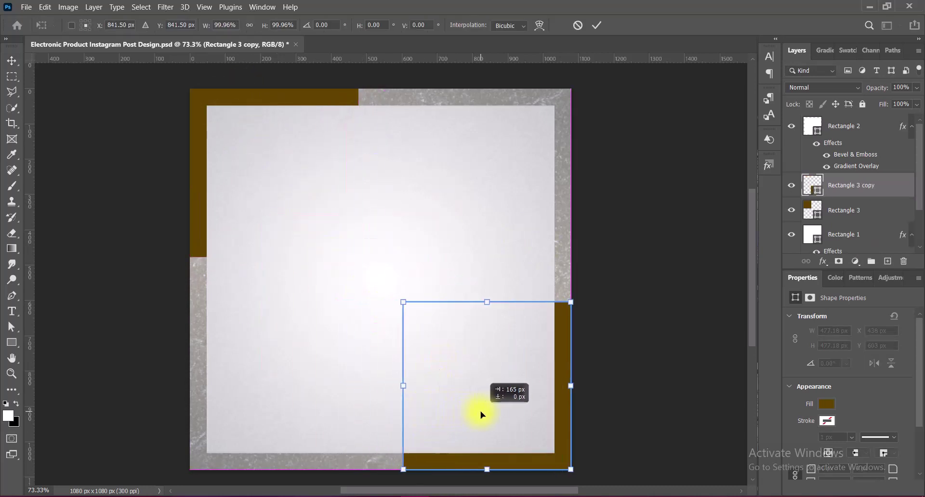
{"action": "key", "text": "Return"}
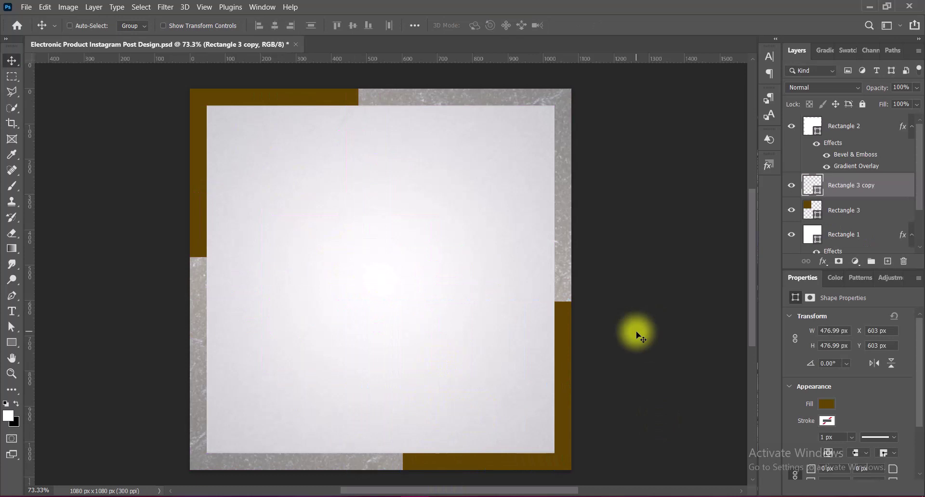
{"action": "left_click", "coordinate": [790, 185]}
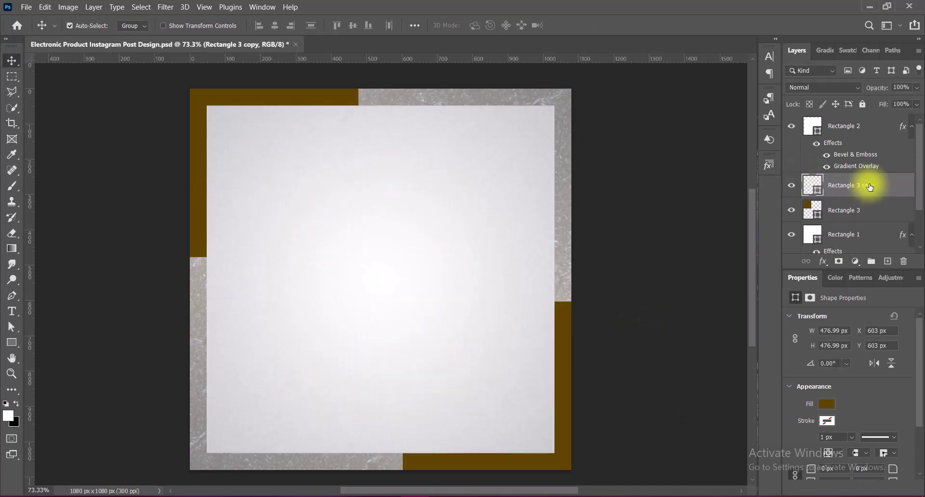
Duplicate a brown square and reshape it into a tall rectangle on the upper right
{"action": "mouse_move", "coordinate": [868, 186]}
{"action": "left_mouse_down"}
{"action": "mouse_move", "coordinate": [887, 246]}
{"action": "mouse_move", "coordinate": [847, 120]}
{"action": "left_mouse_up"}
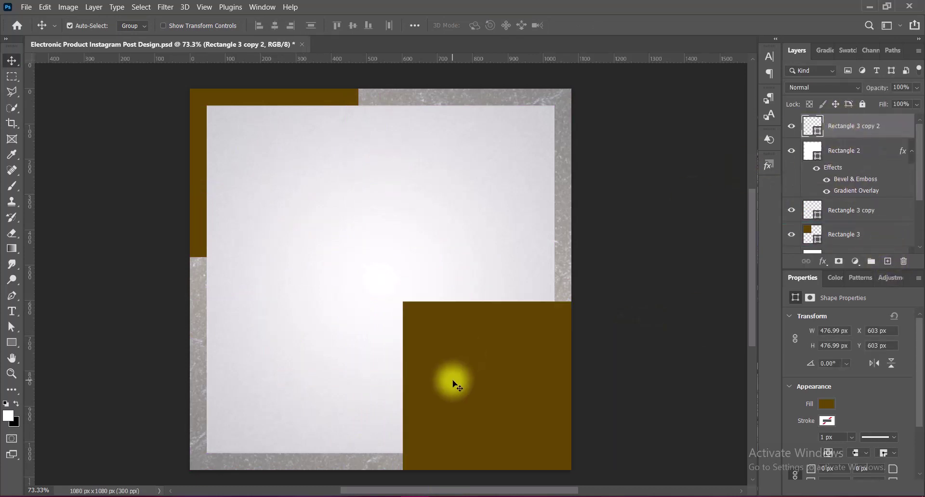
{"action": "mouse_move", "coordinate": [486, 400]}
{"action": "left_mouse_down"}
{"action": "mouse_move", "coordinate": [394, 313]}
{"action": "mouse_move", "coordinate": [449, 204]}
{"action": "mouse_move", "coordinate": [462, 200]}
{"action": "left_mouse_up"}
{"action": "key", "text": "ctrl+t"}
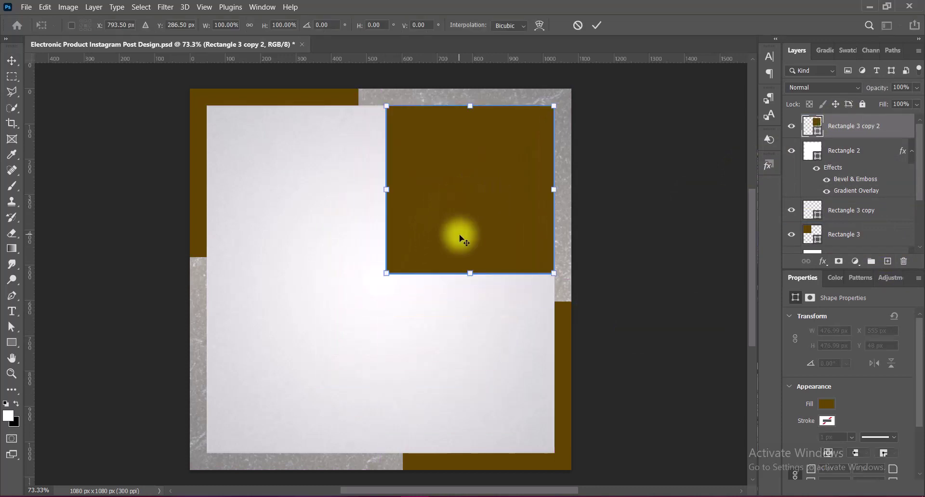
{"action": "left_click_drag", "start_coordinate": [468, 280], "coordinate": [470, 294]}
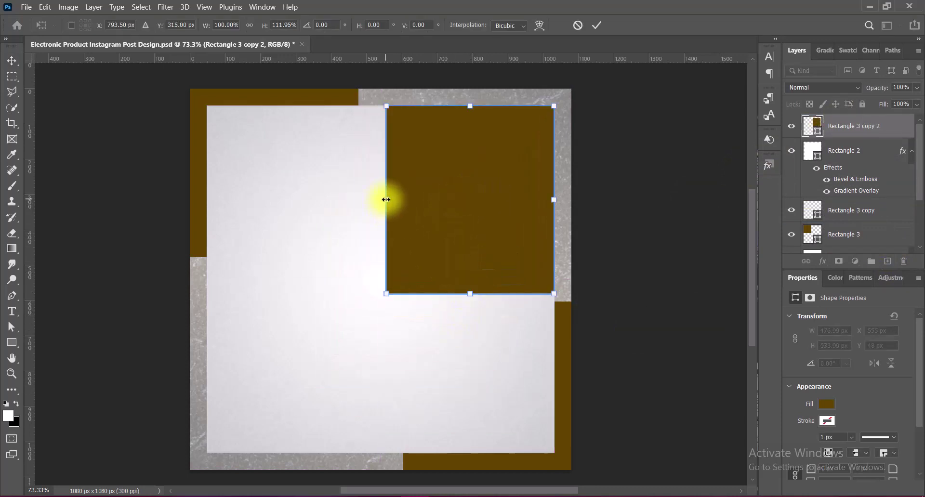
{"action": "left_click_drag", "start_coordinate": [470, 211], "coordinate": [449, 212]}
{"action": "left_click_drag", "start_coordinate": [448, 293], "coordinate": [449, 360]}
{"action": "left_click_drag", "start_coordinate": [533, 233], "coordinate": [543, 233]}
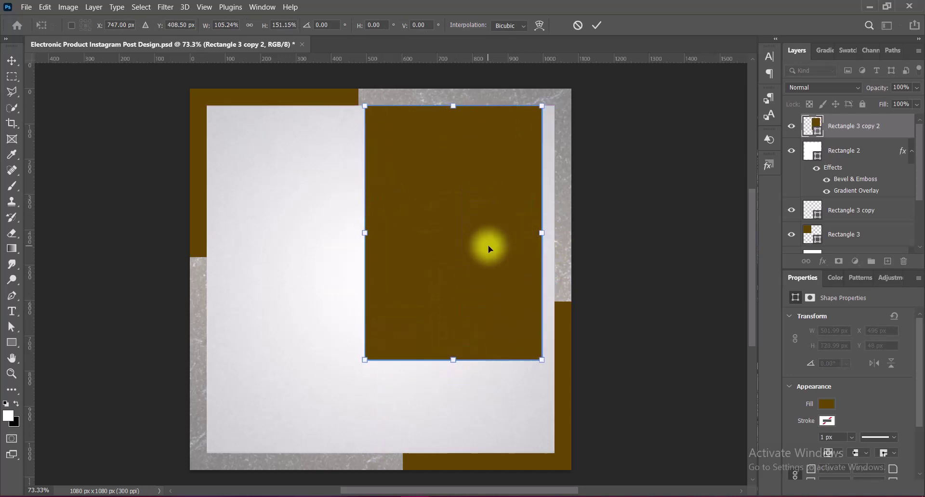
{"action": "key", "text": "Return"}
Paste the lamp photo, scale it to 565 × 845 px over the frame, and clip it into the rectangle
{"action": "key", "text": "ctrl+v"}
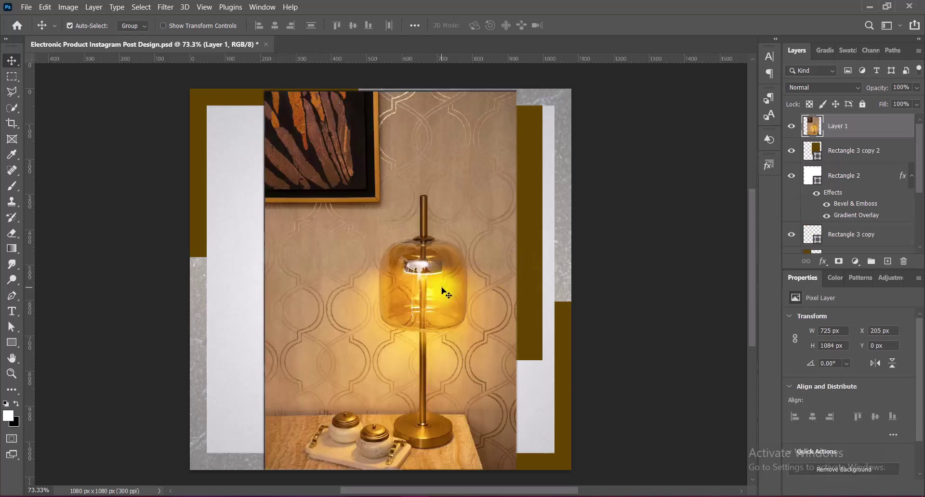
{"action": "key", "text": "ctrl+t"}
{"action": "left_click_drag", "start_coordinate": [392, 88], "coordinate": [403, 175]}
{"action": "left_click_drag", "start_coordinate": [409, 319], "coordinate": [474, 237]}
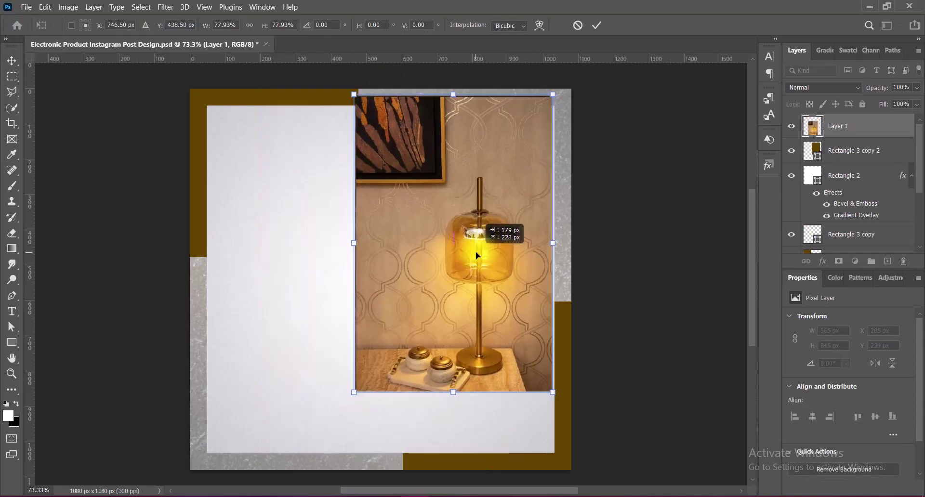
{"action": "key", "text": "Return"}
{"action": "right_click", "coordinate": [832, 126]}
{"action": "left_click", "coordinate": [753, 235]}
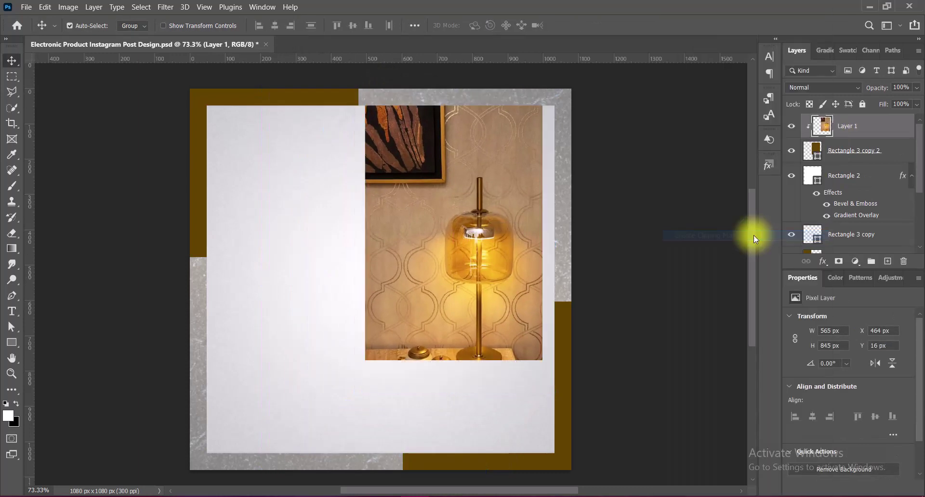
Move the clipped photo up, enlarge it to about 114%, and nudge it slightly down
{"action": "key", "text": "ctrl+t"}
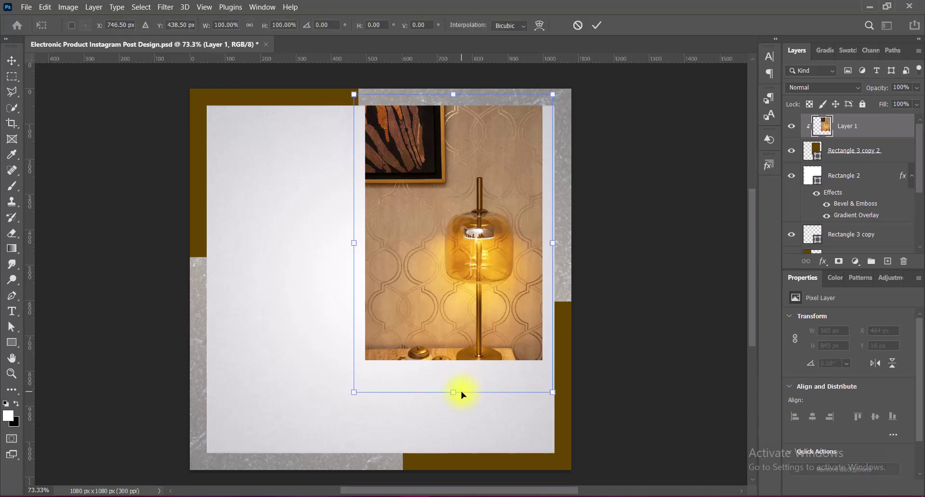
{"action": "left_click_drag", "start_coordinate": [474, 313], "coordinate": [475, 285]}
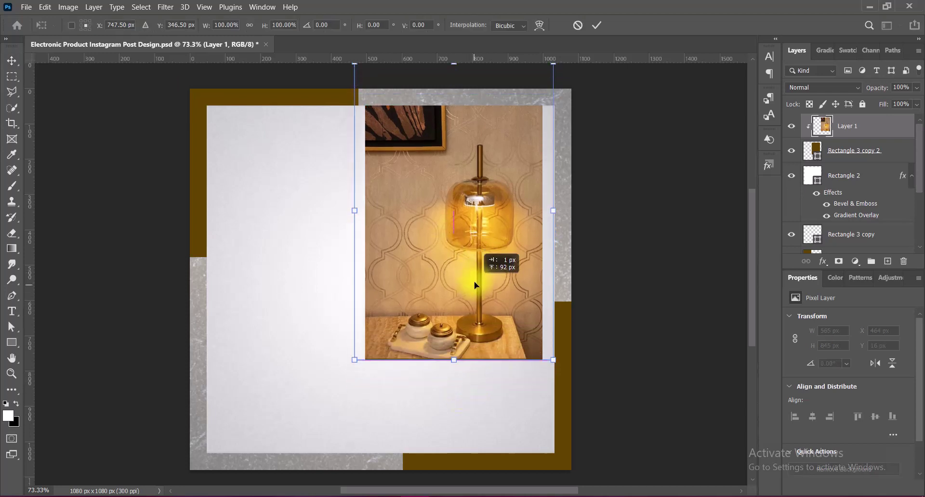
{"action": "scroll", "coordinate": [440, 233], "scroll_direction": "up", "scroll_amount": 2}
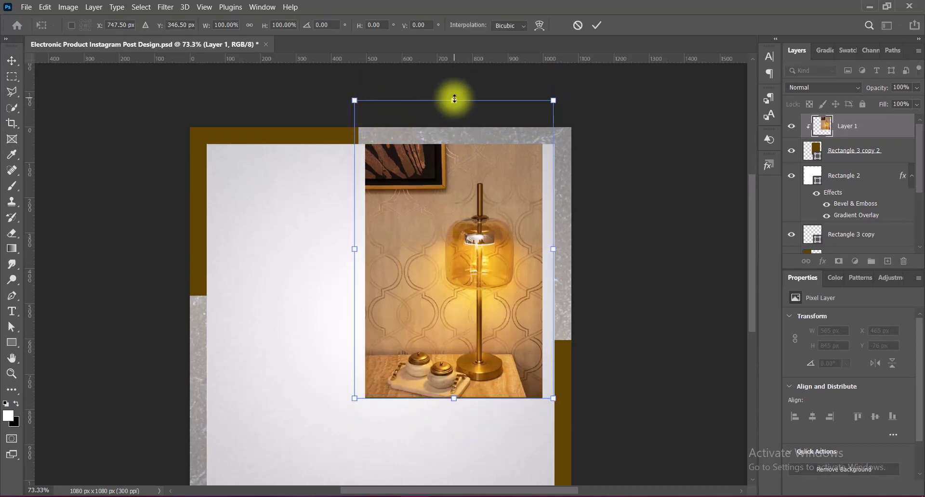
{"action": "left_click_drag", "start_coordinate": [454, 100], "coordinate": [455, 142]}
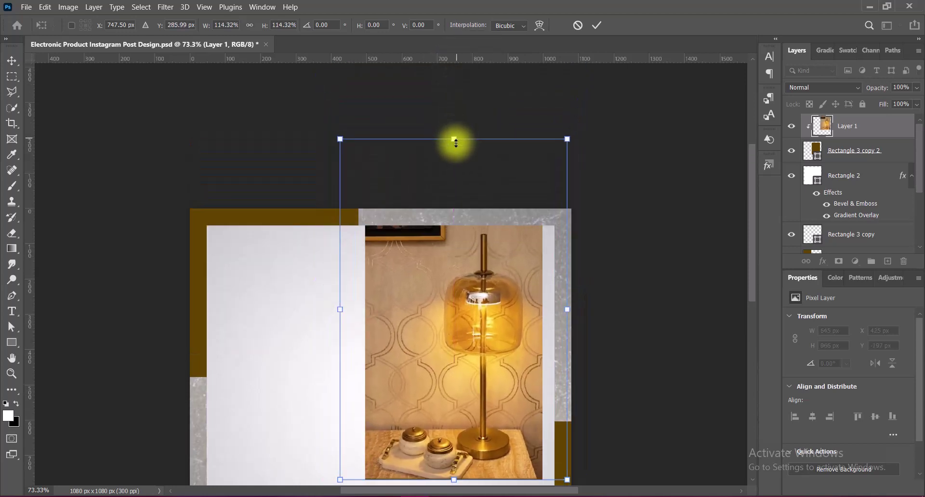
{"action": "key", "text": "Return"}
{"action": "key", "text": "Down"}
{"action": "key", "text": "Down"}
{"action": "key", "text": "Down"}
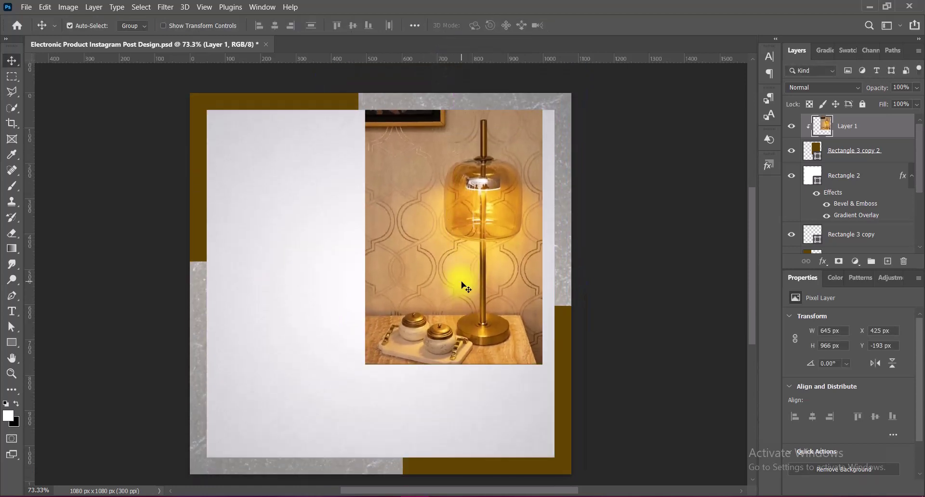
{"action": "key", "text": "Down"}
{"action": "key", "text": "Down"}
Raise the lamp photo's Vibrance to +100
{"action": "left_click", "coordinate": [68, 7]}
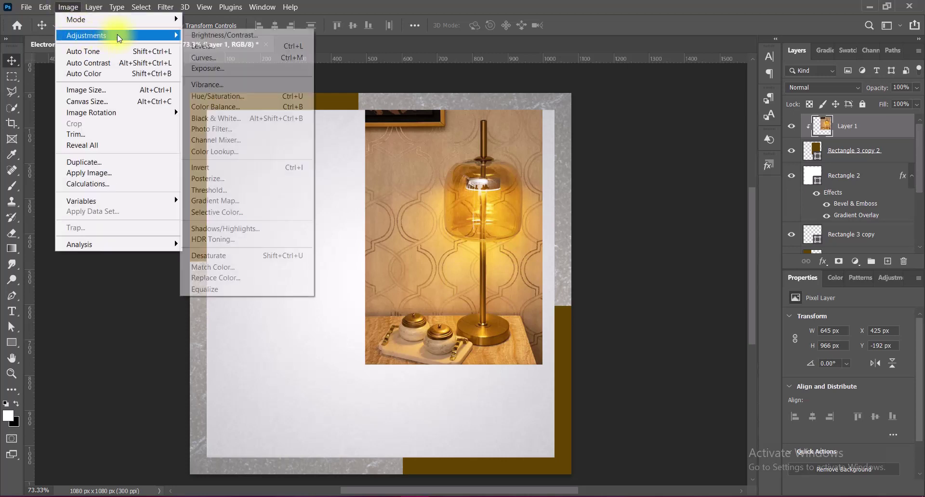
{"action": "left_click", "coordinate": [218, 82]}
{"action": "left_click_drag", "start_coordinate": [635, 132], "coordinate": [763, 130]}
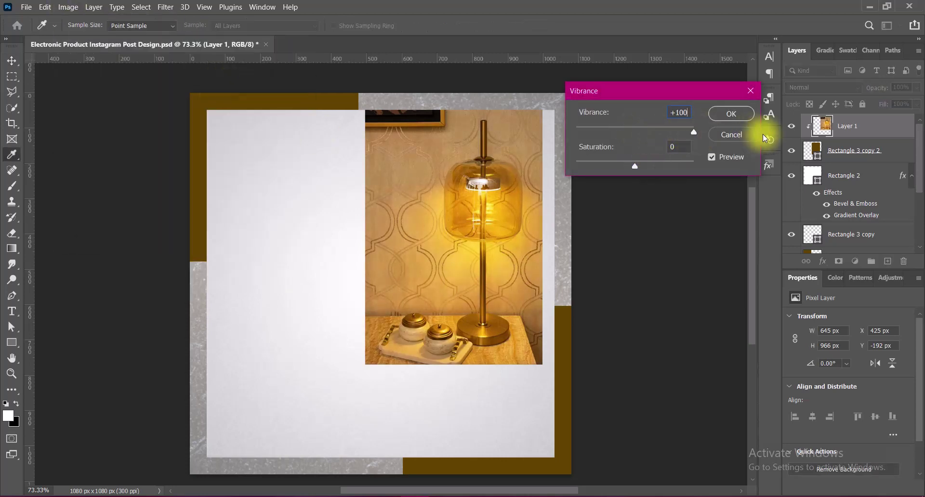
{"action": "left_click", "coordinate": [730, 113]}
Apply the Hue/Saturation Increase Saturation preset to the photo
{"action": "left_click", "coordinate": [68, 7]}
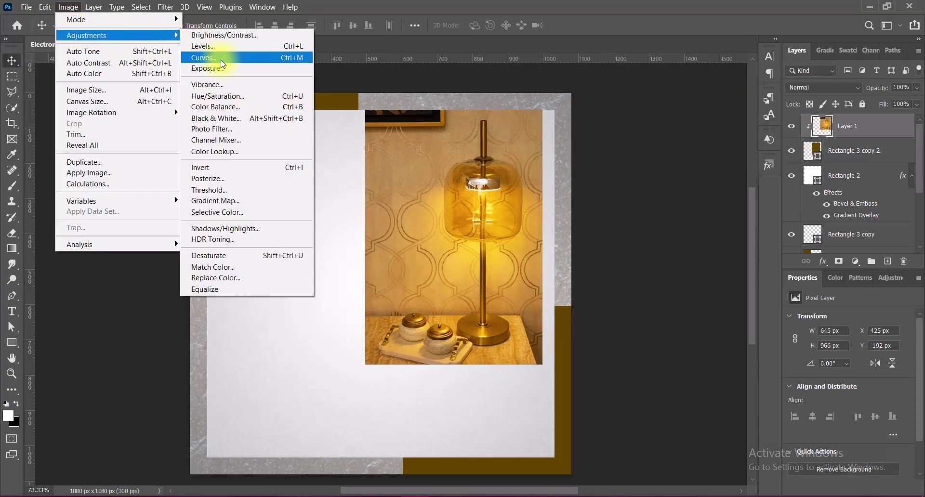
{"action": "left_click", "coordinate": [217, 96]}
{"action": "left_click", "coordinate": [645, 95]}
{"action": "left_click", "coordinate": [637, 149]}
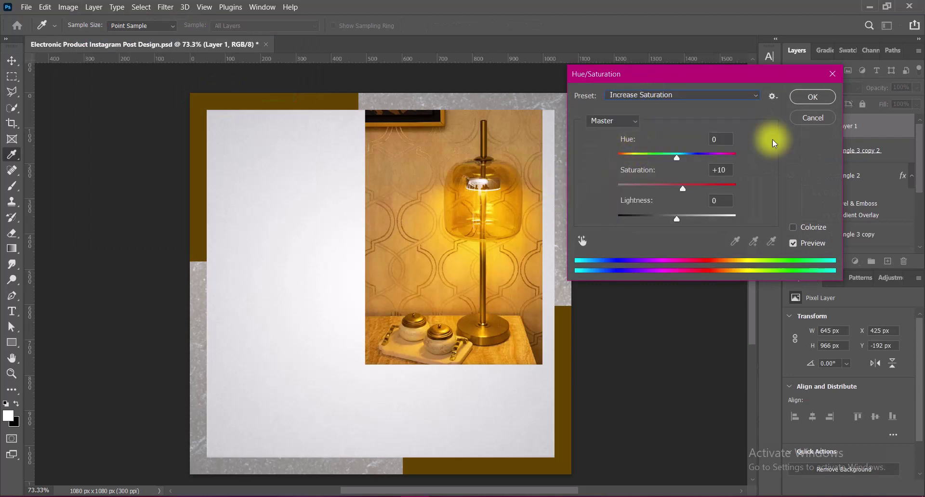
{"action": "left_click", "coordinate": [794, 93]}
Apply a Curves adjustment to the lamp photo
{"action": "left_click", "coordinate": [68, 7]}
{"action": "left_click", "coordinate": [218, 55]}
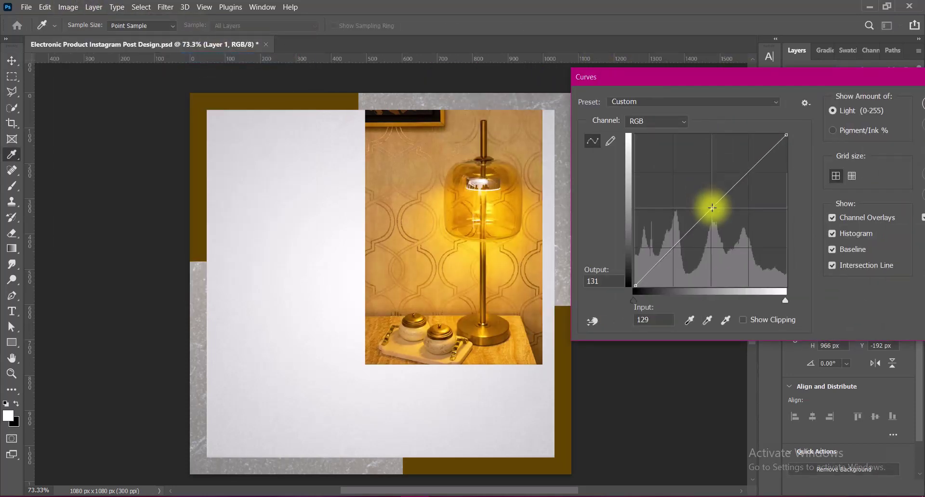
{"action": "left_click_drag", "start_coordinate": [803, 78], "coordinate": [666, 78]}
{"action": "left_click", "coordinate": [814, 101]}
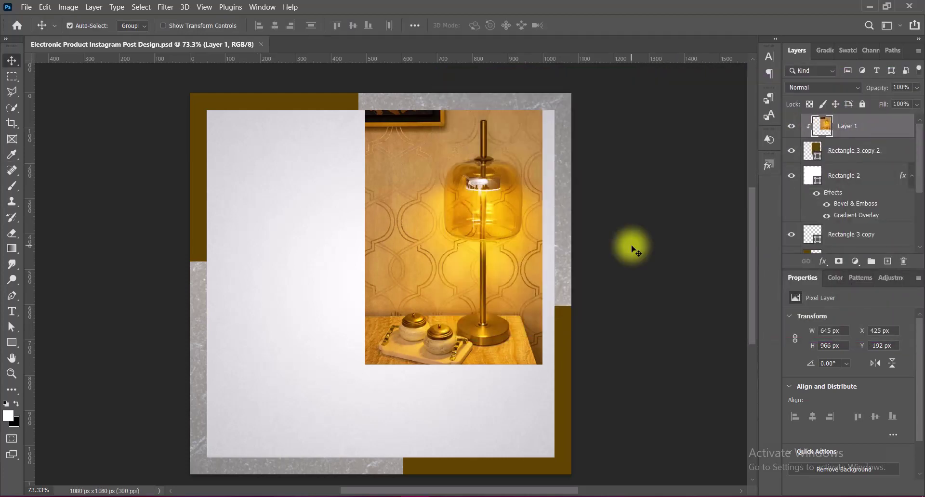
Add a thin Stroke to the frame rectangle through its Blending Options
{"action": "right_click", "coordinate": [814, 150]}
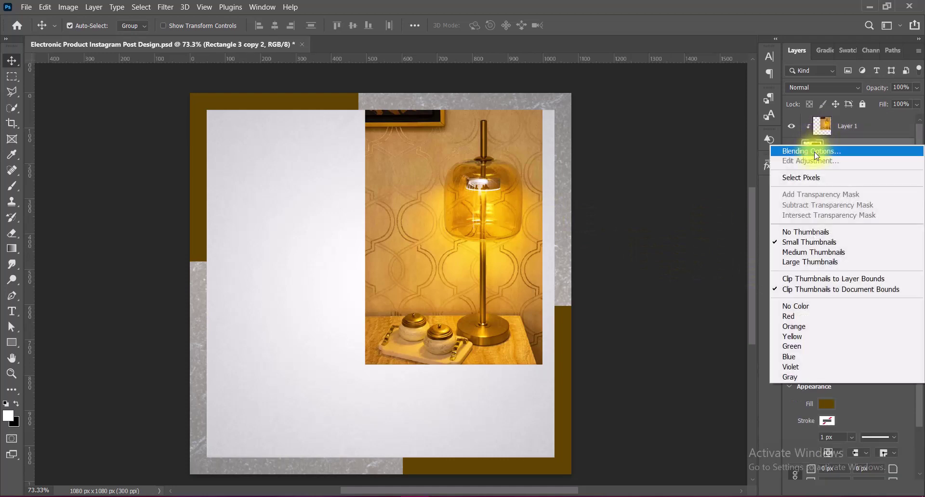
{"action": "left_click", "coordinate": [833, 151]}
{"action": "left_click_drag", "start_coordinate": [498, 41], "coordinate": [554, 39]}
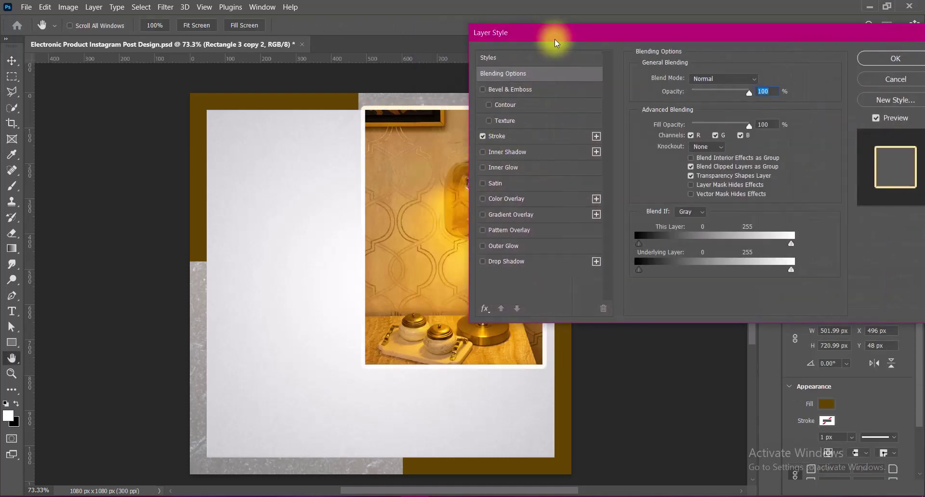
{"action": "left_click", "coordinate": [524, 135]}
{"action": "left_click_drag", "start_coordinate": [784, 77], "coordinate": [750, 81]}
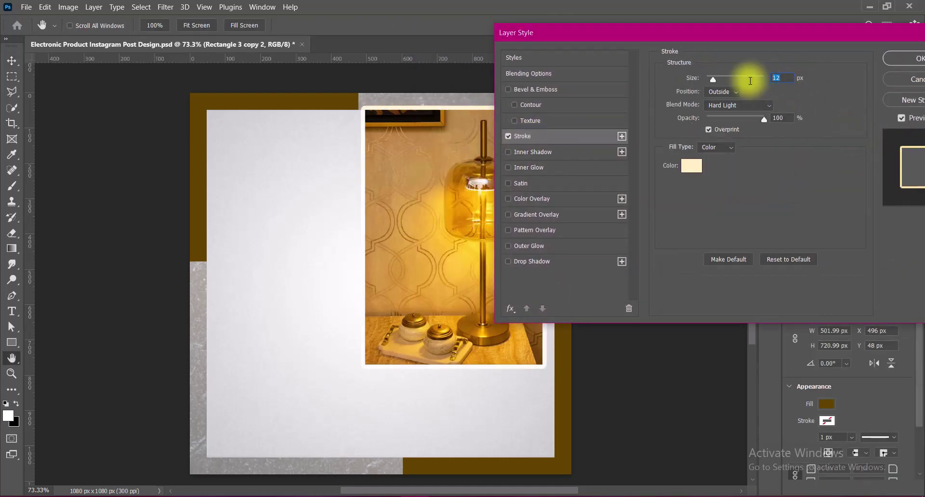
{"action": "type", "text": "5"}
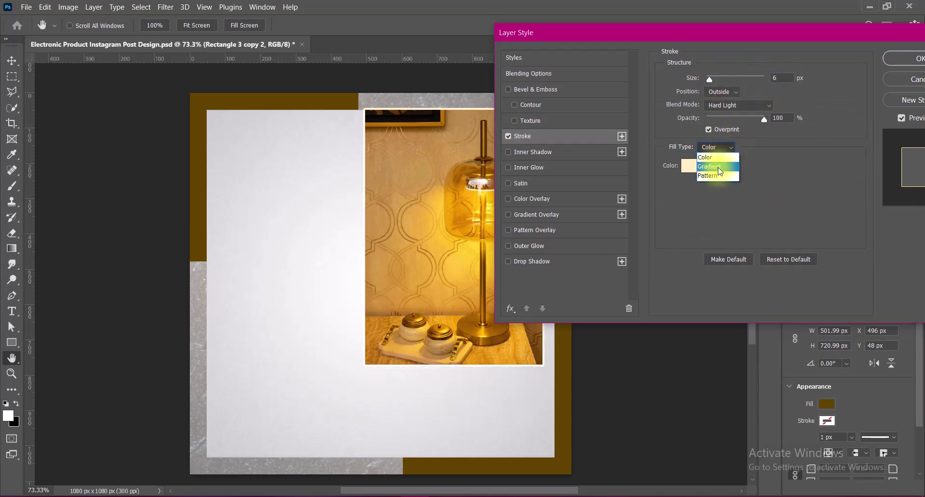
Fill the stroke with a Reflected gradient at a -60° angle and open its colour stops
{"action": "left_click", "coordinate": [712, 166]}
{"action": "left_click", "coordinate": [728, 179]}
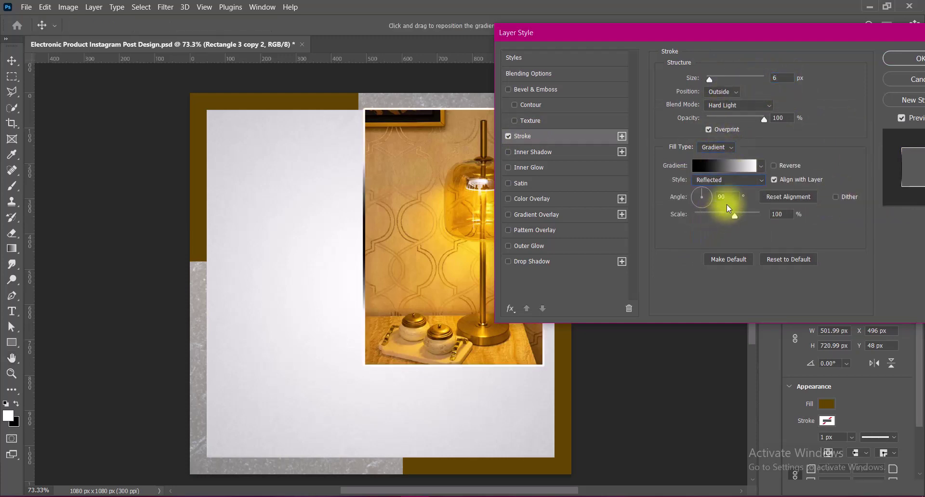
{"action": "left_click", "coordinate": [713, 209]}
{"action": "double_click", "coordinate": [725, 197]}
{"action": "type", "text": "60"}
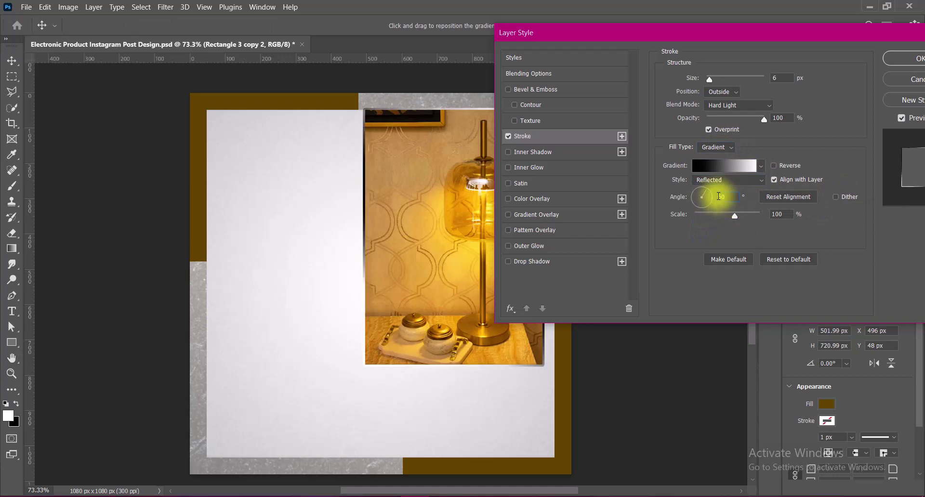
{"action": "type", "text": "-"}
{"action": "mouse_move", "coordinate": [661, 35]}
{"action": "left_mouse_down"}
{"action": "mouse_move", "coordinate": [825, 41]}
{"action": "mouse_move", "coordinate": [655, 39]}
{"action": "left_mouse_up"}
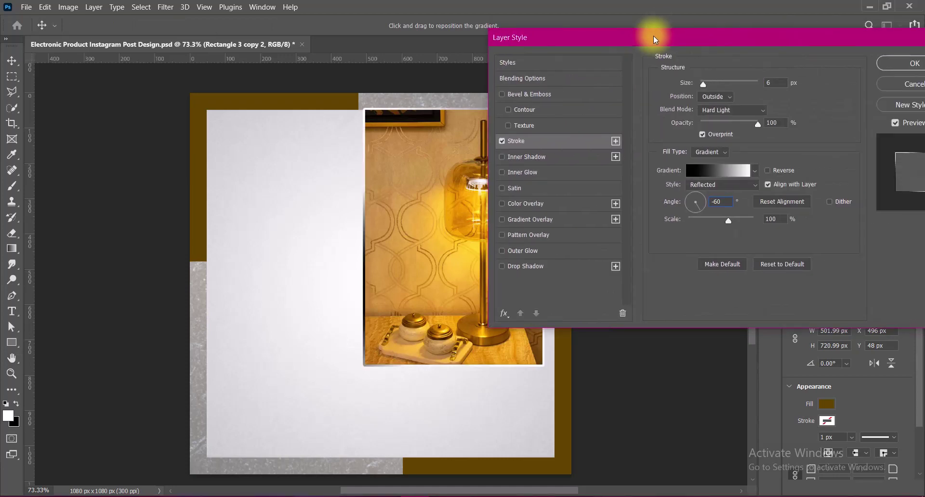
{"action": "left_click", "coordinate": [718, 170]}
{"action": "double_click", "coordinate": [548, 333]}
Set the gradient stops to a sampled brown and the lamp glow's pale yellow
{"action": "left_click", "coordinate": [498, 336]}
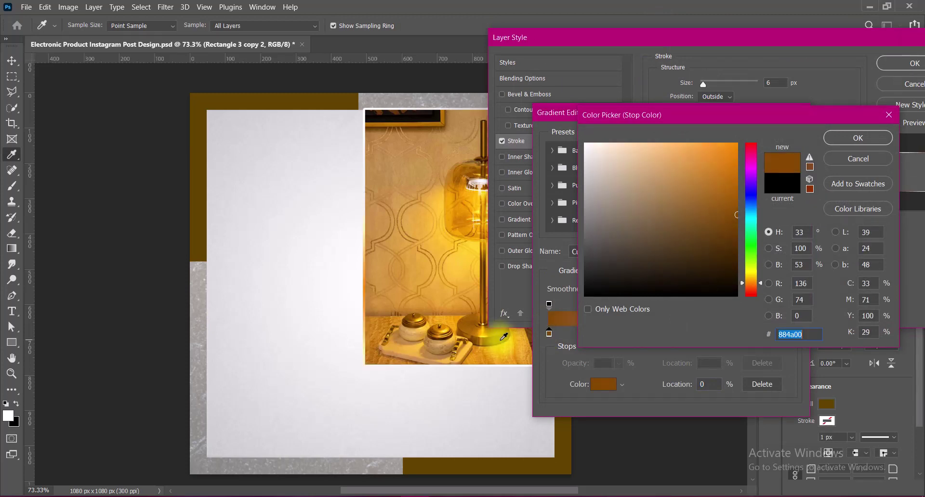
{"action": "left_click", "coordinate": [845, 140]}
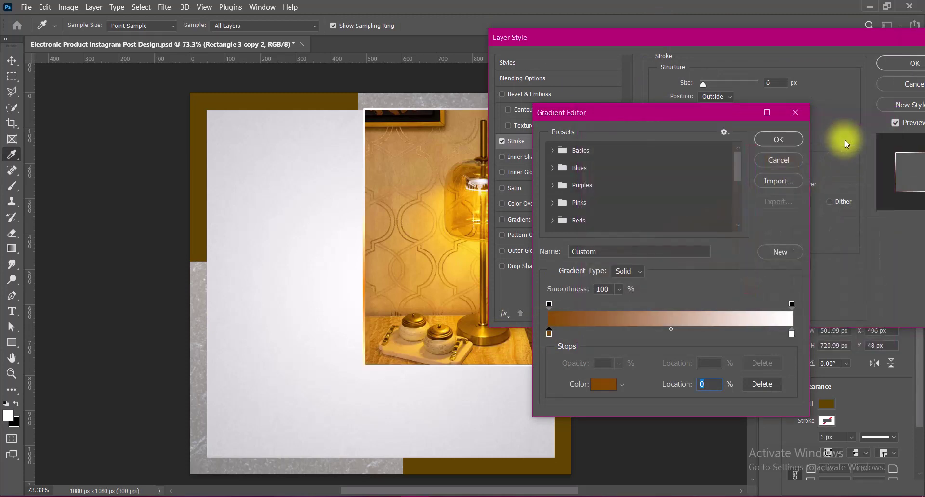
{"action": "double_click", "coordinate": [791, 332]}
{"action": "left_click", "coordinate": [481, 189]}
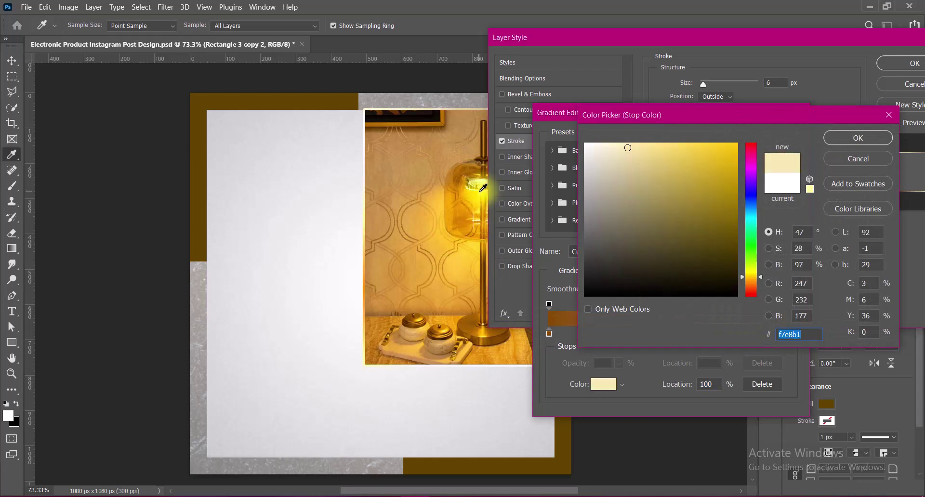
{"action": "left_click", "coordinate": [853, 141]}
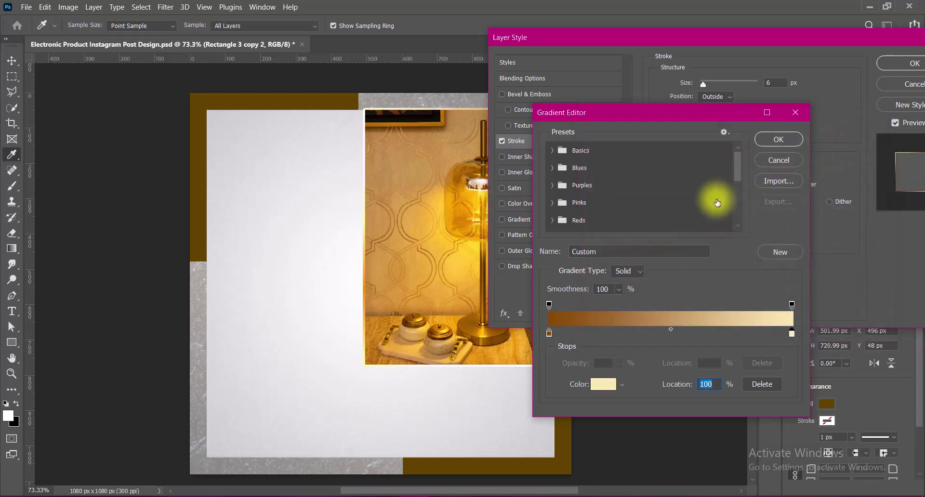
{"action": "left_click", "coordinate": [773, 141]}
Try Hard Mix, Overlay, Vivid Light and Divide, then settle the stroke on Linear Light
{"action": "left_click", "coordinate": [731, 110]}
{"action": "left_click", "coordinate": [714, 309]}
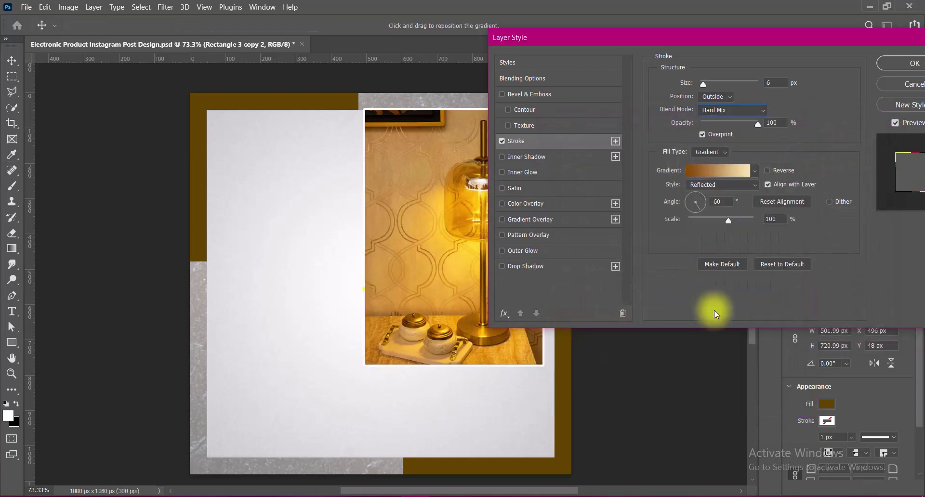
{"action": "left_click", "coordinate": [731, 110]}
{"action": "left_click", "coordinate": [717, 258]}
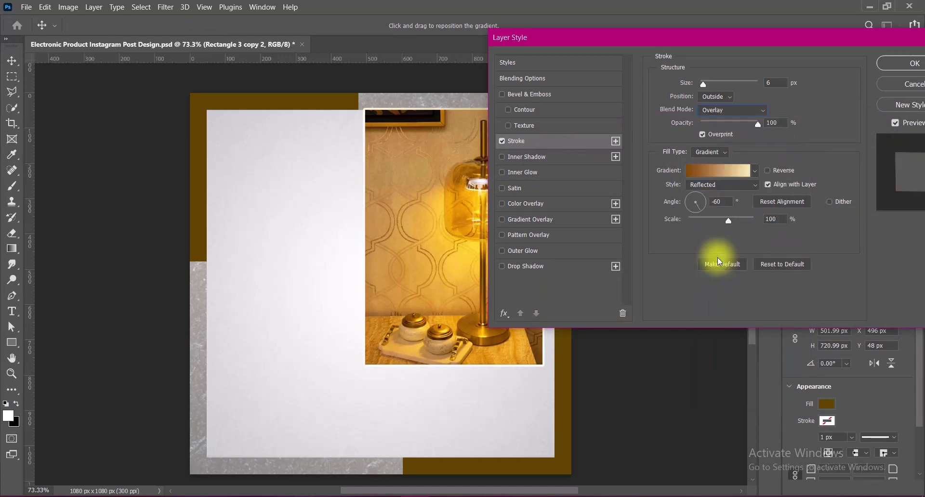
{"action": "left_click", "coordinate": [741, 109]}
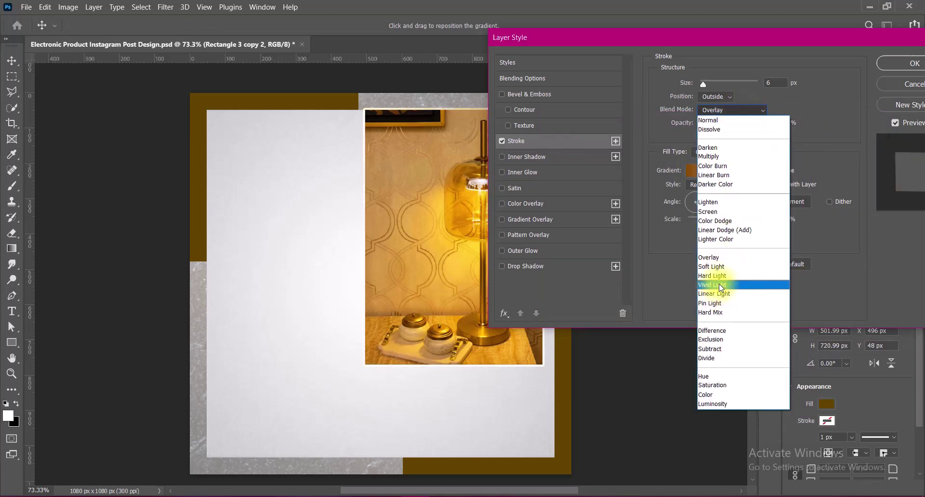
{"action": "left_click", "coordinate": [718, 284]}
{"action": "left_click", "coordinate": [739, 110]}
{"action": "left_click", "coordinate": [713, 358]}
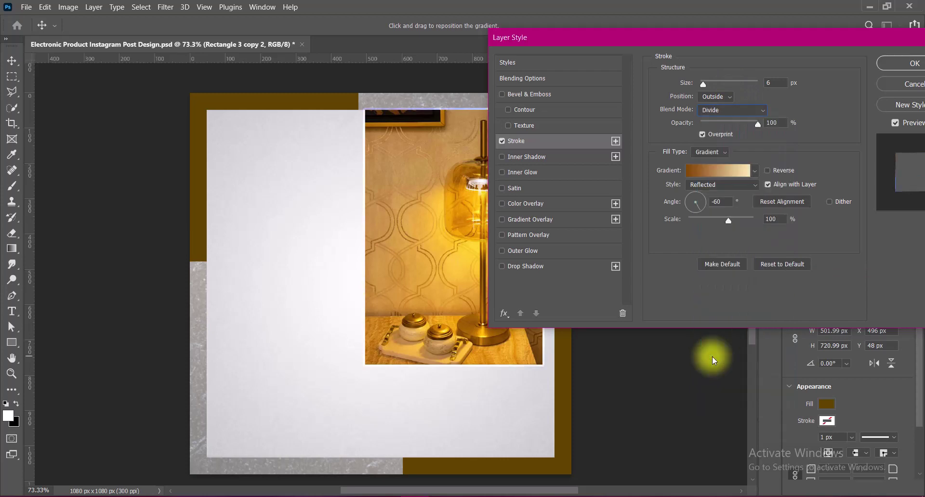
{"action": "left_click", "coordinate": [735, 115]}
{"action": "left_click", "coordinate": [713, 258]}
{"action": "left_click", "coordinate": [732, 110]}
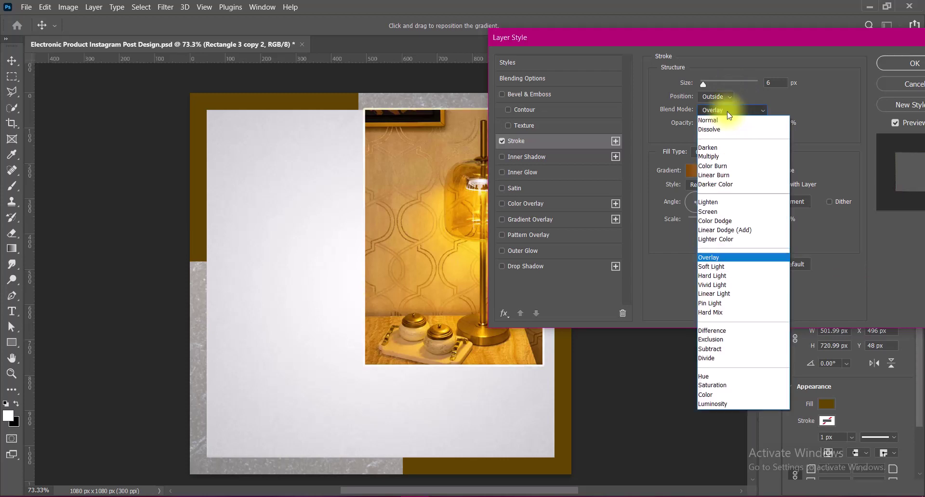
{"action": "left_click", "coordinate": [716, 293]}
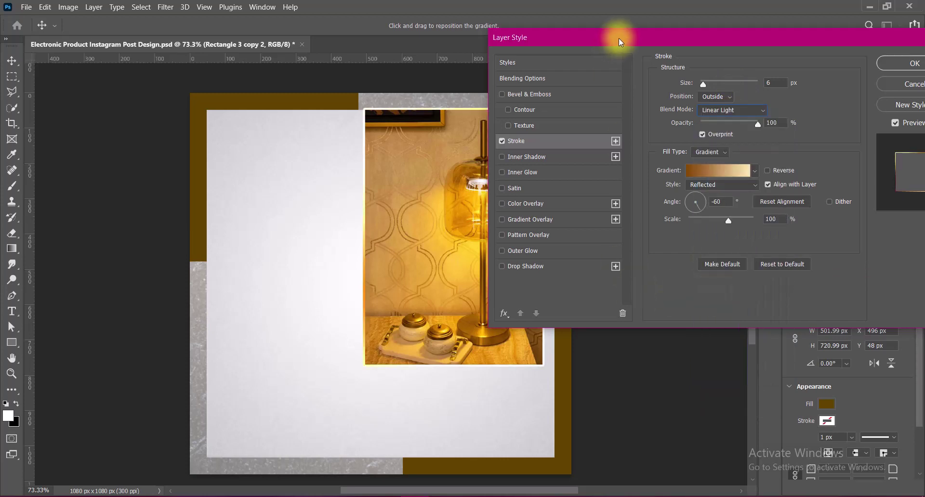
Check the frame and apply the gradient stroke layer style
{"action": "mouse_move", "coordinate": [620, 39]}
{"action": "left_mouse_down"}
{"action": "mouse_move", "coordinate": [832, 43]}
{"action": "mouse_move", "coordinate": [659, 43]}
{"action": "left_mouse_up"}
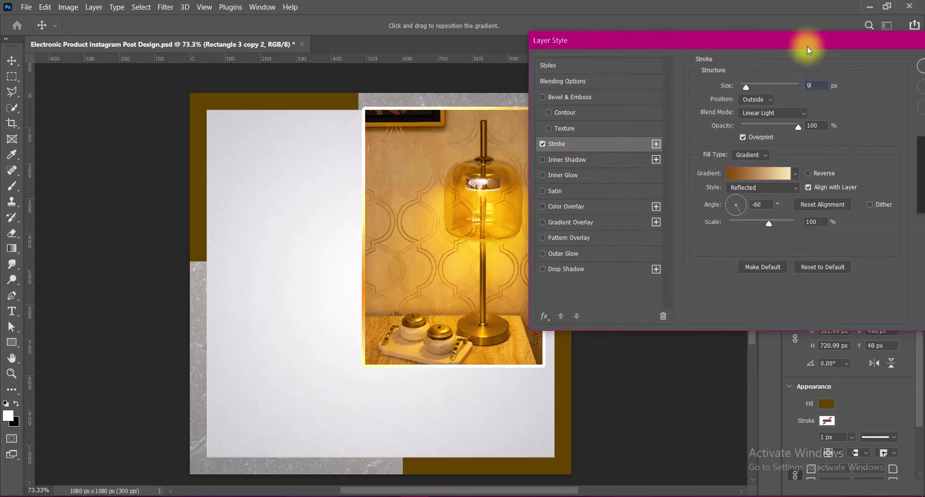
{"action": "left_click_drag", "start_coordinate": [807, 46], "coordinate": [764, 46]}
{"action": "left_click", "coordinate": [896, 65]}
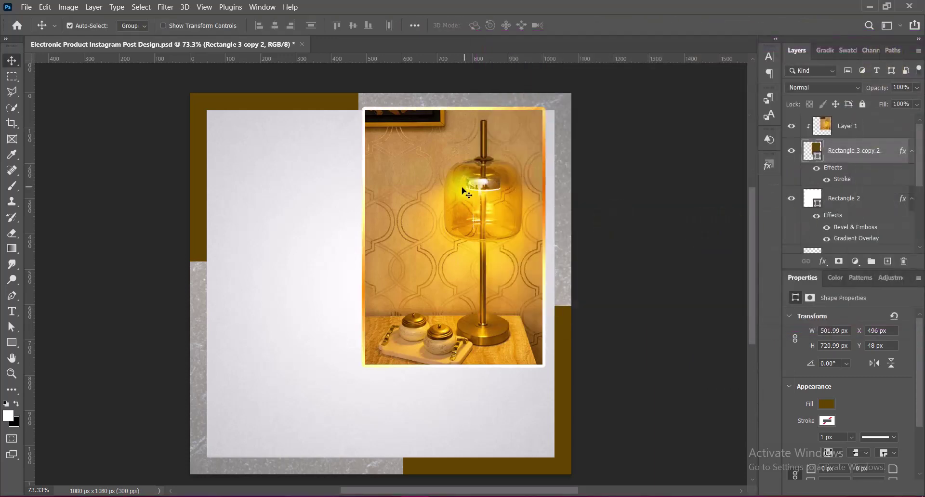
Enlarge the lamp photo to about 105% to fill its frame, shifting it slightly right
{"action": "left_click", "coordinate": [869, 125]}
{"action": "left_click", "coordinate": [667, 251]}
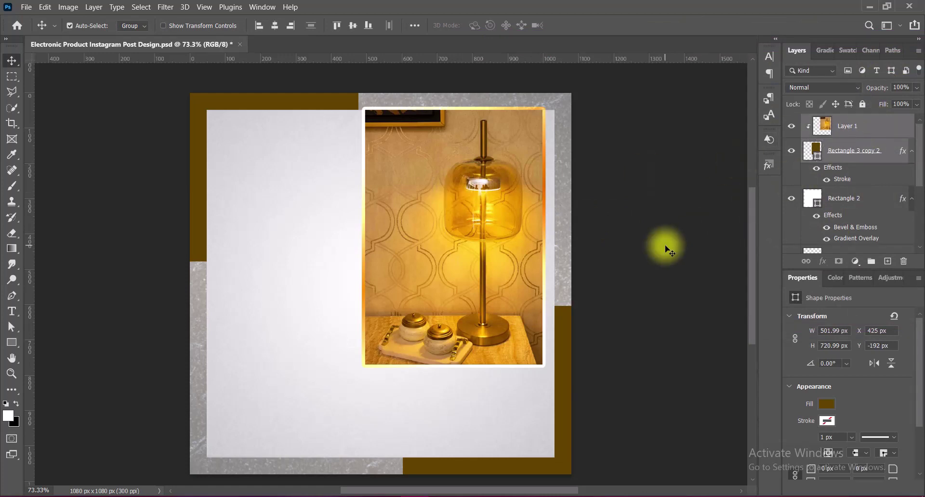
{"action": "key", "text": "ctrl+t"}
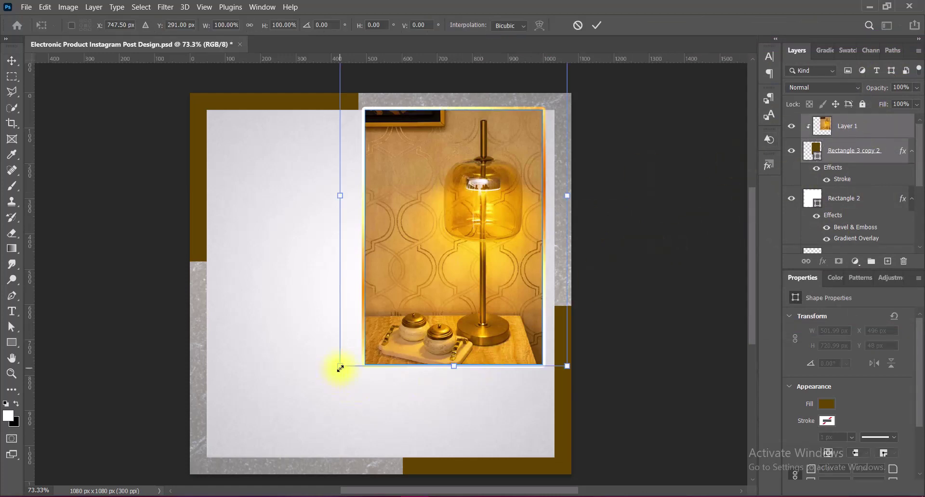
{"action": "left_click_drag", "start_coordinate": [336, 368], "coordinate": [329, 382]}
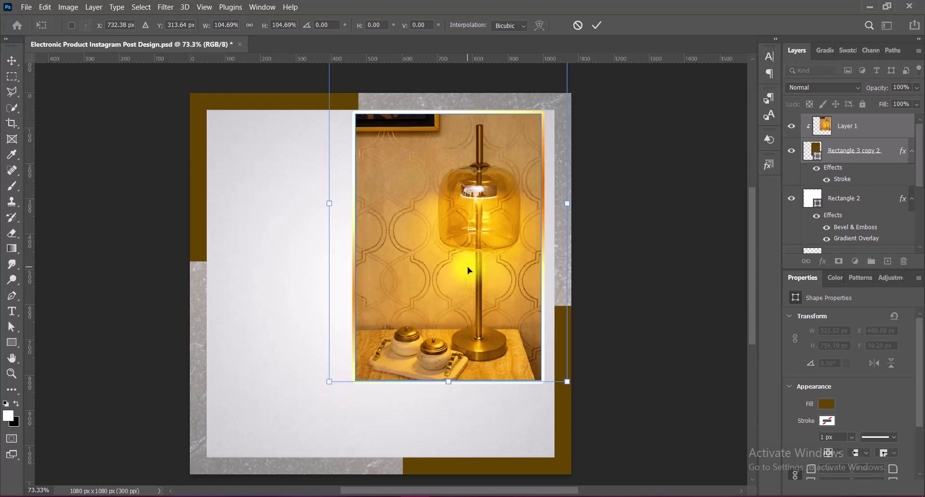
{"action": "left_click_drag", "start_coordinate": [469, 271], "coordinate": [473, 270]}
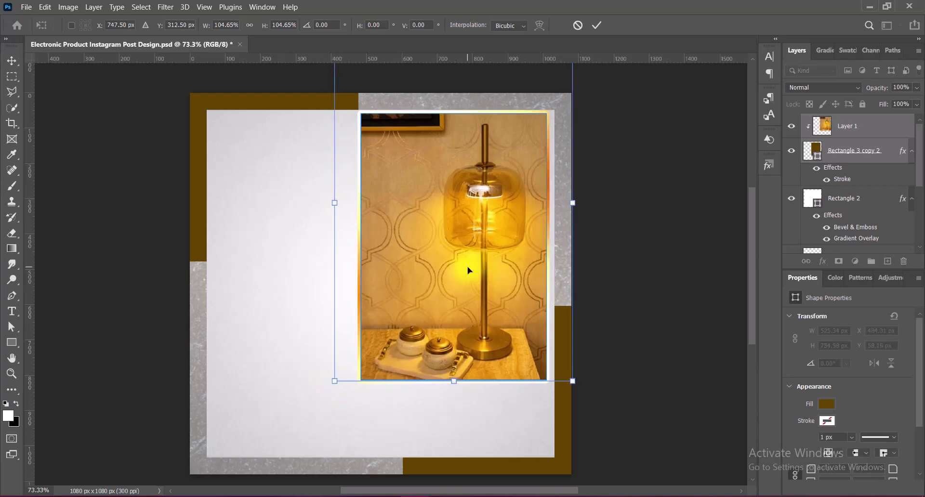
{"action": "double_click", "coordinate": [454, 268]}
{"action": "left_click", "coordinate": [660, 308]}
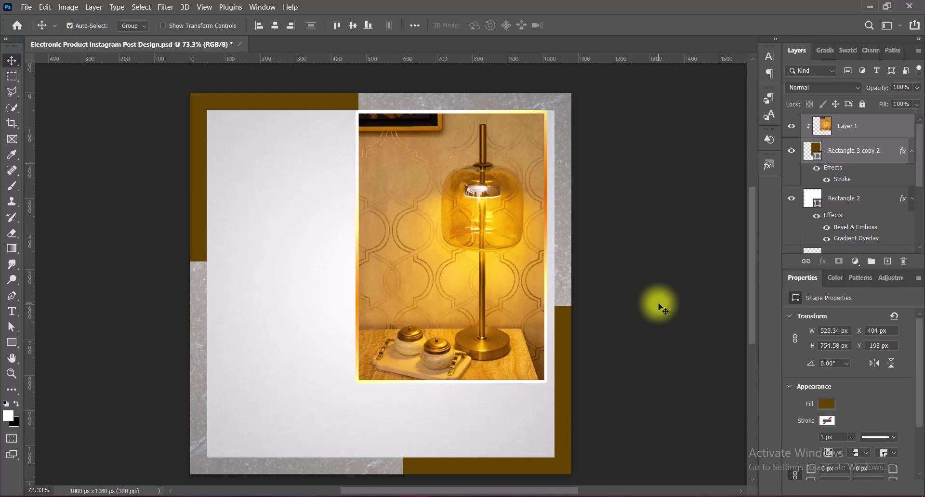
{"action": "key", "text": "Right"}
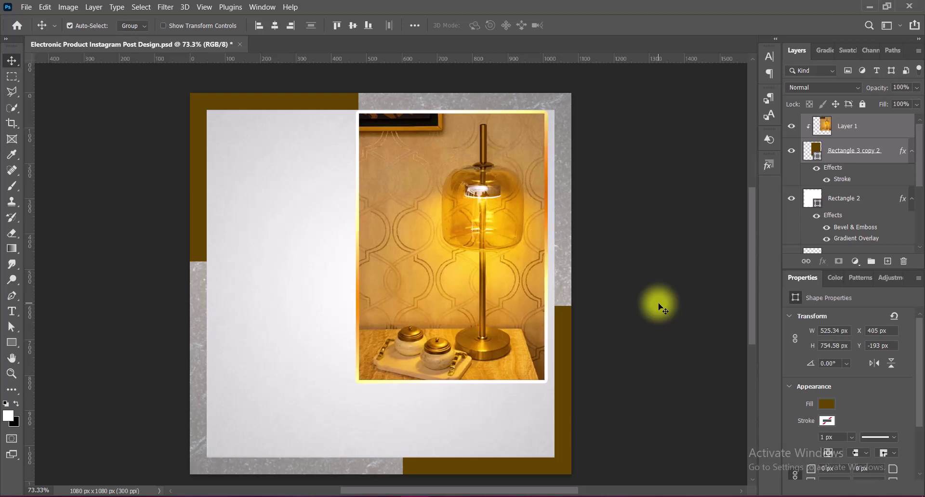
Shorten the bottom-right and top-left brown blocks into bars 270 px high
{"action": "left_click", "coordinate": [561, 351]}
{"action": "key", "text": "ctrl+t"}
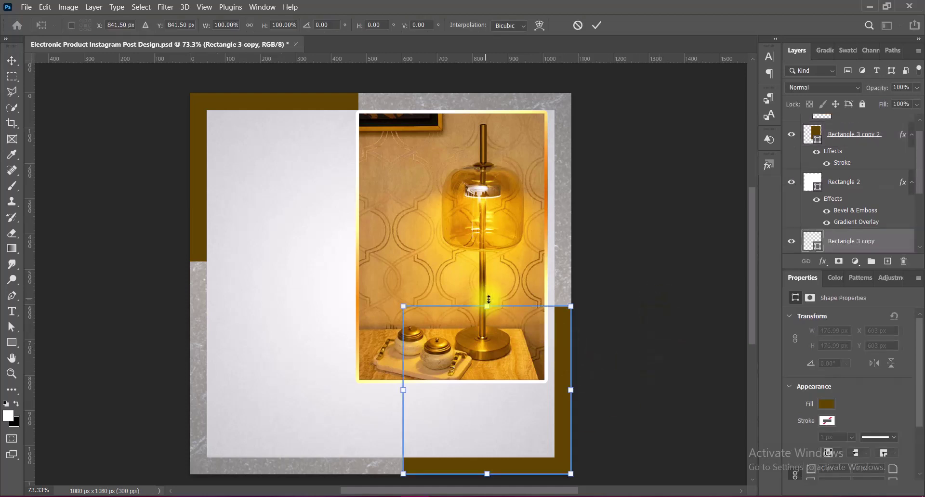
{"action": "left_click_drag", "start_coordinate": [488, 299], "coordinate": [488, 379]}
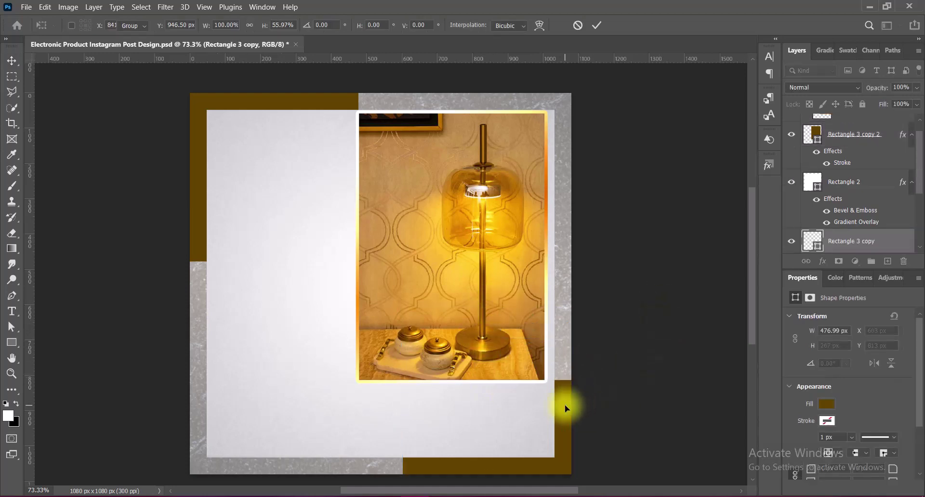
{"action": "key", "text": "Return"}
{"action": "left_click", "coordinate": [197, 236]}
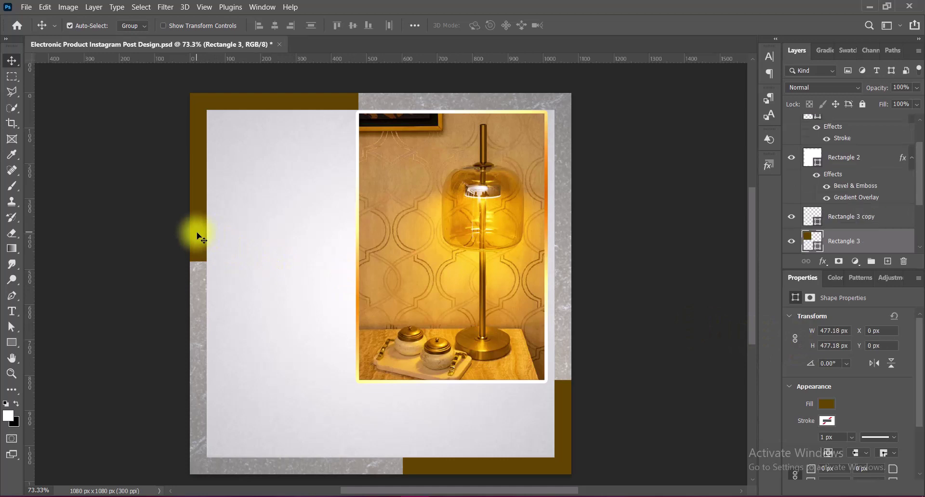
{"action": "key", "text": "ctrl+t"}
{"action": "left_click_drag", "start_coordinate": [273, 261], "coordinate": [274, 191]}
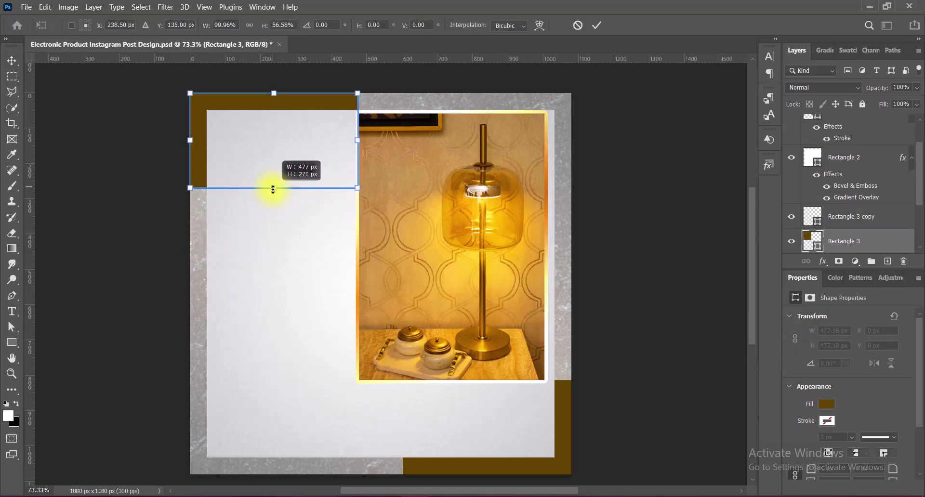
{"action": "left_click_drag", "start_coordinate": [274, 187], "coordinate": [275, 188]}
{"action": "key", "text": "Return"}
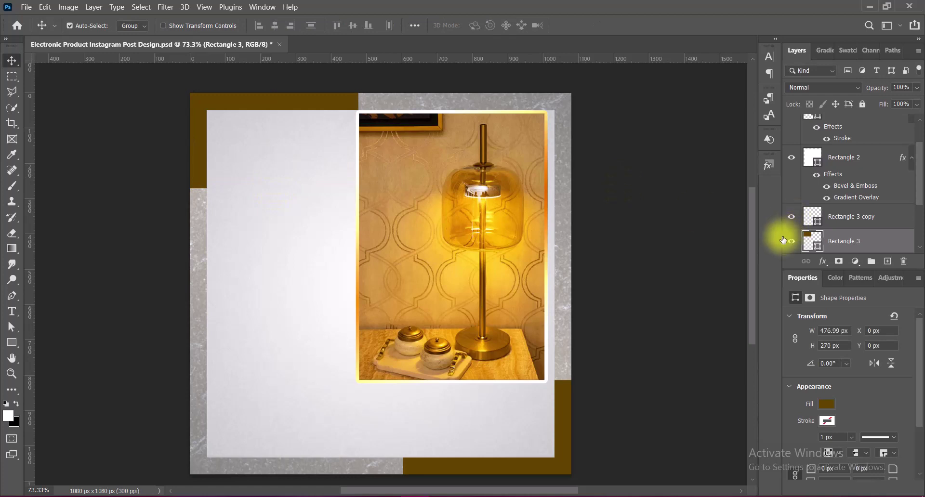
Save, then place a copy of the brown block on the left edge above the photo
{"action": "key", "text": "ctrl+s"}
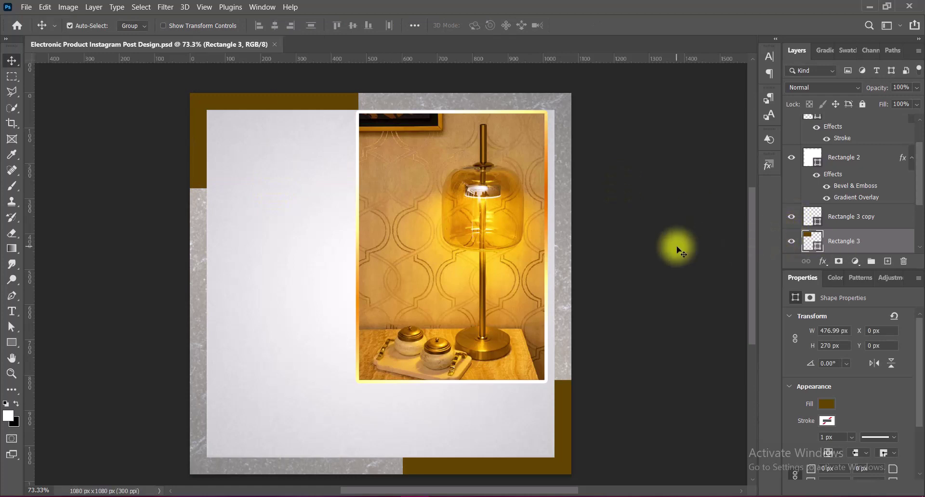
{"action": "left_click_drag", "start_coordinate": [563, 431], "coordinate": [342, 388]}
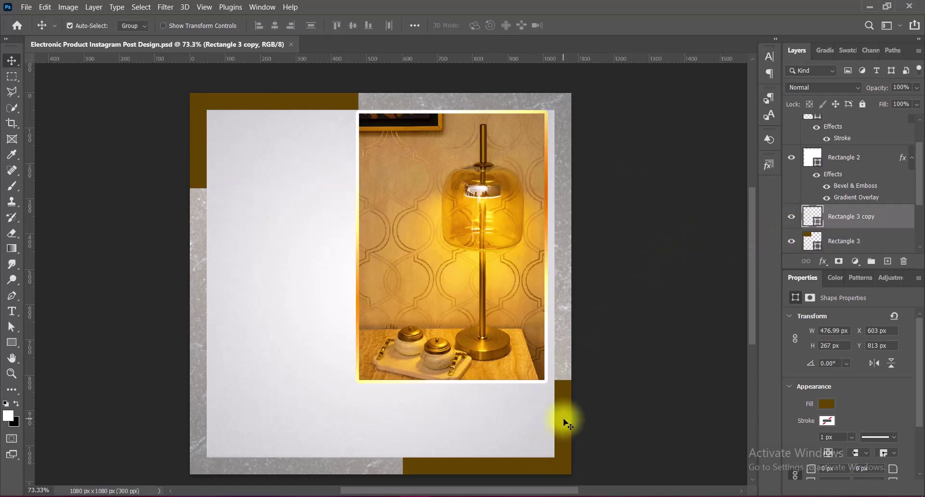
{"action": "left_click_drag", "start_coordinate": [851, 216], "coordinate": [846, 116]}
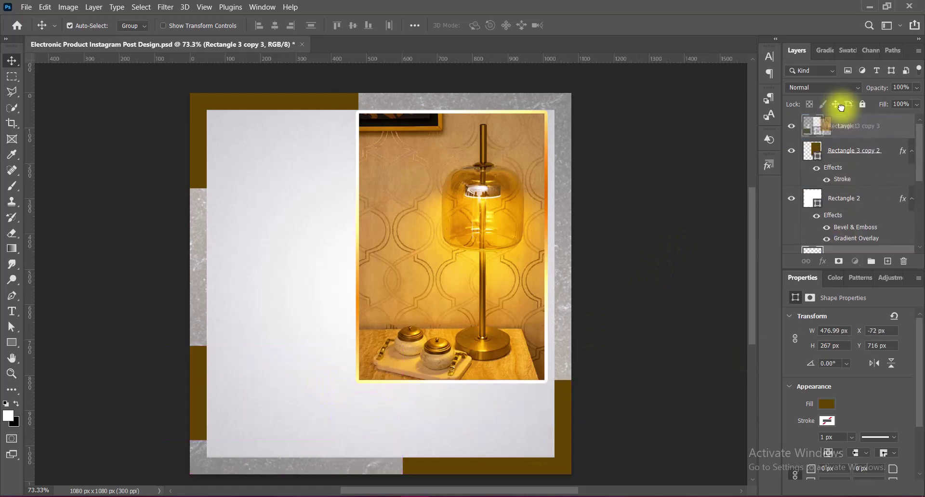
Place the brown copy over the photo's lower-left corner, convert it to a smart object, and marquee its interior
{"action": "mouse_move", "coordinate": [294, 362]}
{"action": "left_mouse_down"}
{"action": "mouse_move", "coordinate": [308, 351]}
{"action": "mouse_move", "coordinate": [354, 369]}
{"action": "mouse_move", "coordinate": [423, 368]}
{"action": "mouse_move", "coordinate": [402, 330]}
{"action": "left_mouse_up"}
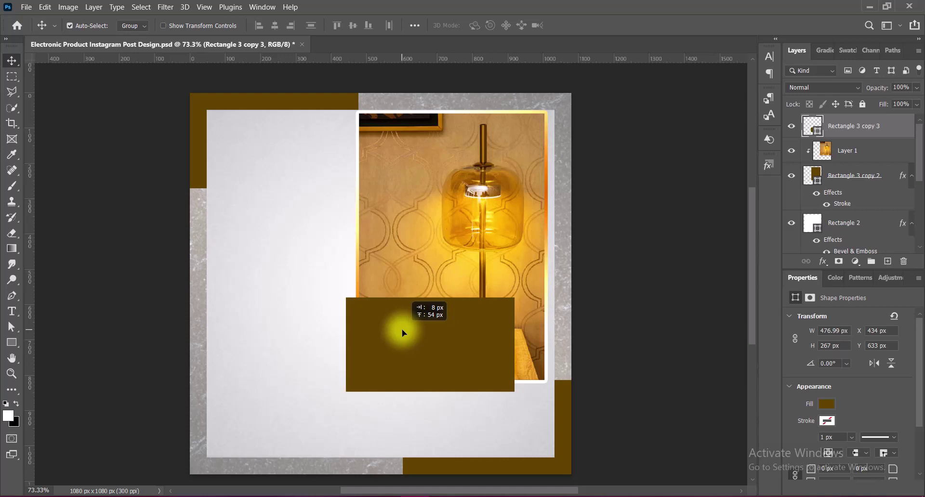
{"action": "right_click", "coordinate": [894, 128]}
{"action": "left_click", "coordinate": [806, 179]}
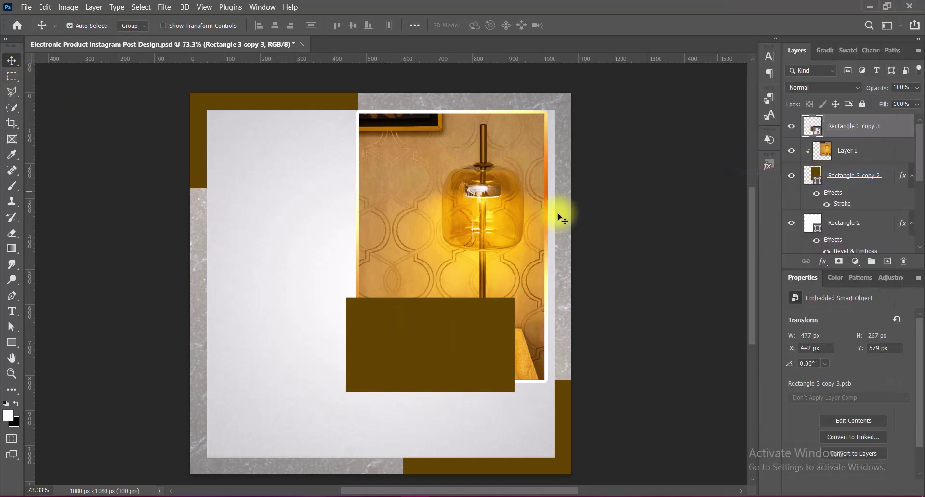
{"action": "left_click", "coordinate": [12, 76]}
{"action": "left_click_drag", "start_coordinate": [524, 288], "coordinate": [355, 381]}
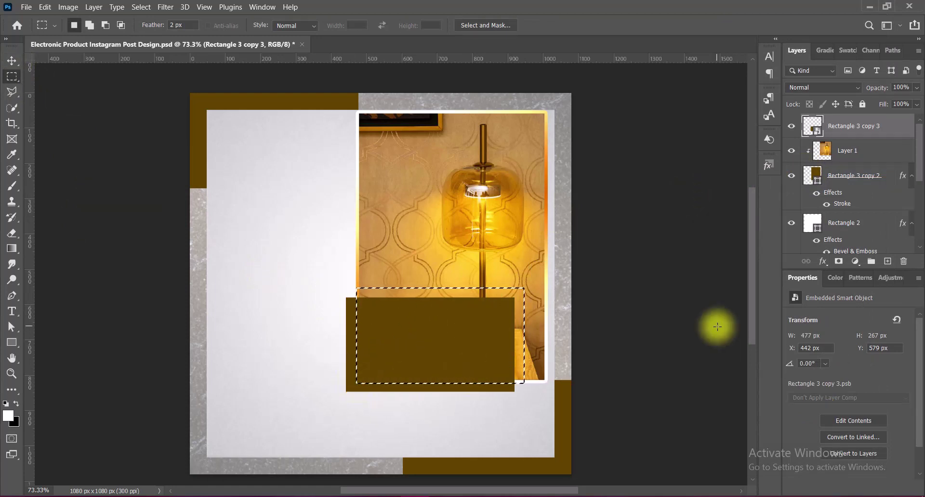
Rasterize the brown block, set Feather to 0 px, and test-delete its interior before deselecting
{"action": "key", "text": "Delete"}
{"action": "left_click", "coordinate": [433, 200]}
{"action": "right_click", "coordinate": [891, 127]}
{"action": "left_click", "coordinate": [785, 250]}
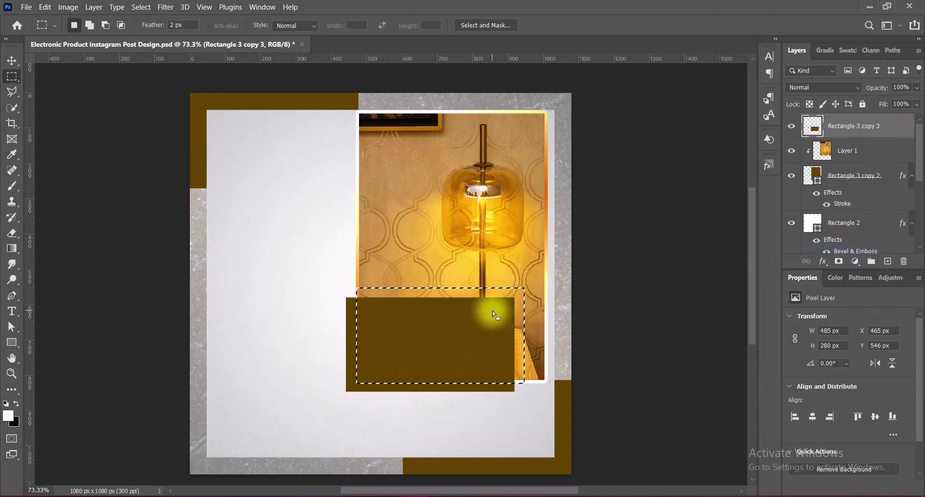
{"action": "key", "text": "Delete"}
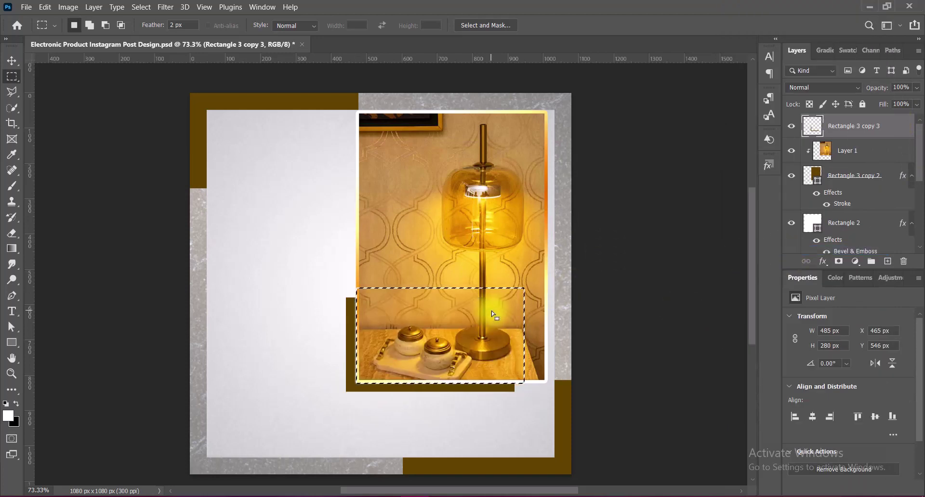
{"action": "key", "text": "ctrl+z"}
{"action": "type", "text": "0"}
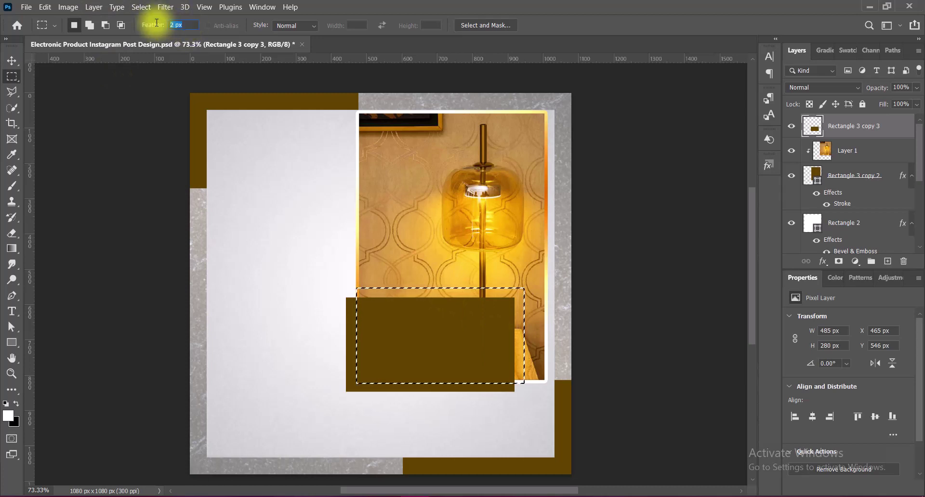
{"action": "key", "text": "Delete"}
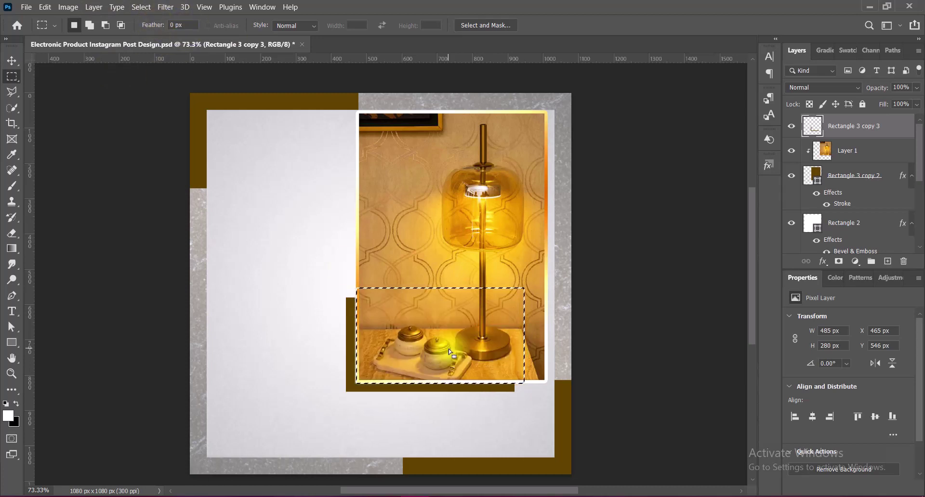
{"action": "key", "text": "ctrl+z"}
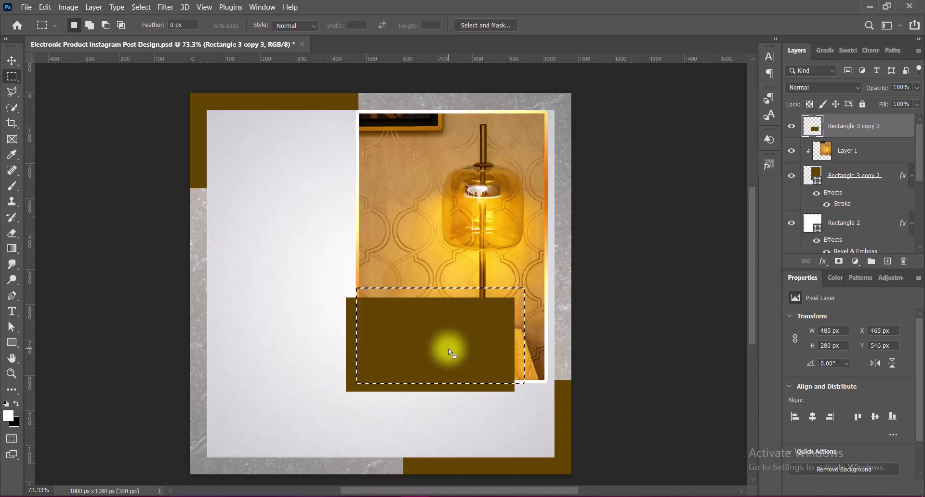
{"action": "key", "text": "ctrl+d"}
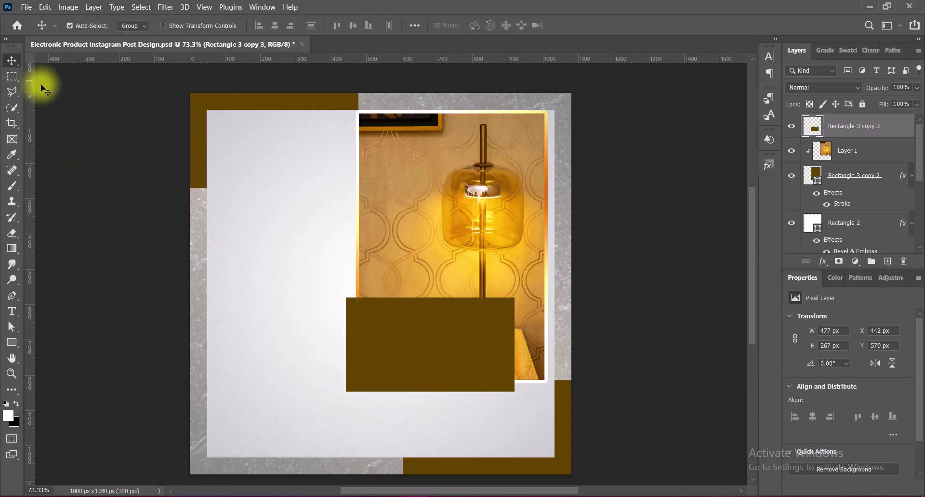
Delete a fresh inner selection of the block, leaving a thin L-shaped brown edge
{"action": "mouse_move", "coordinate": [524, 283]}
{"action": "left_mouse_down"}
{"action": "mouse_move", "coordinate": [524, 303]}
{"action": "mouse_move", "coordinate": [361, 368]}
{"action": "mouse_move", "coordinate": [356, 384]}
{"action": "left_mouse_up"}
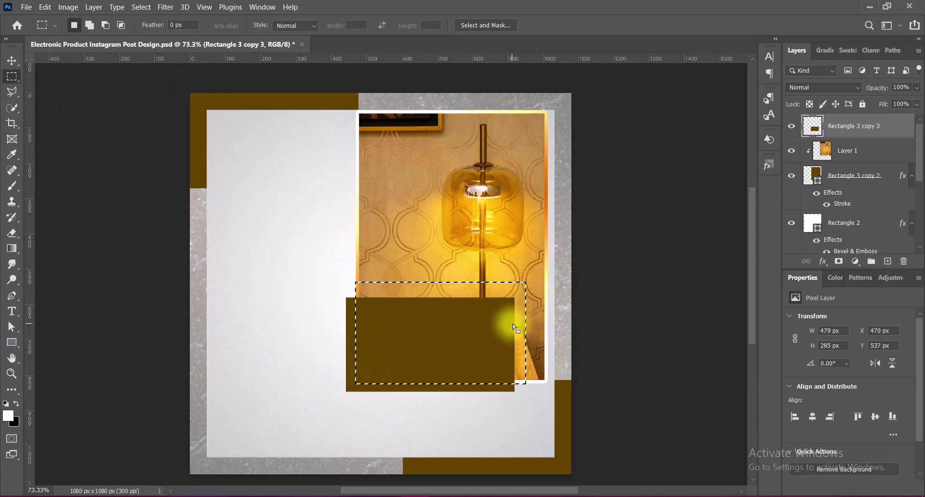
{"action": "key", "text": "Delete"}
{"action": "left_click", "coordinate": [12, 61]}
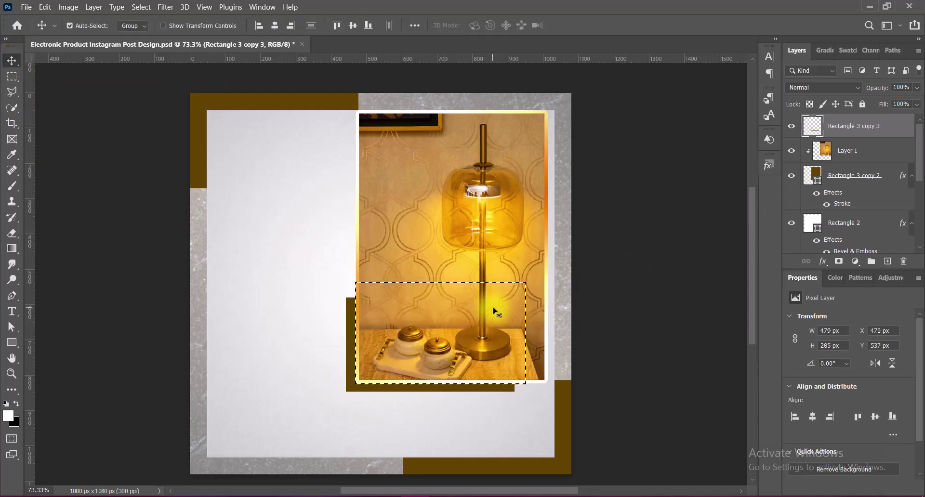
{"action": "key", "text": "ctrl+d"}
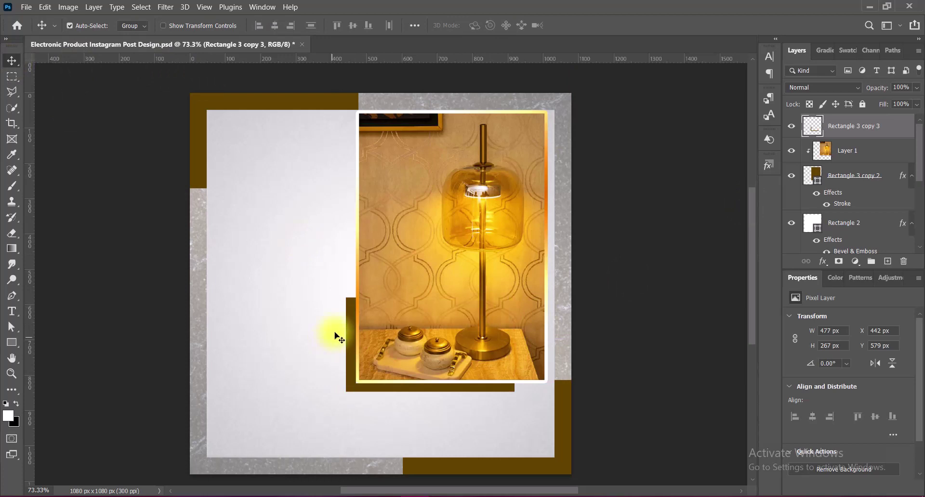
Move the brown L shape down-left and shrink it toward the photo's corner
{"action": "left_click_drag", "start_coordinate": [350, 332], "coordinate": [336, 342]}
{"action": "key", "text": "ctrl+t"}
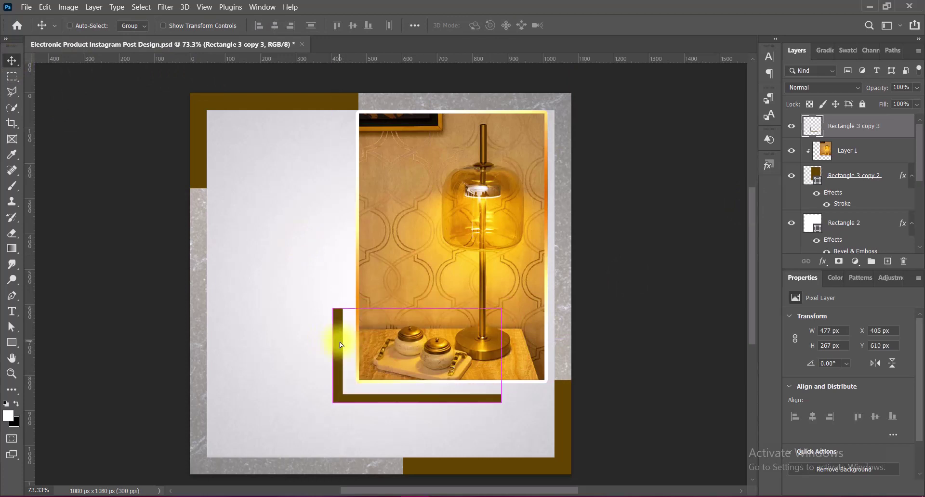
{"action": "left_click_drag", "start_coordinate": [506, 349], "coordinate": [450, 353]}
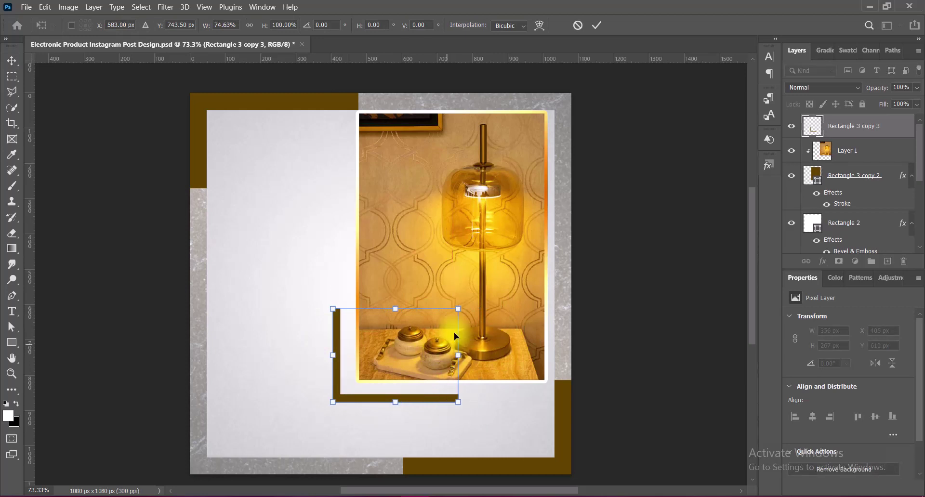
{"action": "left_click_drag", "start_coordinate": [451, 308], "coordinate": [422, 332]}
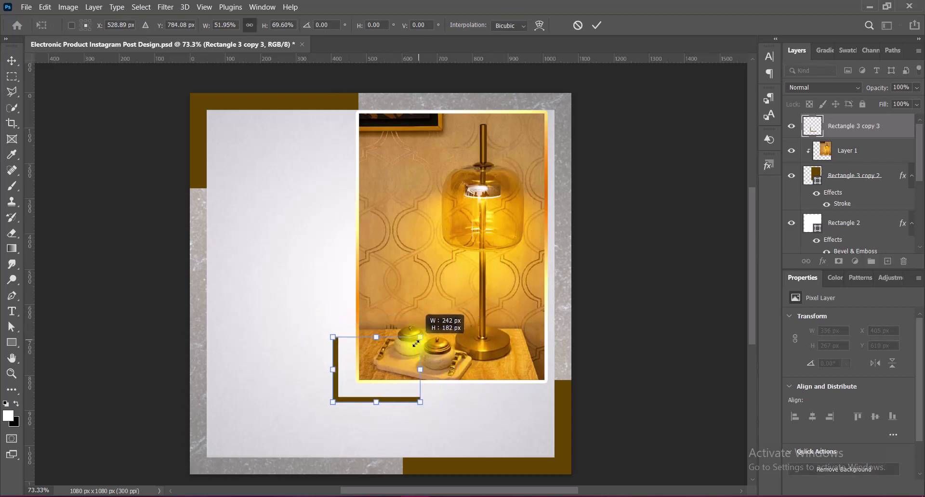
{"action": "left_click", "coordinate": [596, 25]}
Reposition and slightly shorten the L-bracket to 234 x 179 px at X 423, Y 693
{"action": "left_click_drag", "start_coordinate": [345, 400], "coordinate": [348, 401]}
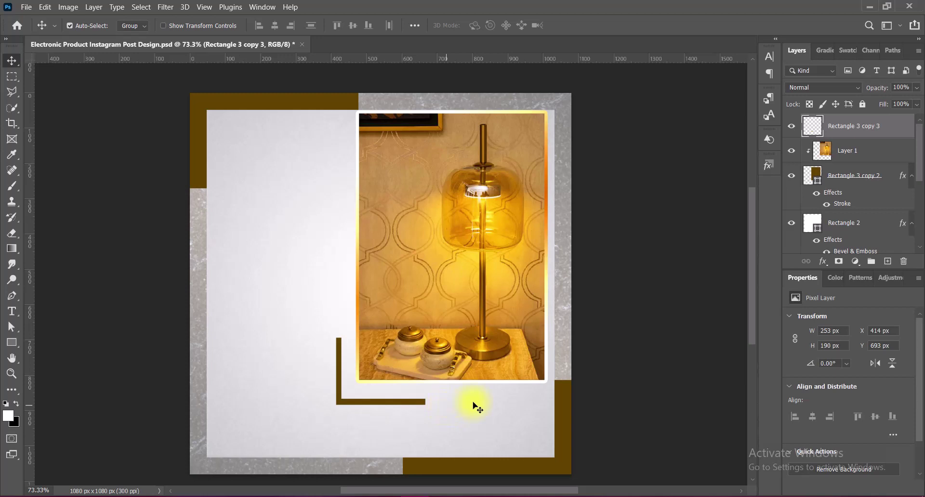
{"action": "key", "text": "ctrl+t"}
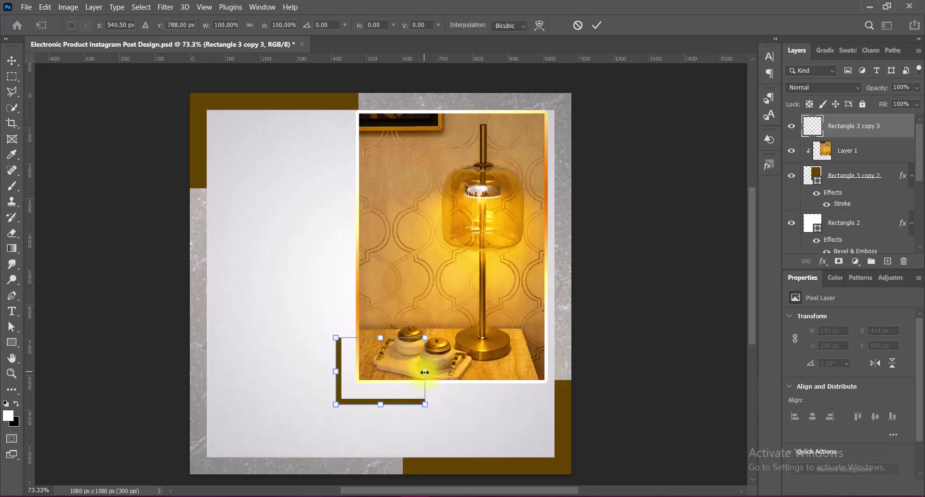
{"action": "left_click_drag", "start_coordinate": [376, 405], "coordinate": [375, 402]}
{"action": "key", "text": "Return"}
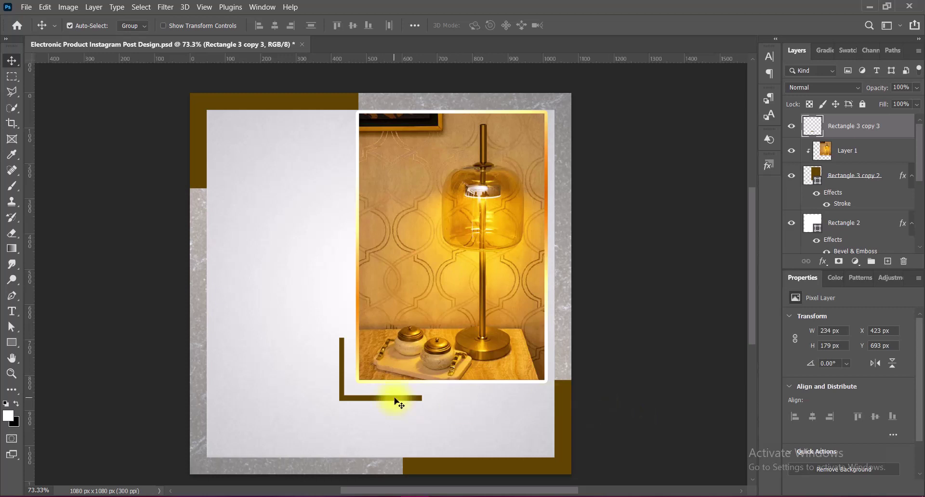
Turn on a Color Overlay for the bracket layer and sample an orange tone from the lamp photo
{"action": "double_click", "coordinate": [813, 133]}
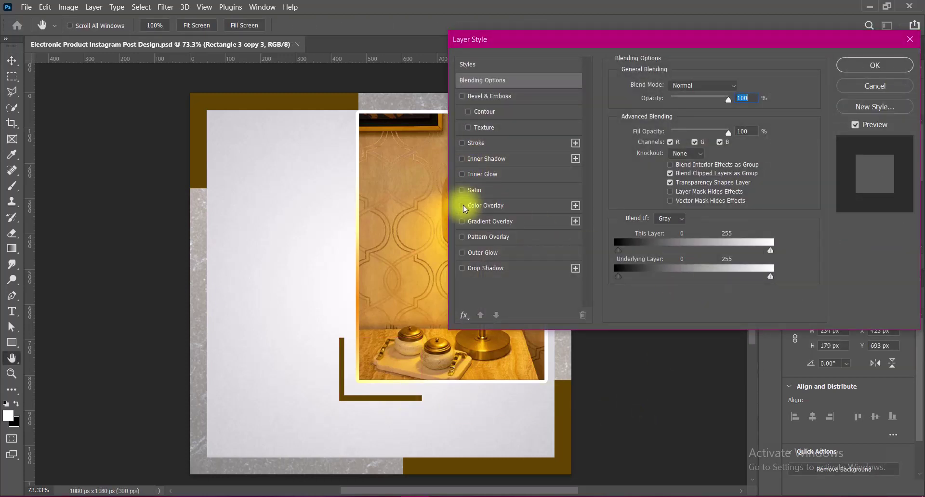
{"action": "left_click", "coordinate": [486, 206]}
{"action": "left_click", "coordinate": [739, 87]}
{"action": "left_click", "coordinate": [498, 351]}
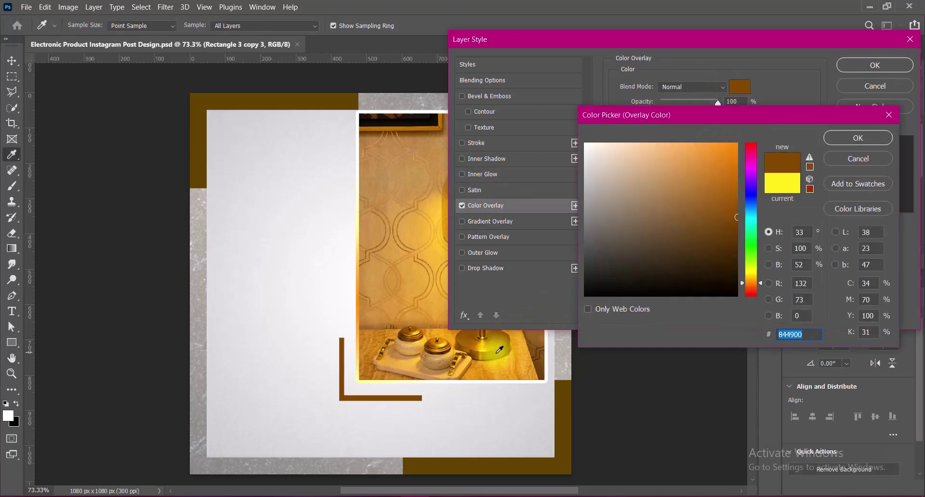
{"action": "left_click", "coordinate": [407, 356]}
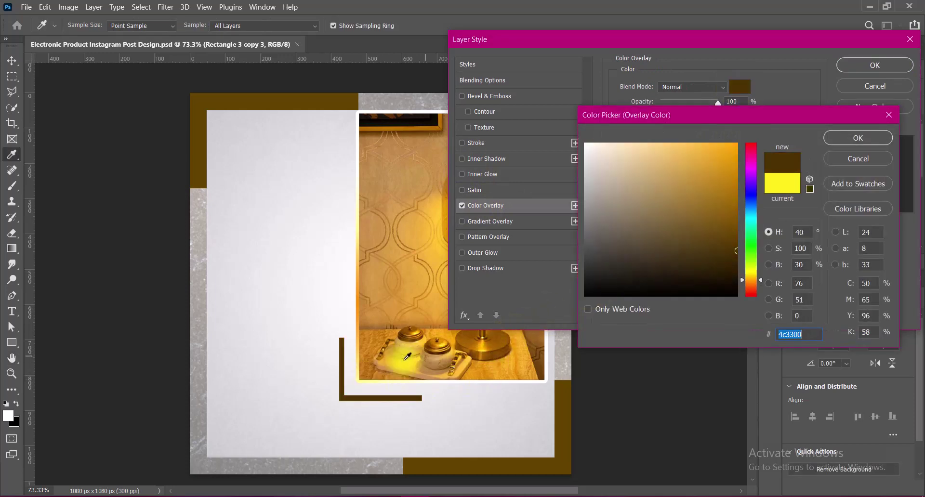
{"action": "left_click", "coordinate": [377, 367]}
{"action": "left_click", "coordinate": [373, 367]}
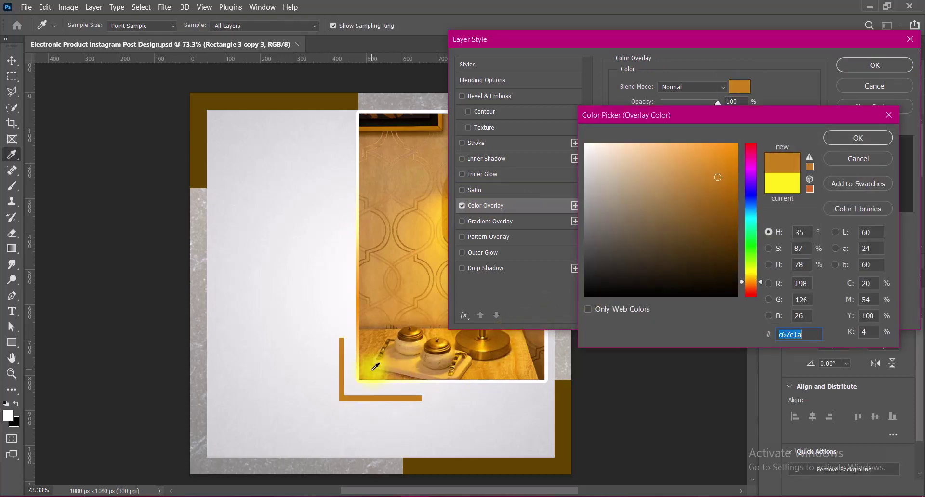
{"action": "left_click", "coordinate": [477, 369]}
{"action": "left_click_drag", "start_coordinate": [394, 333], "coordinate": [377, 317]}
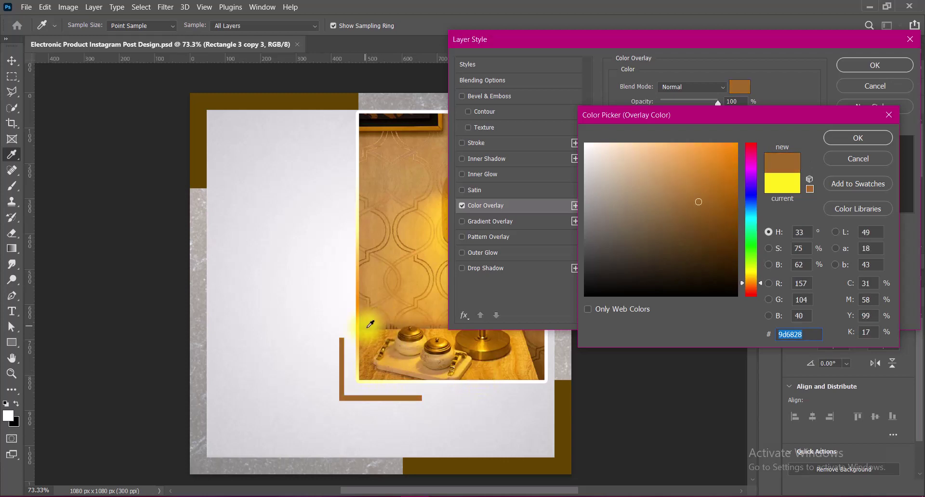
Apply the #d08e39 golden tan overlay and restore the layer opacity to 100%
{"action": "left_click", "coordinate": [861, 137]}
{"action": "left_click", "coordinate": [846, 64]}
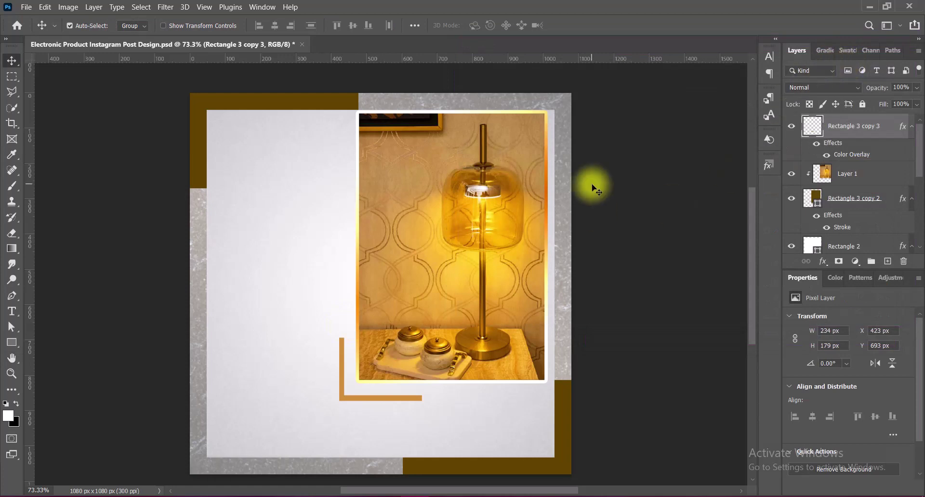
{"action": "left_click", "coordinate": [901, 87]}
{"action": "type", "text": "75"}
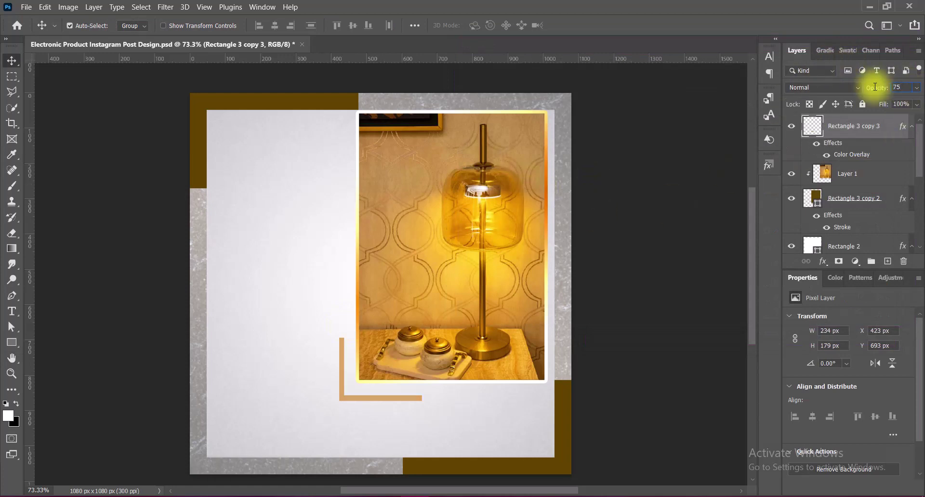
{"action": "left_click", "coordinate": [916, 87]}
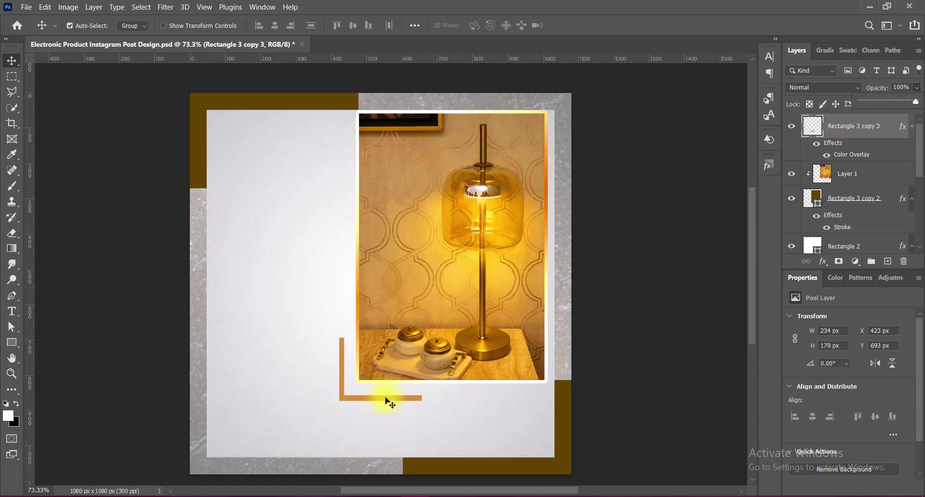
Make the bracket narrower and slightly taller, ending at 203 x 192 px
{"action": "key", "text": "ctrl+t"}
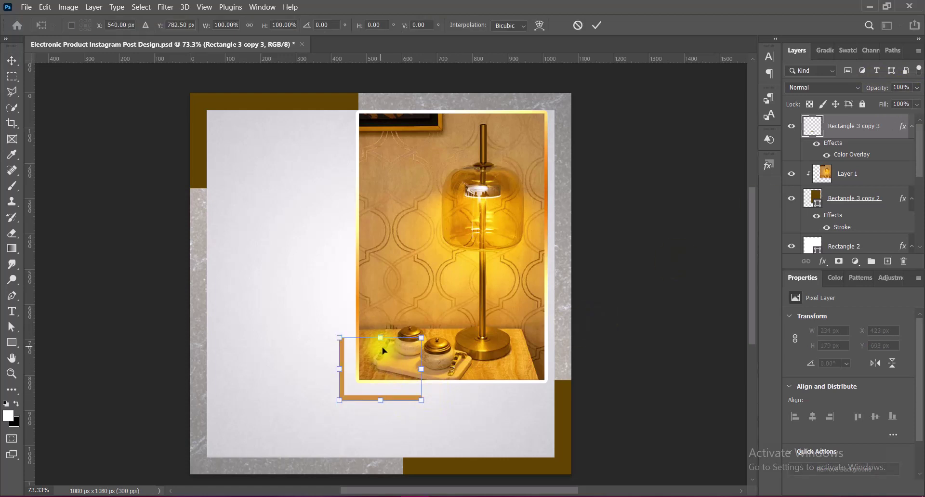
{"action": "left_click_drag", "start_coordinate": [380, 338], "coordinate": [380, 331]}
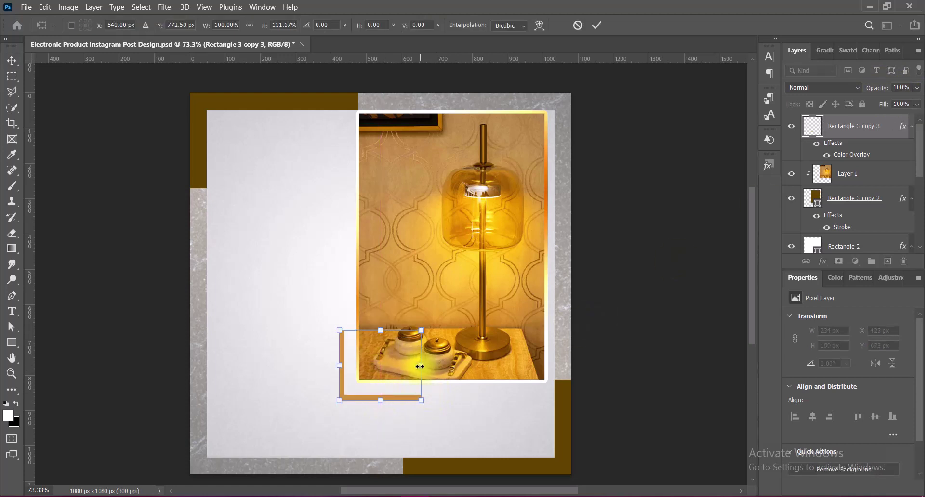
{"action": "left_click_drag", "start_coordinate": [420, 366], "coordinate": [410, 366]}
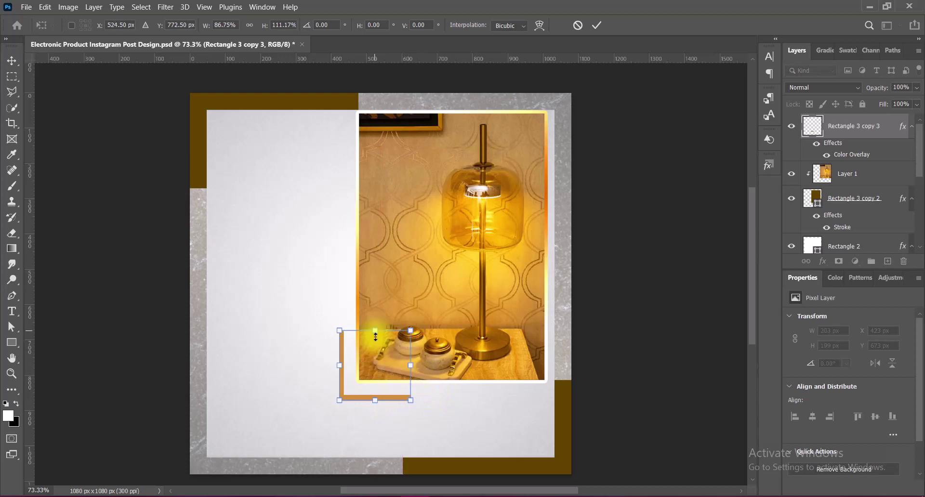
{"action": "left_click_drag", "start_coordinate": [375, 400], "coordinate": [375, 402]}
{"action": "left_click_drag", "start_coordinate": [379, 364], "coordinate": [379, 365]}
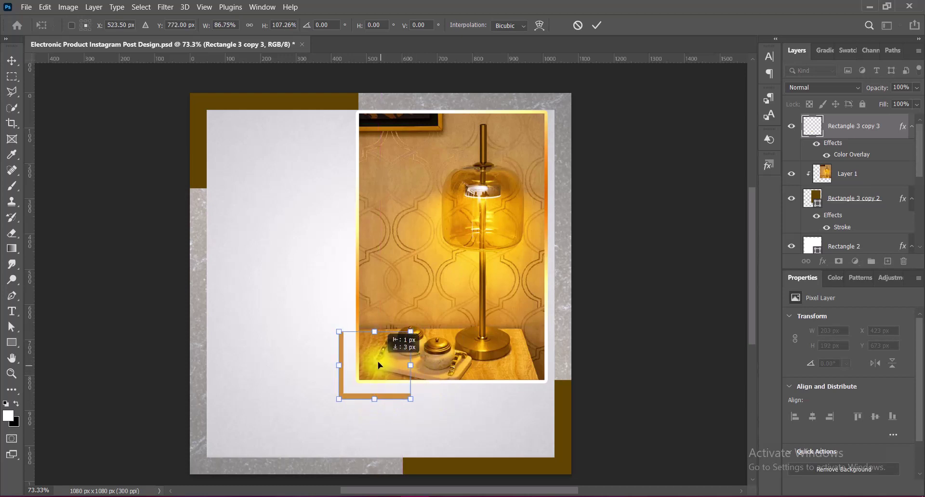
{"action": "left_click", "coordinate": [673, 376]}
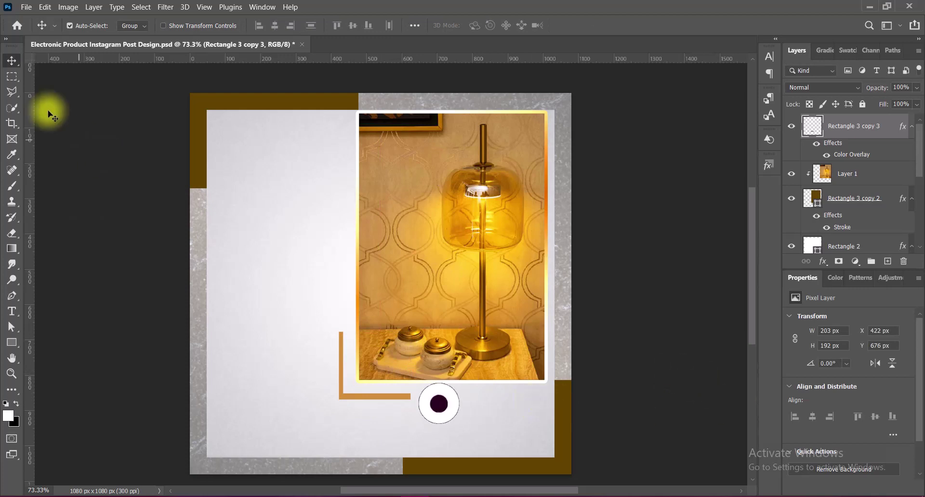
Save the document and nudge the bracket slightly up and right to X 432, Y 668
{"action": "left_click", "coordinate": [12, 76]}
{"action": "left_click_drag", "start_coordinate": [418, 385], "coordinate": [342, 394]}
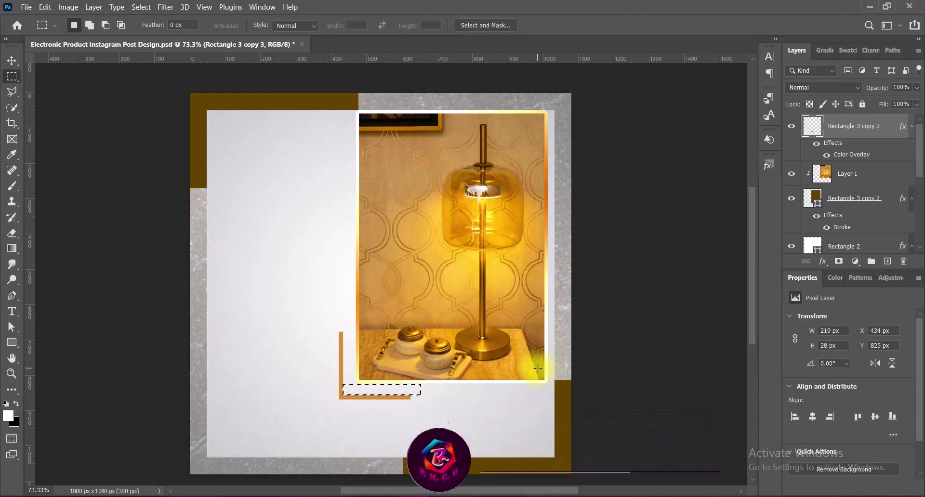
{"action": "key", "text": "ctrl+d"}
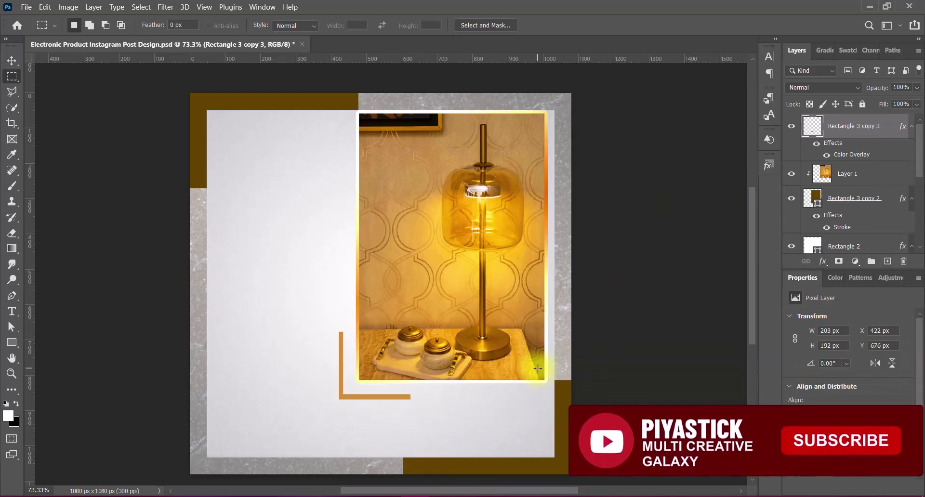
{"action": "key", "text": "ctrl+s"}
{"action": "left_click", "coordinate": [11, 62]}
{"action": "left_click", "coordinate": [456, 418]}
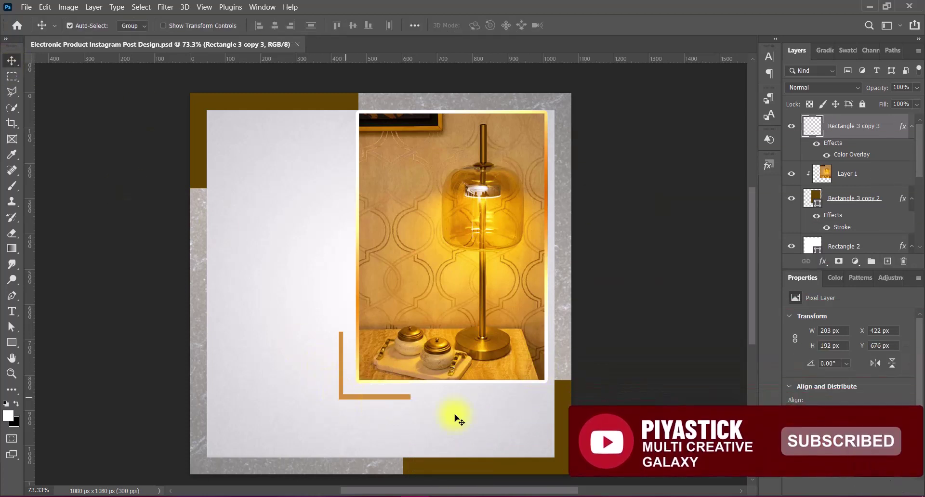
{"action": "left_click_drag", "start_coordinate": [561, 432], "coordinate": [564, 429]}
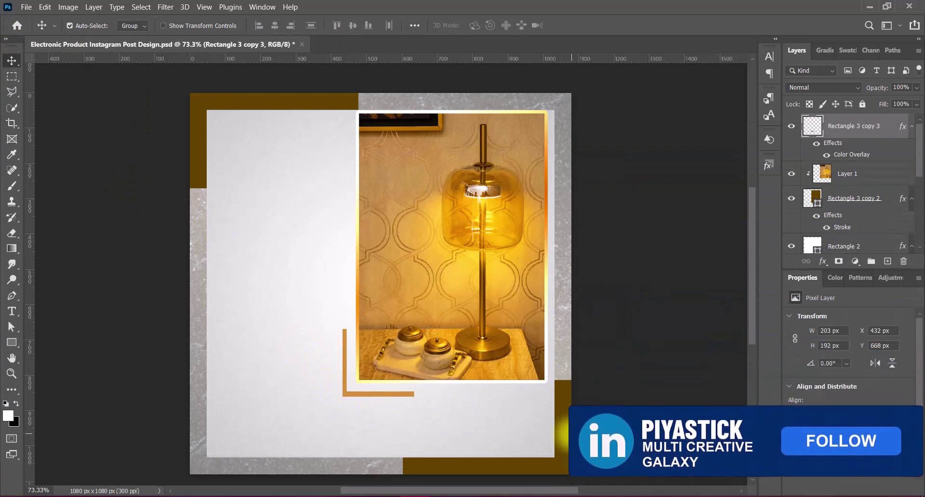
Paste the PMC GALAXY logo, move it top-left and enlarge it to about 124%
{"action": "key", "text": "ctrl+v"}
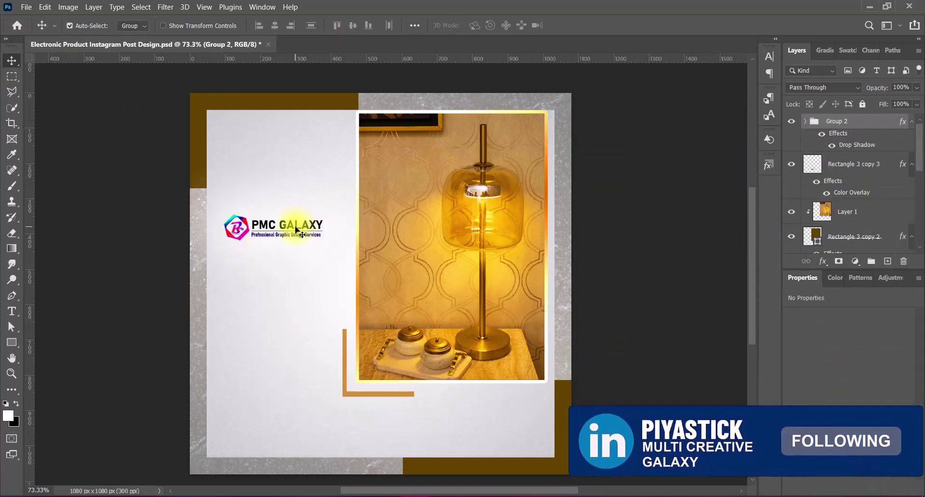
{"action": "left_click_drag", "start_coordinate": [297, 232], "coordinate": [294, 146]}
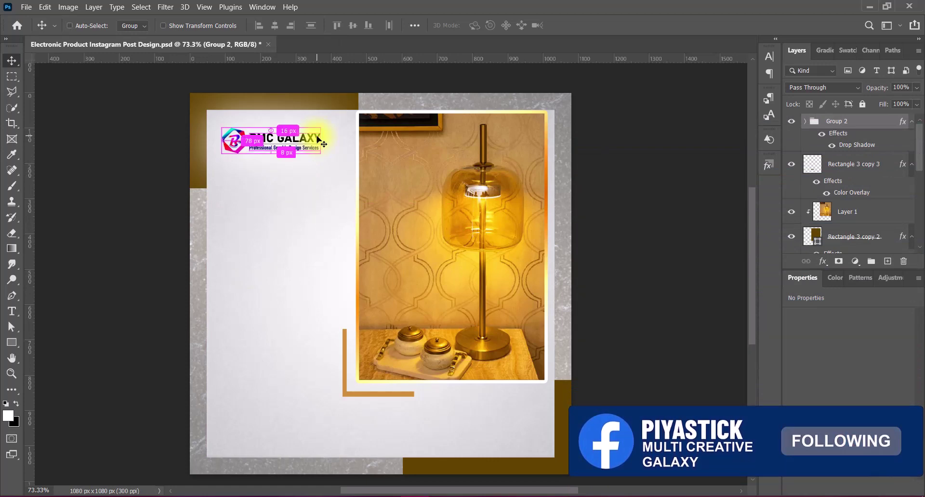
{"action": "key", "text": "ctrl+t"}
{"action": "mouse_move", "coordinate": [271, 127]}
{"action": "left_mouse_down"}
{"action": "mouse_move", "coordinate": [273, 120]}
{"action": "mouse_move", "coordinate": [304, 137]}
{"action": "left_mouse_up"}
{"action": "left_click", "coordinate": [596, 25]}
Set the logo's white drop shadow to 0 px distance, 9% spread, 180 px size
{"action": "right_click", "coordinate": [822, 121]}
{"action": "left_click", "coordinate": [792, 126]}
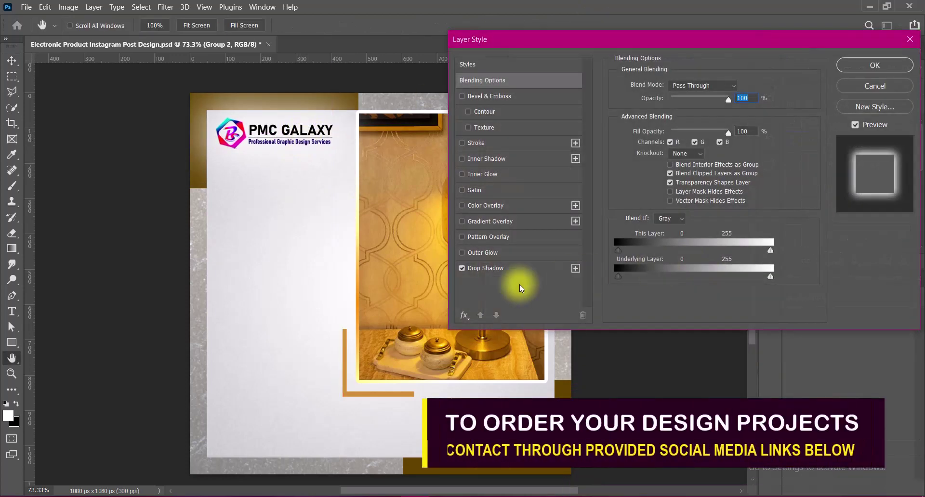
{"action": "left_click", "coordinate": [501, 270]}
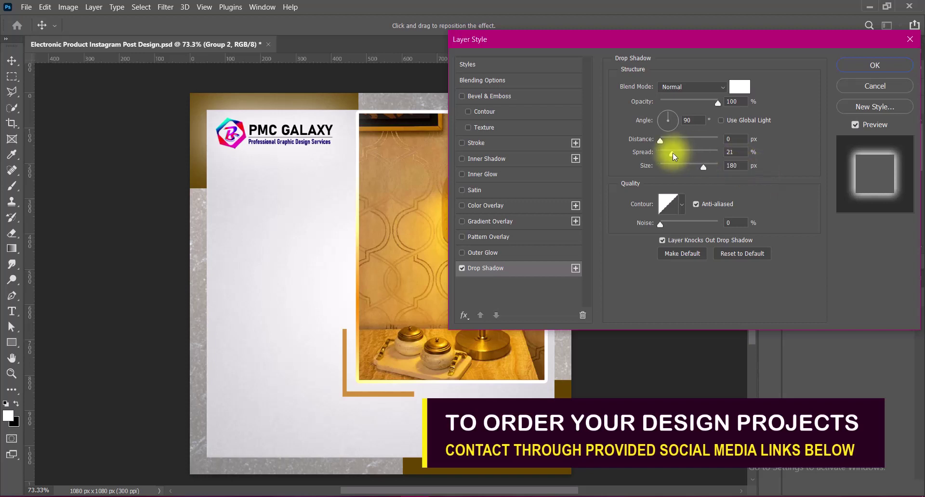
{"action": "left_click_drag", "start_coordinate": [673, 152], "coordinate": [636, 152]}
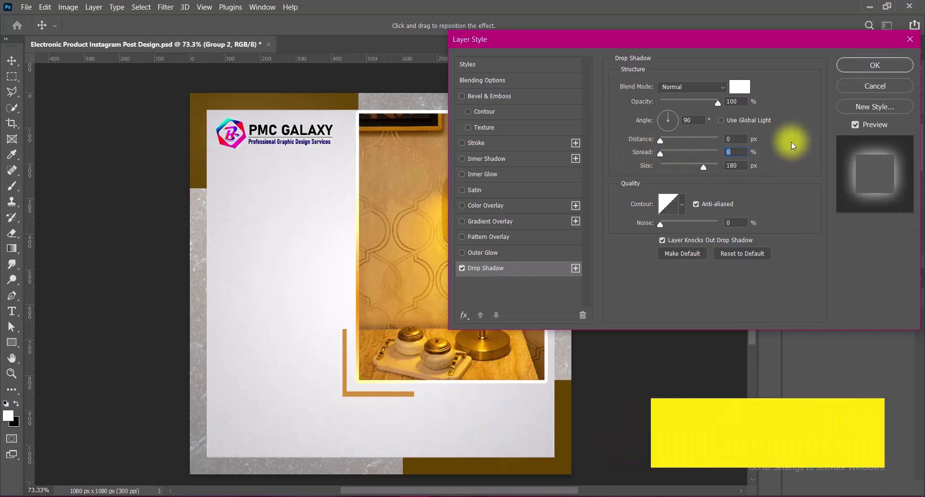
{"action": "left_click", "coordinate": [661, 153]}
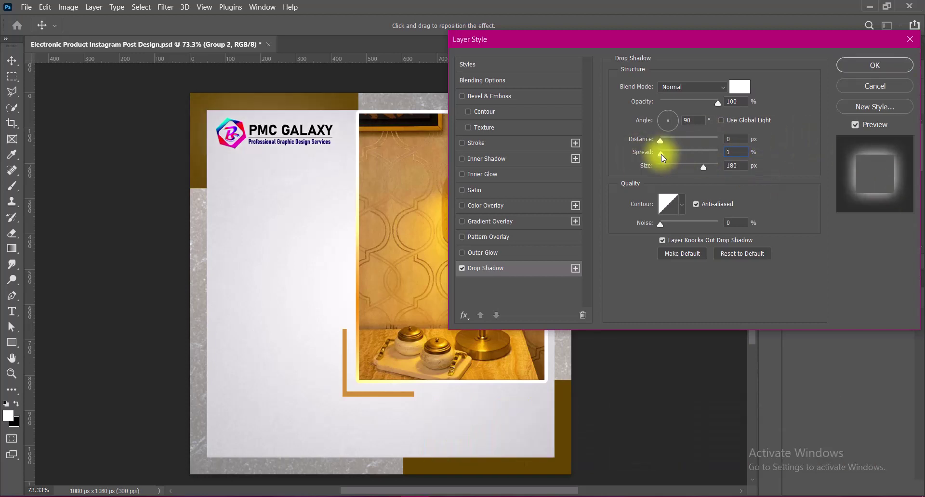
{"action": "left_click_drag", "start_coordinate": [661, 154], "coordinate": [663, 155]}
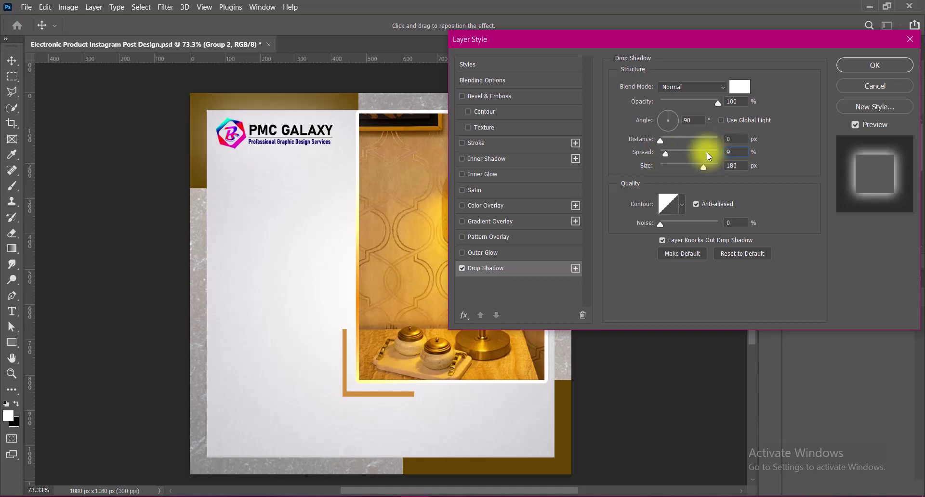
{"action": "left_click", "coordinate": [870, 64]}
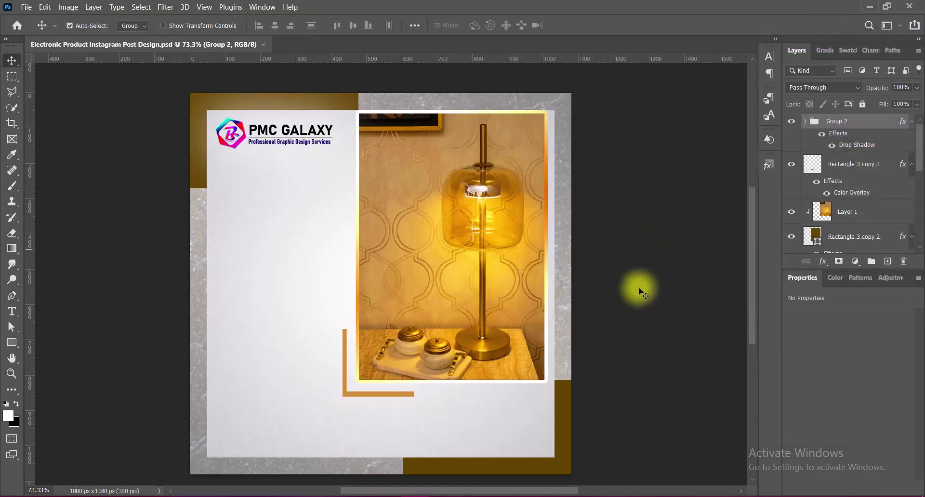
Add a new layer and start a horizontal text box left of the lamp photo
{"action": "left_click", "coordinate": [888, 261]}
{"action": "left_click", "coordinate": [11, 311]}
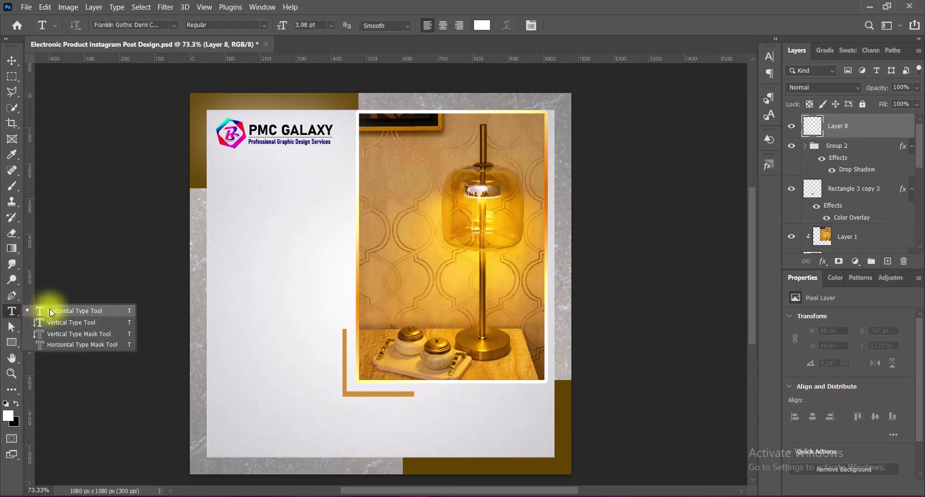
{"action": "left_click", "coordinate": [72, 310]}
{"action": "left_click", "coordinate": [482, 25]}
{"action": "left_click", "coordinate": [858, 138]}
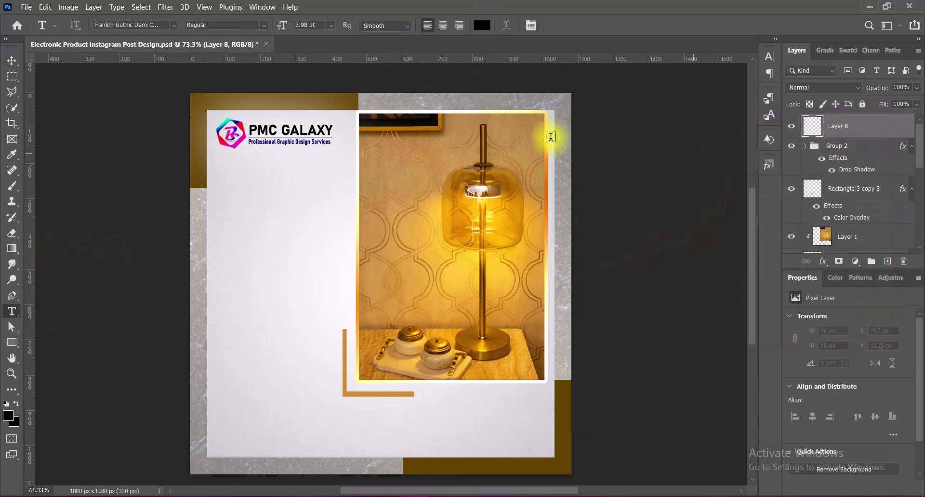
{"action": "left_click", "coordinate": [226, 201]}
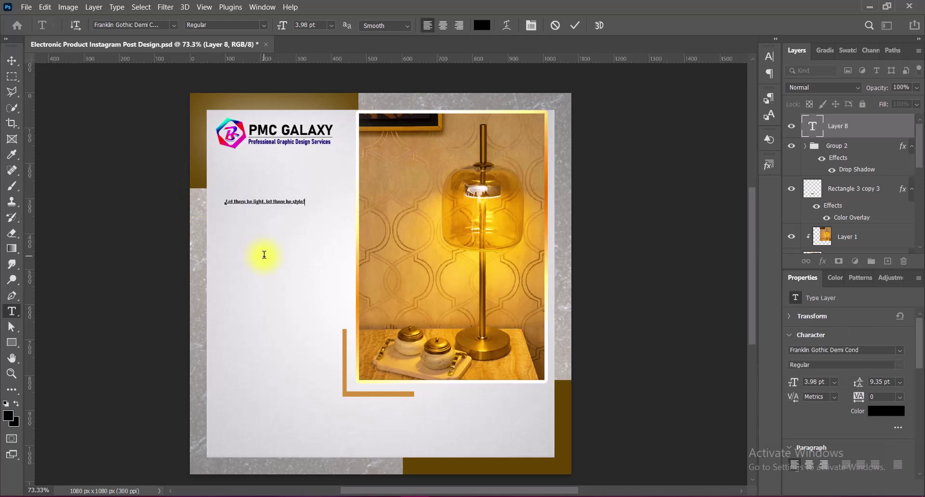
Enlarge the tagline text to 12 pt and try the Cherry Bird font
{"action": "left_click", "coordinate": [331, 25]}
{"action": "left_click", "coordinate": [313, 34]}
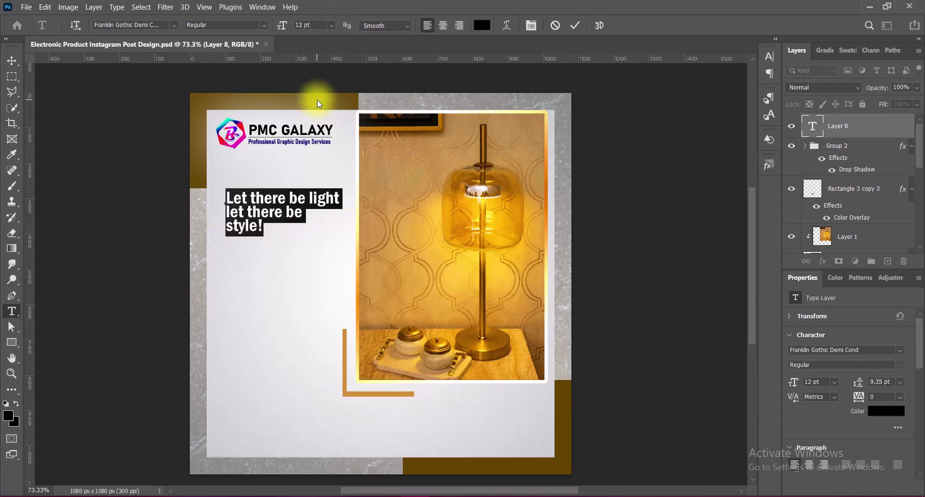
{"action": "left_click", "coordinate": [172, 24]}
{"action": "left_click", "coordinate": [263, 134]}
{"action": "left_click", "coordinate": [173, 24]}
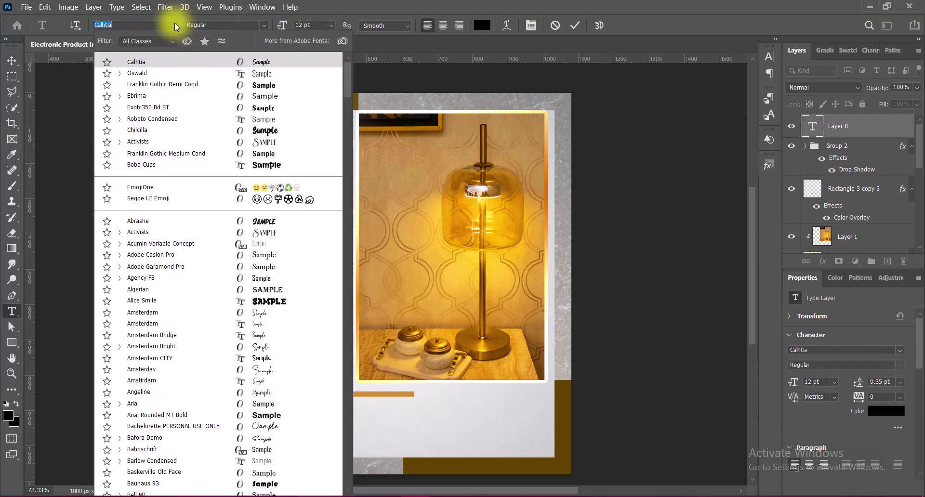
{"action": "scroll", "coordinate": [348, 106], "scroll_direction": "down", "scroll_amount": 5}
{"action": "scroll", "coordinate": [348, 106], "scroll_direction": "down", "scroll_amount": 5}
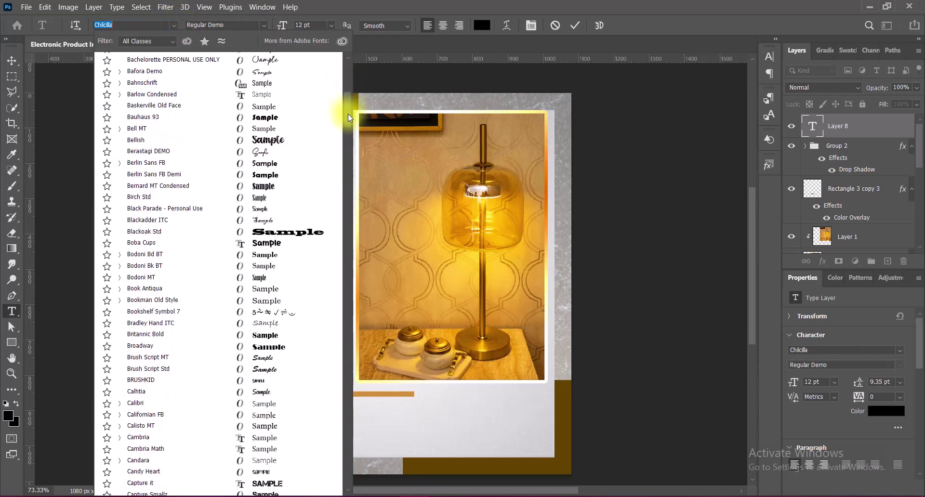
{"action": "left_click", "coordinate": [267, 333]}
Switch the tagline to Garden Party at 24 pt with Strong anti-aliasing
{"action": "left_click", "coordinate": [173, 24]}
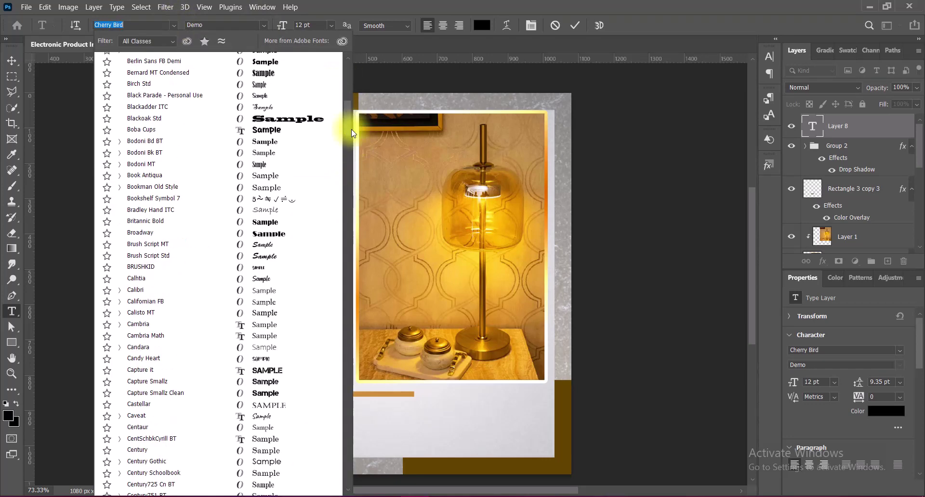
{"action": "scroll", "coordinate": [351, 129], "scroll_direction": "down", "scroll_amount": 5}
{"action": "scroll", "coordinate": [351, 144], "scroll_direction": "down", "scroll_amount": 5}
{"action": "left_click", "coordinate": [173, 28]}
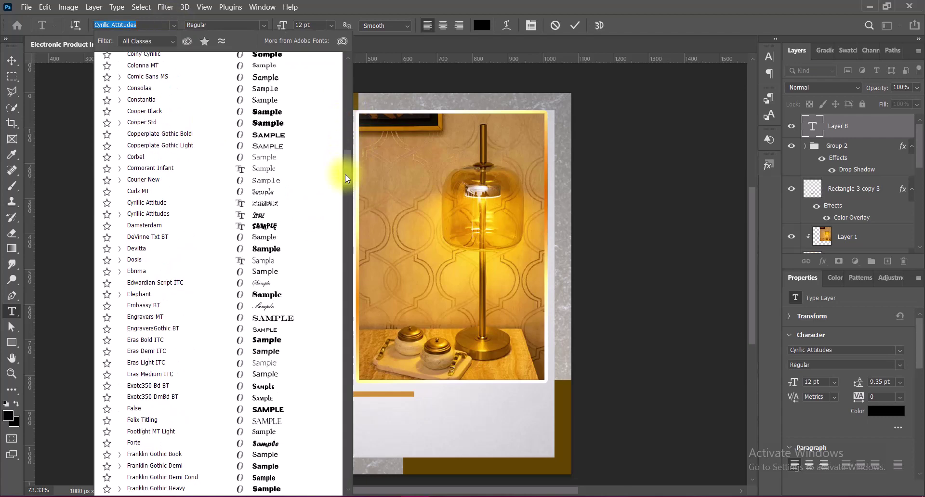
{"action": "scroll", "coordinate": [345, 174], "scroll_direction": "down", "scroll_amount": 5}
{"action": "scroll", "coordinate": [344, 189], "scroll_direction": "down", "scroll_amount": 5}
{"action": "left_click", "coordinate": [268, 319]}
{"action": "left_click", "coordinate": [385, 25]}
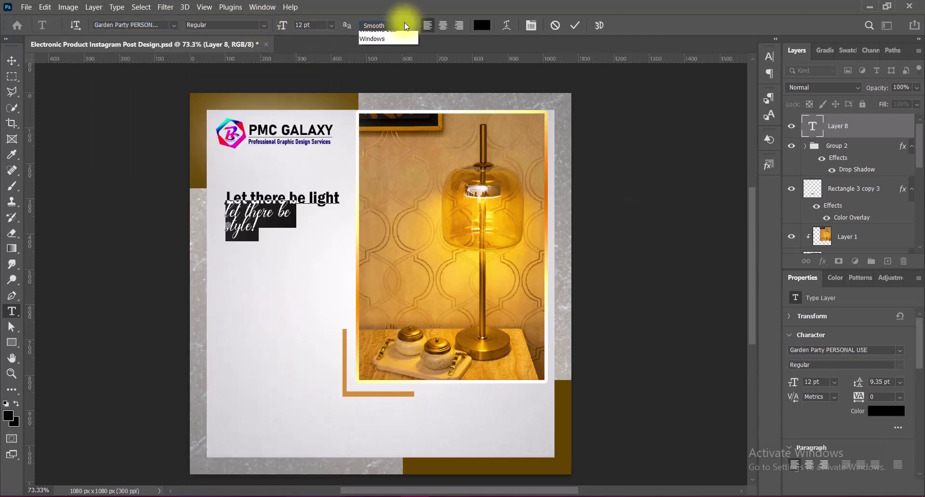
{"action": "left_click", "coordinate": [381, 67]}
{"action": "left_click", "coordinate": [331, 25]}
{"action": "left_click", "coordinate": [311, 117]}
Set 'Let there be light' to Calhtia 18 pt and 'let there be style!' to 30 pt
{"action": "left_click", "coordinate": [769, 57]}
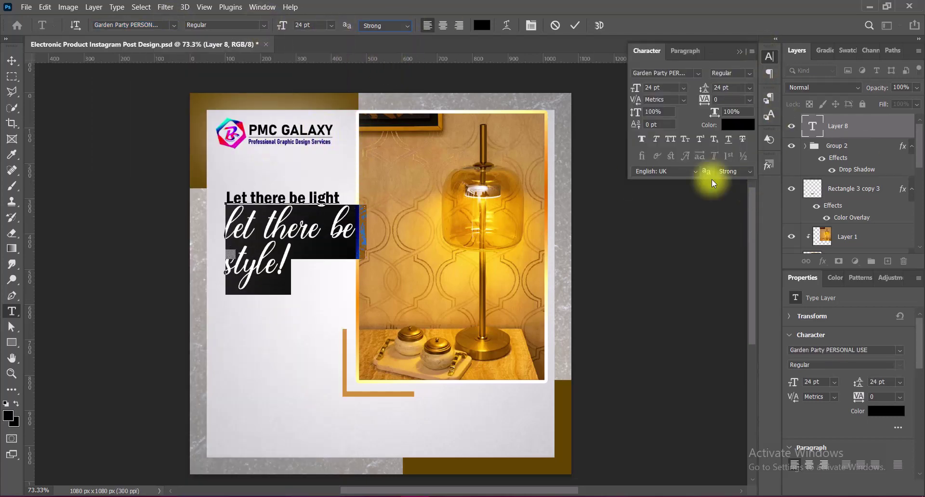
{"action": "left_click_drag", "start_coordinate": [227, 198], "coordinate": [357, 198]}
{"action": "left_click", "coordinate": [173, 26]}
{"action": "left_click", "coordinate": [262, 121]}
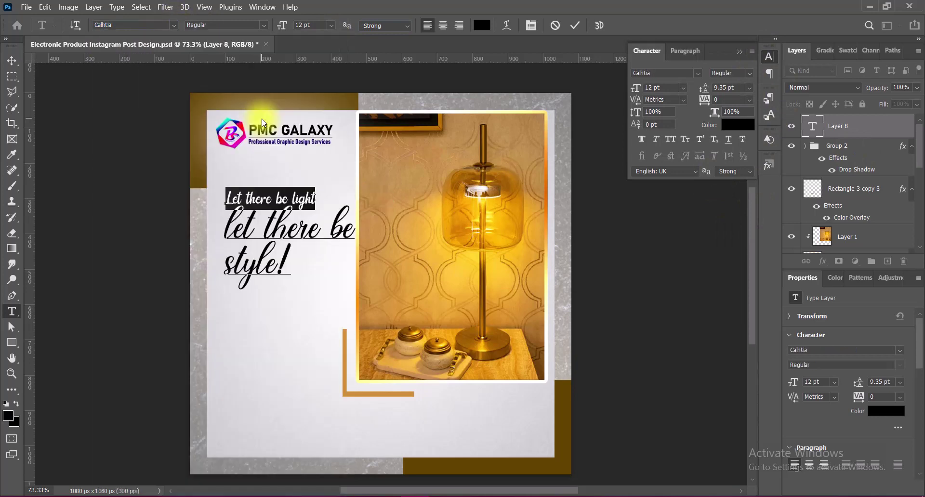
{"action": "left_click", "coordinate": [331, 25]}
{"action": "left_click", "coordinate": [313, 99]}
{"action": "left_click_drag", "start_coordinate": [227, 222], "coordinate": [359, 294]}
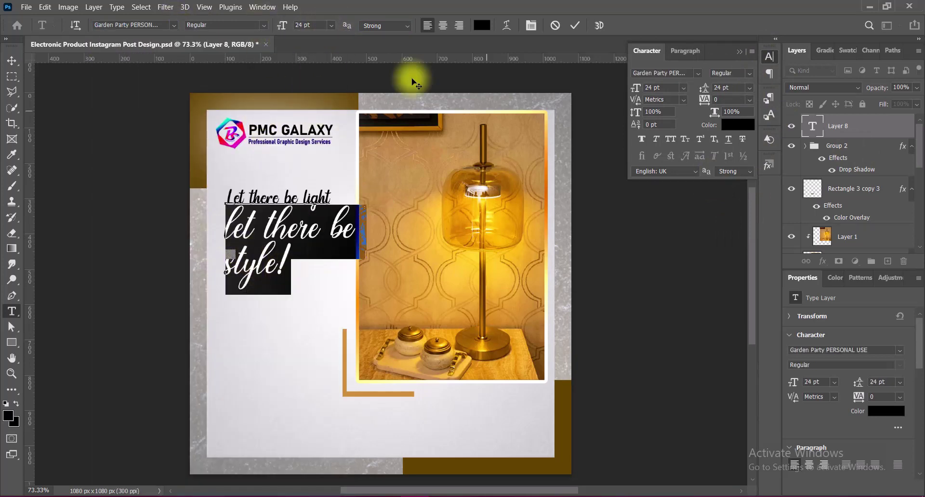
{"action": "left_click", "coordinate": [331, 25]}
{"action": "left_click", "coordinate": [313, 140]}
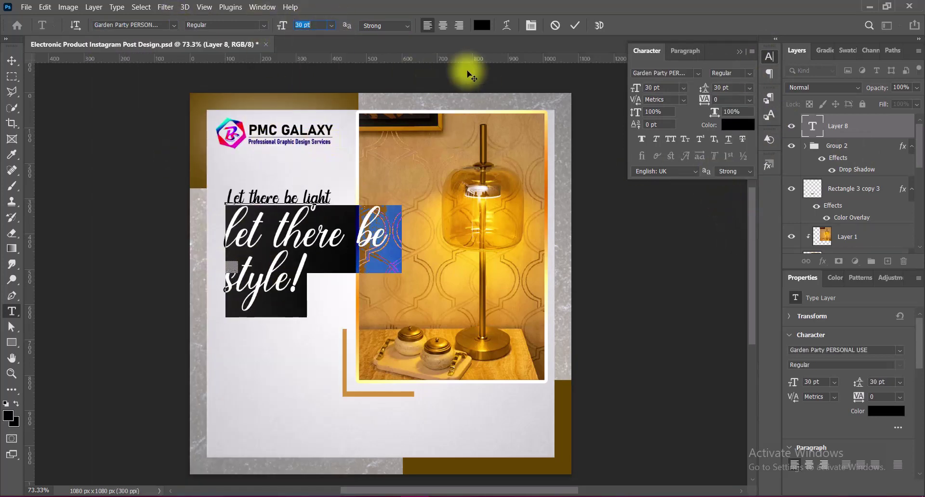
{"action": "left_click", "coordinate": [331, 25]}
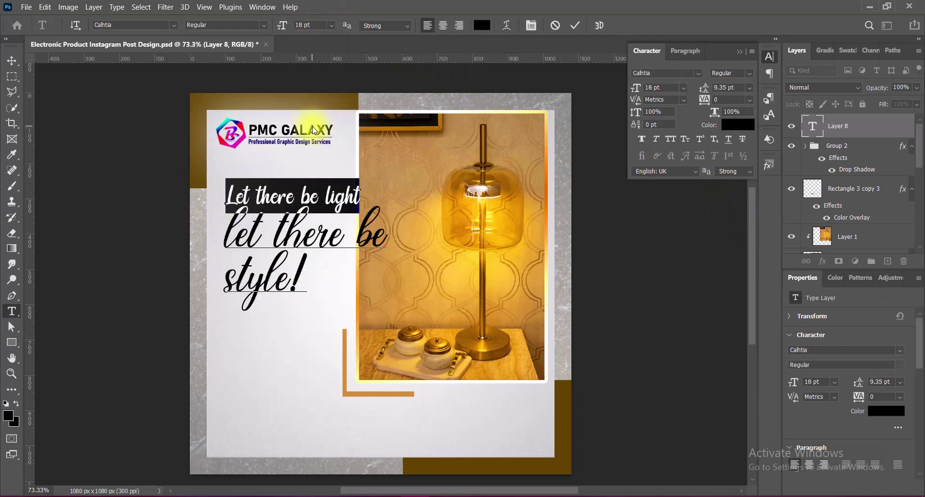
{"action": "left_click", "coordinate": [312, 126]}
{"action": "key", "text": "ctrl+Return"}
Scale the tagline block to about 82% and adjust its line spacing
{"action": "key", "text": "ctrl+t"}
{"action": "left_click_drag", "start_coordinate": [380, 251], "coordinate": [351, 245]}
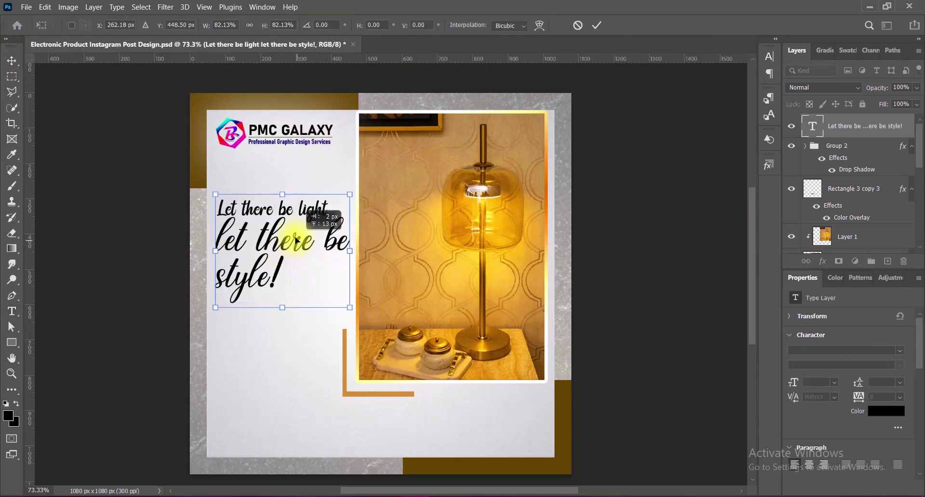
{"action": "key", "text": "Return"}
{"action": "left_click_drag", "start_coordinate": [213, 219], "coordinate": [346, 231]}
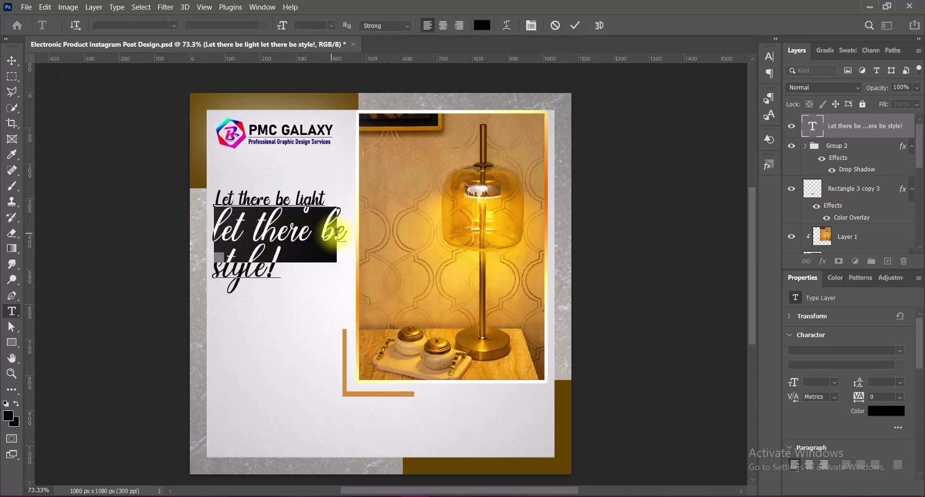
{"action": "left_click", "coordinate": [770, 56]}
{"action": "left_click", "coordinate": [749, 87]}
{"action": "left_click", "coordinate": [726, 197]}
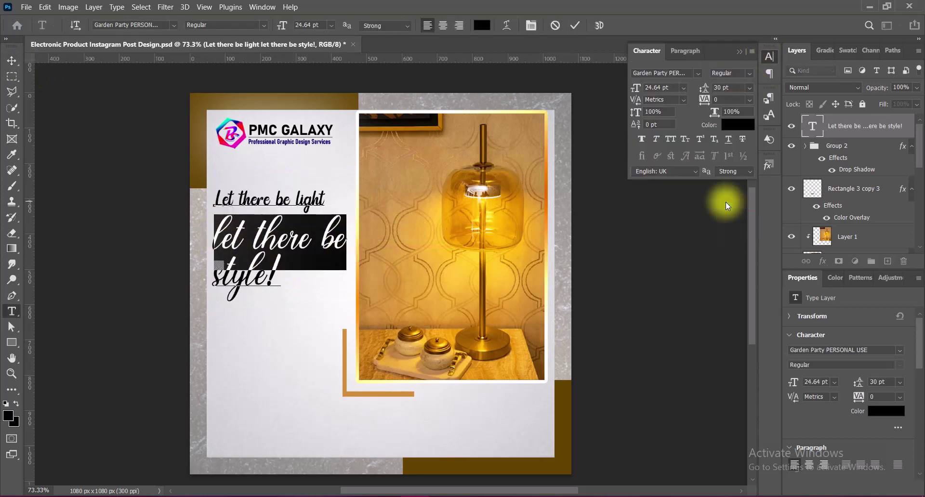
{"action": "left_click", "coordinate": [575, 25]}
{"action": "key", "text": "v"}
Reopen the tagline text for further editing
{"action": "double_click", "coordinate": [332, 219]}
{"action": "left_click", "coordinate": [385, 25]}
{"action": "left_click", "coordinate": [575, 25]}
{"action": "key", "text": "v"}
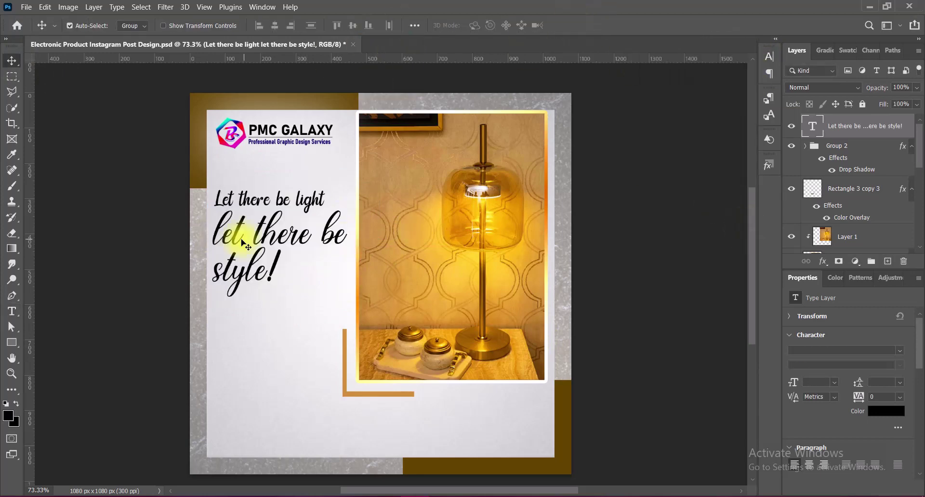
{"action": "double_click", "coordinate": [216, 227]}
Colour the tagline with a brown sampled from the gold frame
{"action": "left_click", "coordinate": [482, 25]}
{"action": "left_click", "coordinate": [488, 346]}
{"action": "left_click", "coordinate": [345, 340]}
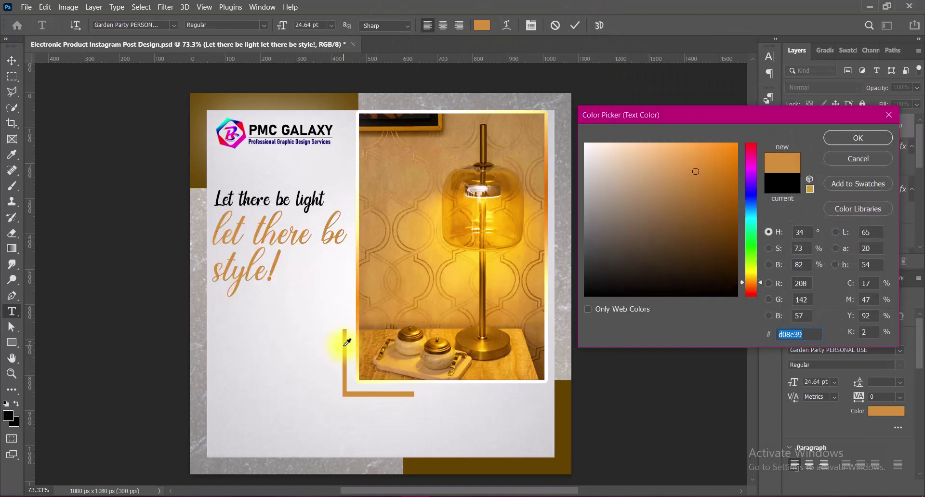
{"action": "left_click", "coordinate": [487, 291]}
{"action": "left_click", "coordinate": [858, 138]}
Give 'Let there be light' a darker brown sampled from the photo
{"action": "left_click_drag", "start_coordinate": [214, 199], "coordinate": [326, 199]}
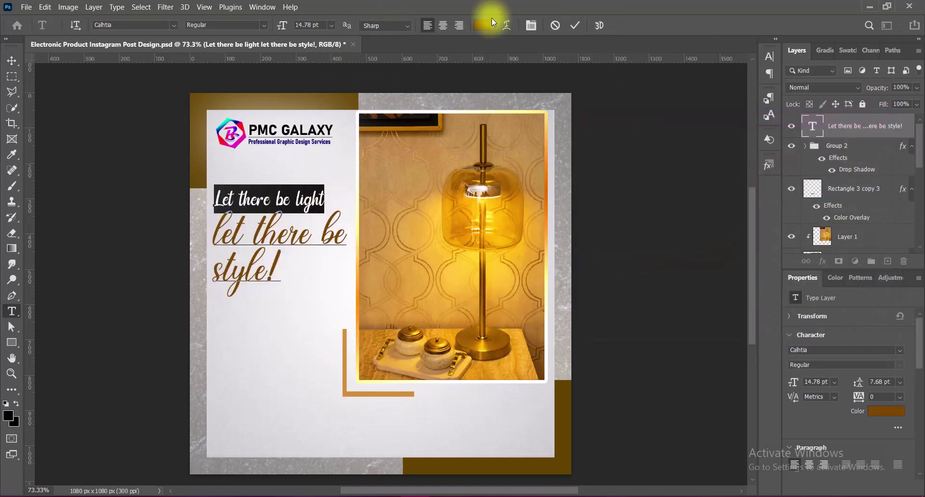
{"action": "left_click", "coordinate": [481, 25]}
{"action": "left_click", "coordinate": [420, 171]}
{"action": "left_click", "coordinate": [440, 346]}
{"action": "left_click", "coordinate": [385, 203]}
{"action": "left_click", "coordinate": [416, 141]}
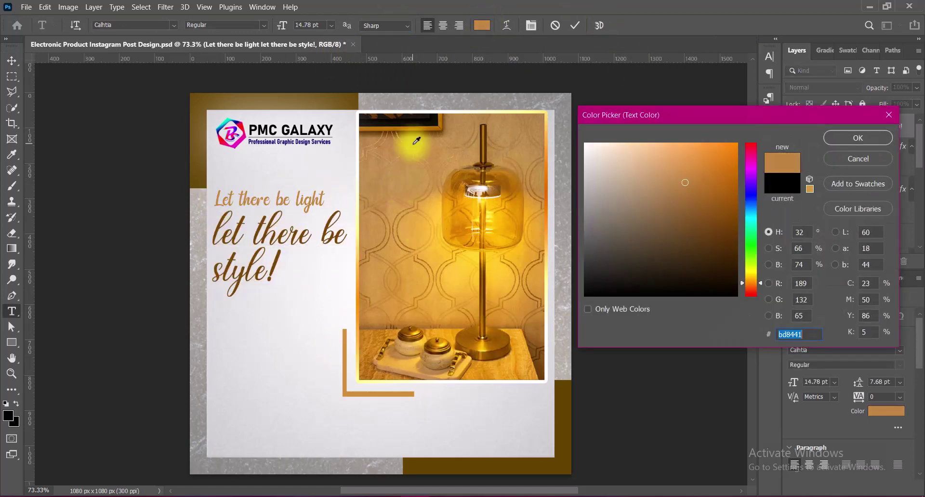
{"action": "left_click", "coordinate": [470, 332]}
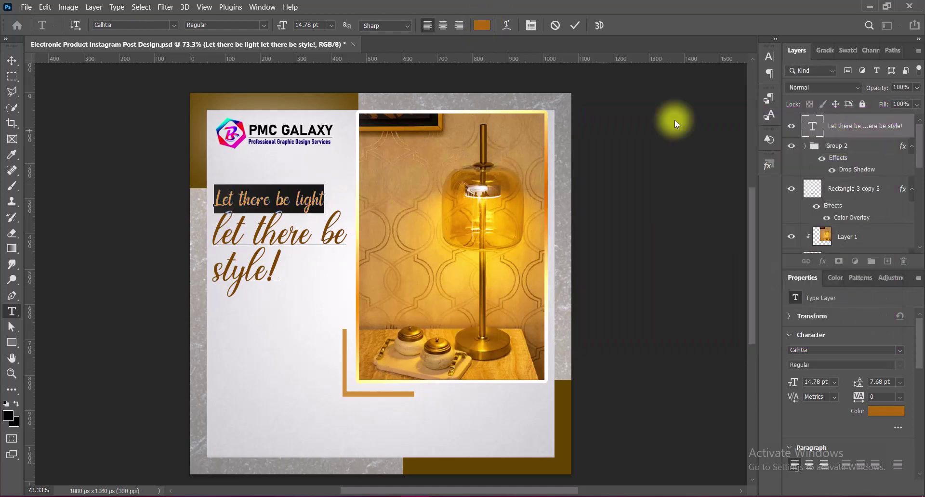
{"action": "left_click", "coordinate": [853, 137]}
{"action": "left_click", "coordinate": [574, 27]}
Enlarge 'style!' to 48 pt and adjust the line spacing to suit
{"action": "double_click", "coordinate": [265, 256]}
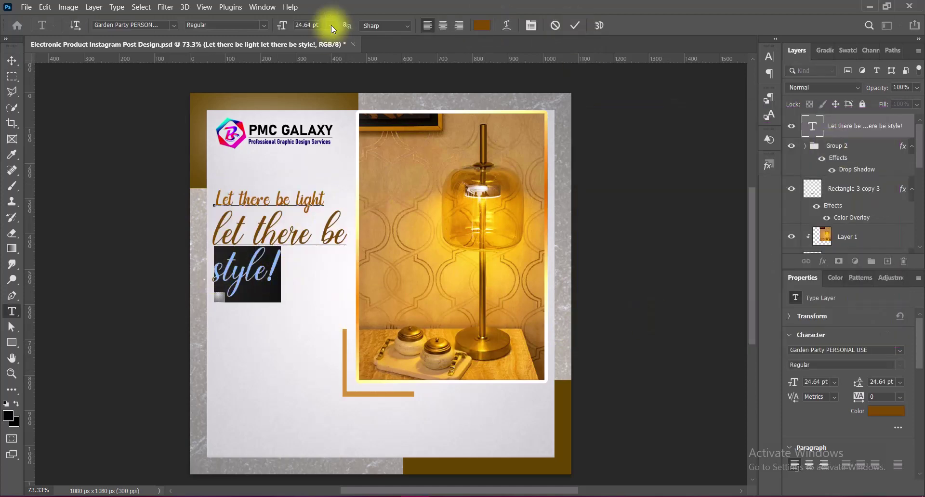
{"action": "left_click", "coordinate": [331, 25]}
{"action": "left_click", "coordinate": [313, 171]}
{"action": "left_click", "coordinate": [769, 57]}
{"action": "left_click", "coordinate": [753, 93]}
{"action": "left_click", "coordinate": [746, 169]}
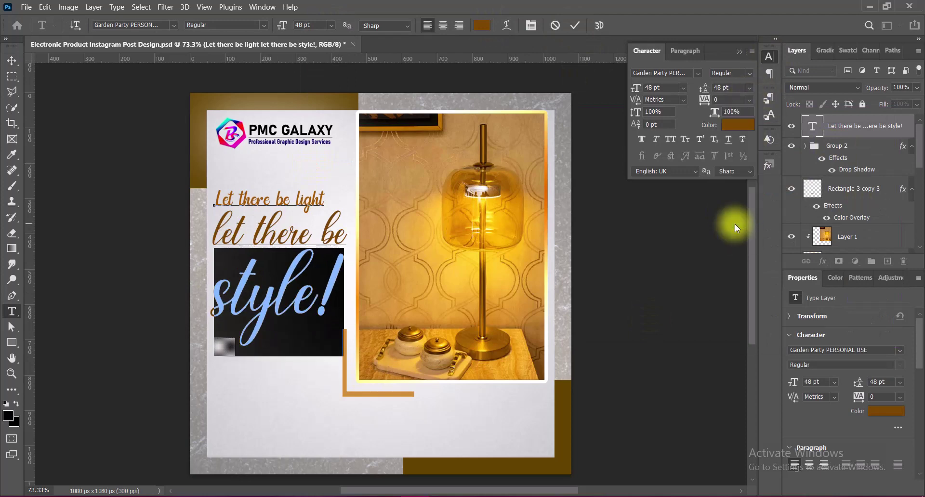
{"action": "left_click", "coordinate": [739, 51]}
Scale the tagline block down to about 92% and position it below the logo beside the photo
{"action": "key", "text": "ctrl+t"}
{"action": "left_click_drag", "start_coordinate": [346, 356], "coordinate": [326, 330]}
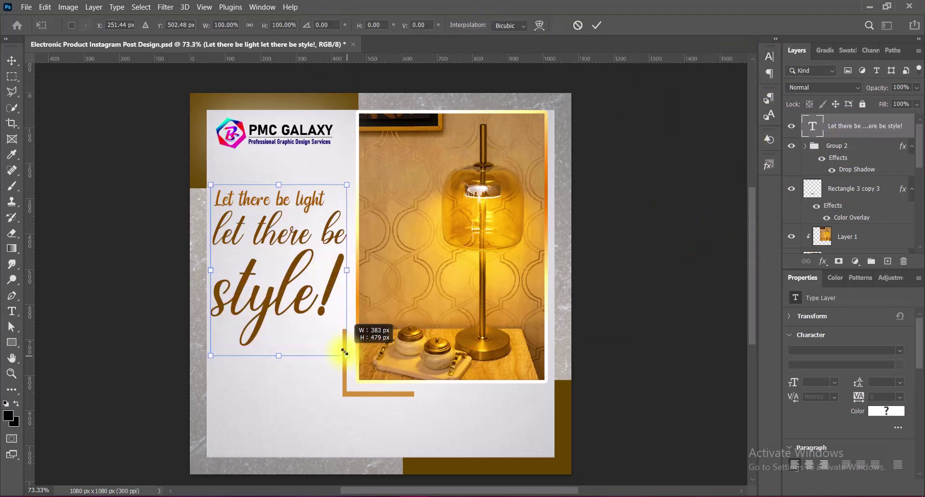
{"action": "key", "text": "Return"}
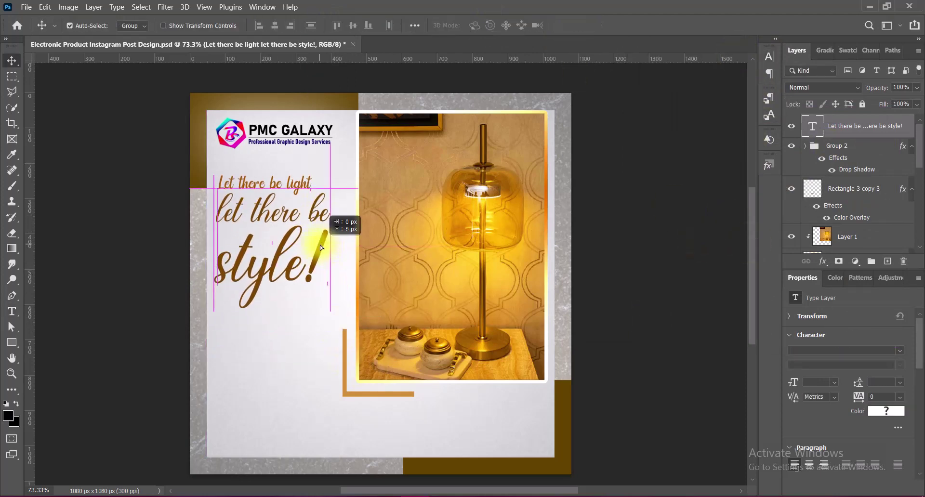
{"action": "left_click_drag", "start_coordinate": [316, 263], "coordinate": [318, 250]}
{"action": "key", "text": "ctrl+t"}
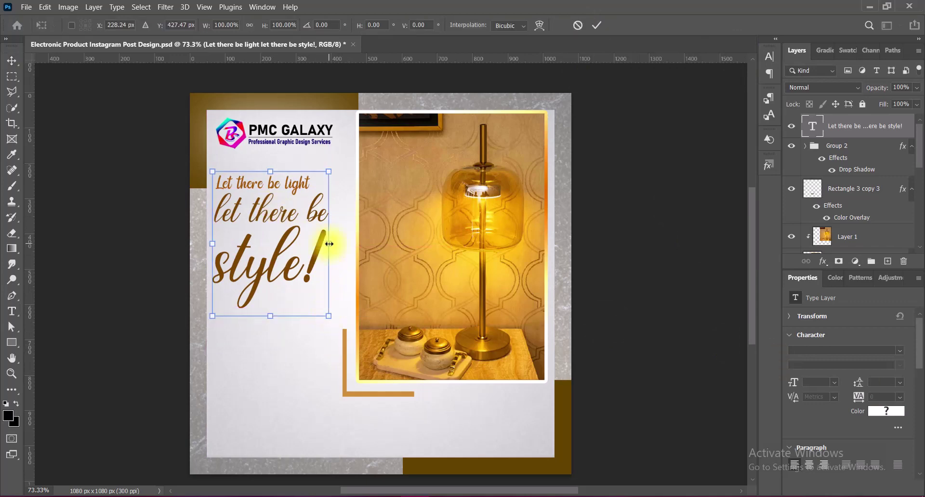
{"action": "left_click_drag", "start_coordinate": [329, 316], "coordinate": [319, 303]}
{"action": "key", "text": "Return"}
{"action": "left_click_drag", "start_coordinate": [310, 233], "coordinate": [309, 242]}
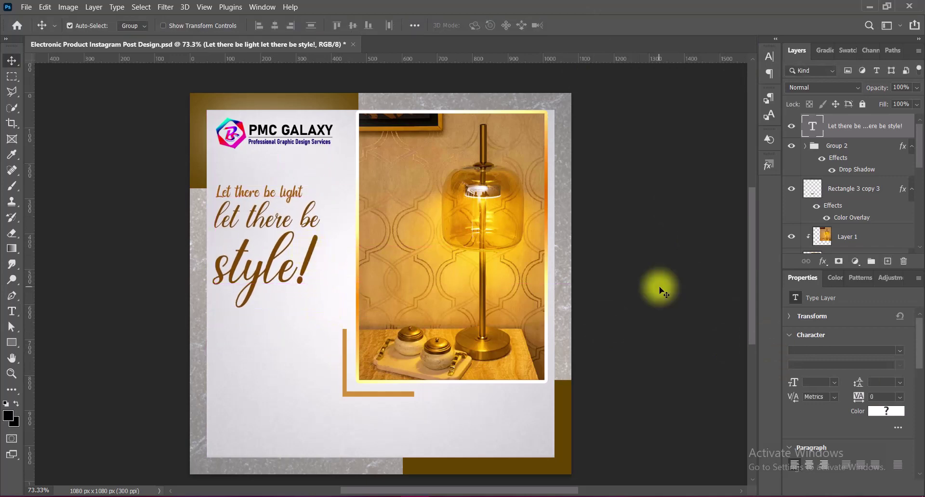
Paste the caption as a new Ebrima 12 pt text layer under the tagline
{"action": "left_click", "coordinate": [887, 261]}
{"action": "right_click", "coordinate": [12, 311]}
{"action": "left_click", "coordinate": [72, 304]}
{"action": "left_click", "coordinate": [173, 24]}
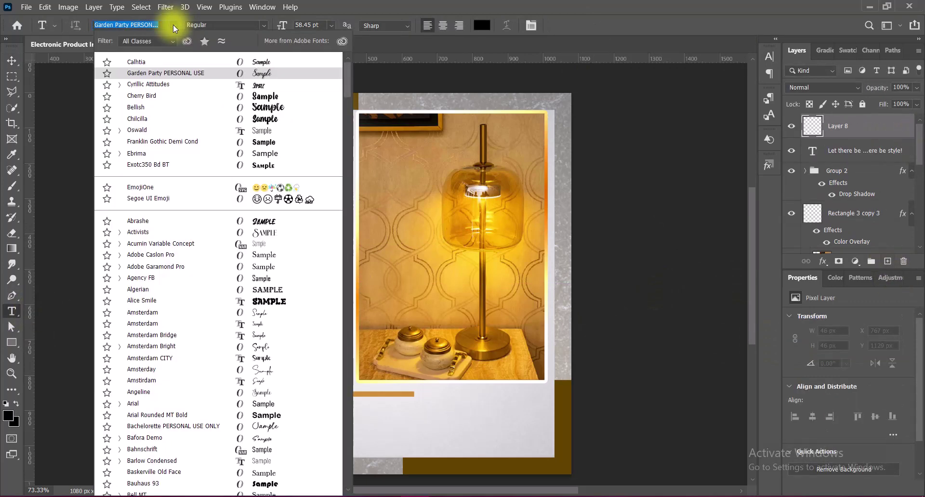
{"action": "left_click", "coordinate": [137, 153]}
{"action": "left_click", "coordinate": [332, 25]}
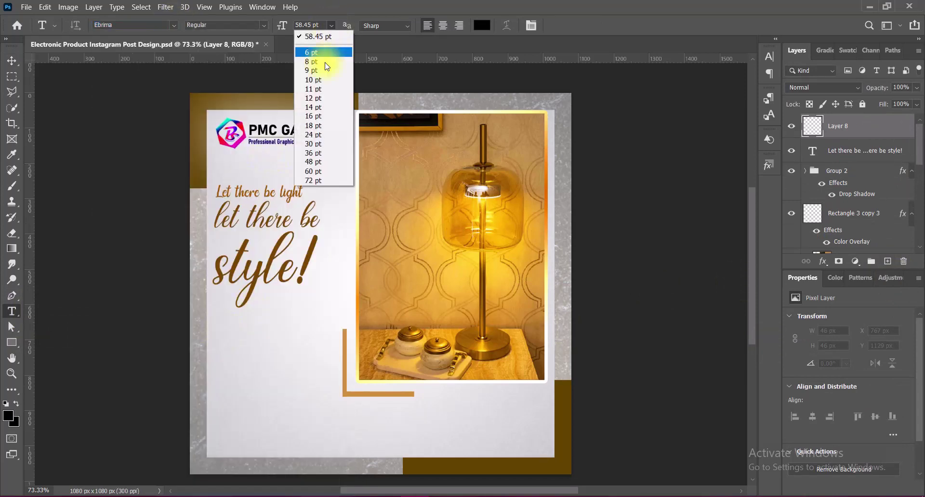
{"action": "left_click", "coordinate": [308, 105]}
{"action": "left_click", "coordinate": [221, 330]}
{"action": "type", "text": "Create a cozy ambiance with our exquisite lamps"}
Give the caption 12 pt line spacing and scale it down to fit the left column
{"action": "key", "text": "ctrl+a"}
{"action": "left_click", "coordinate": [770, 56]}
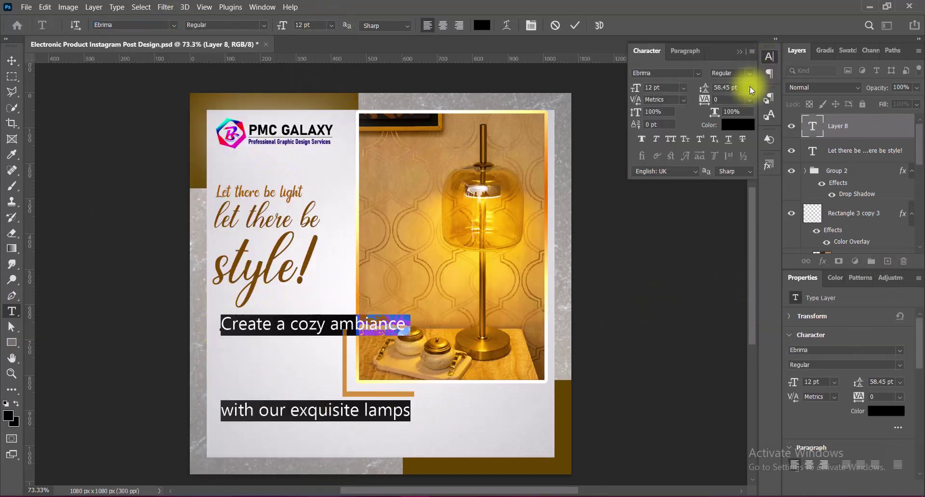
{"action": "left_click", "coordinate": [749, 87]}
{"action": "left_click", "coordinate": [748, 168]}
{"action": "left_click", "coordinate": [575, 25]}
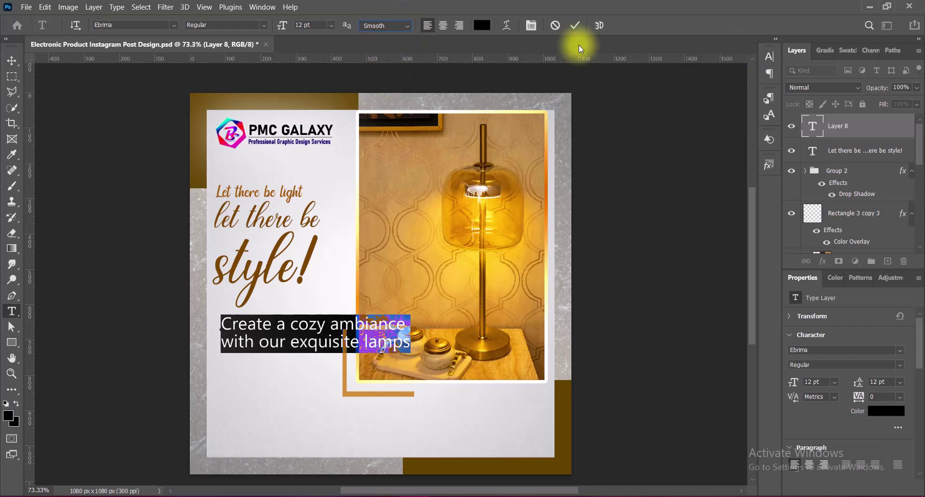
{"action": "key", "text": "v"}
{"action": "key", "text": "ctrl+t"}
{"action": "left_click_drag", "start_coordinate": [410, 354], "coordinate": [330, 343]}
{"action": "key", "text": "Return"}
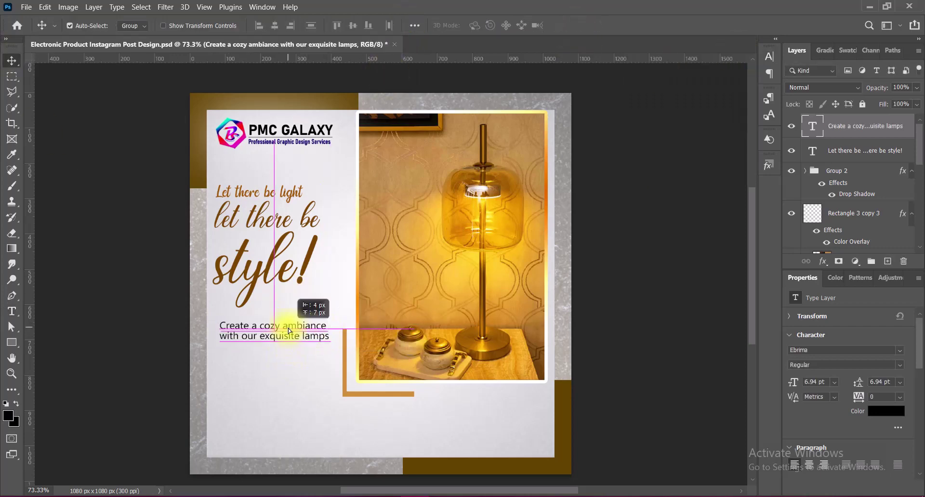
Make 'exquisite lamps' bold, 8 pt and brown
{"action": "double_click", "coordinate": [812, 126]}
{"action": "left_click", "coordinate": [769, 56]}
{"action": "left_click_drag", "start_coordinate": [255, 335], "coordinate": [320, 335]}
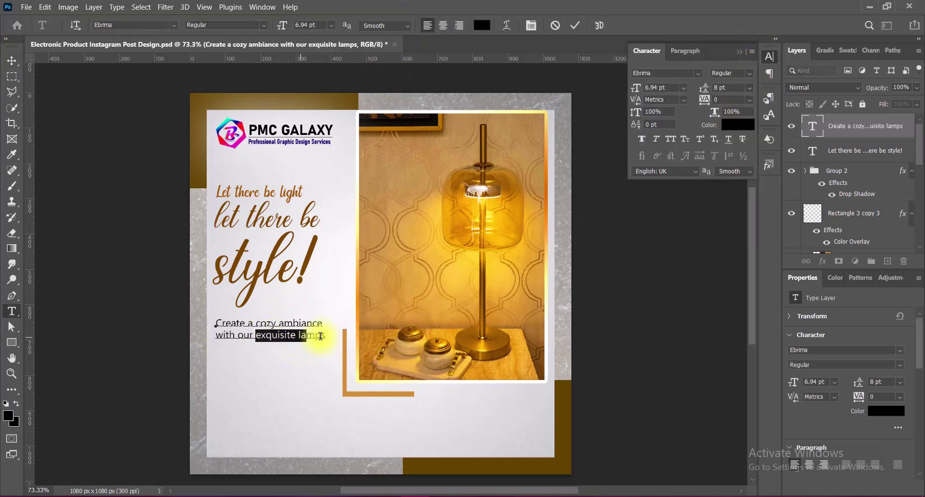
{"action": "left_click", "coordinate": [255, 45]}
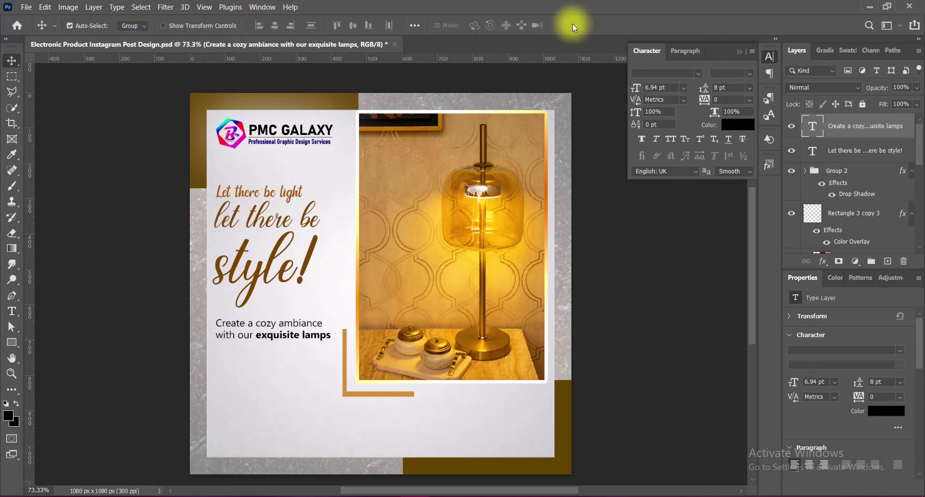
{"action": "type", "text": "8"}
{"action": "key", "text": "Return"}
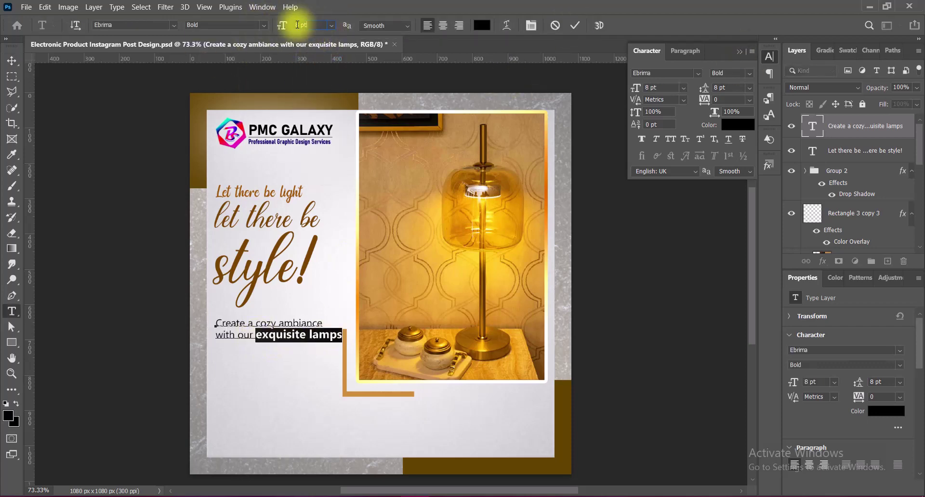
{"action": "left_click_drag", "start_coordinate": [319, 341], "coordinate": [317, 340]}
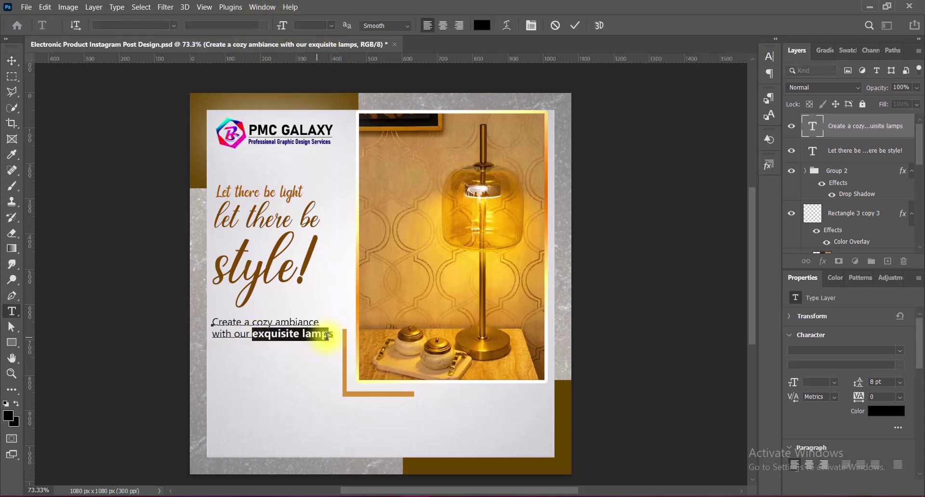
{"action": "left_click", "coordinate": [482, 25]}
{"action": "left_click", "coordinate": [838, 146]}
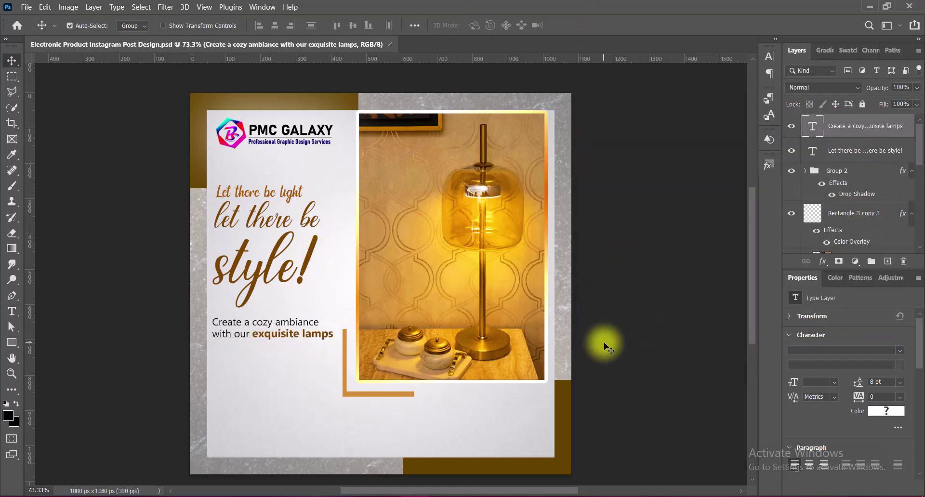
{"action": "key", "text": "Return"}
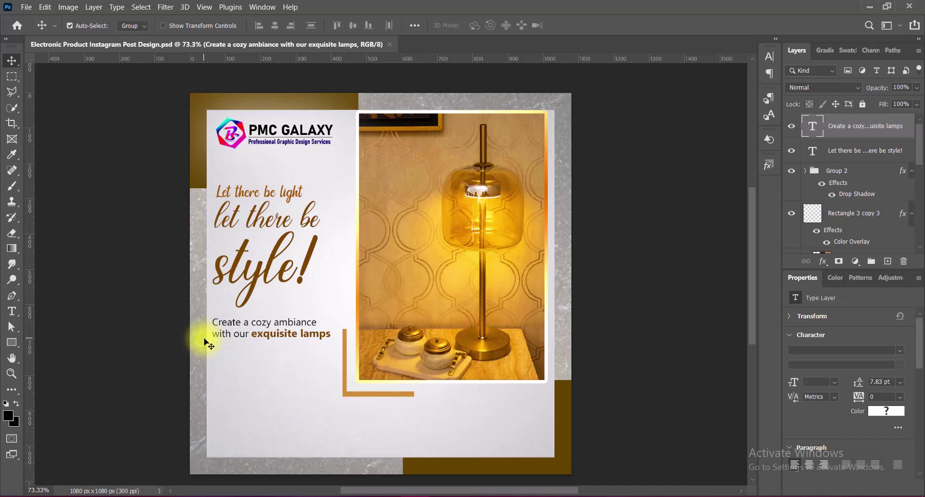
Draw a thin brown rectangle rule under the tagline, filled with brown sampled from the design
{"action": "left_click", "coordinate": [888, 261]}
{"action": "left_click", "coordinate": [12, 342]}
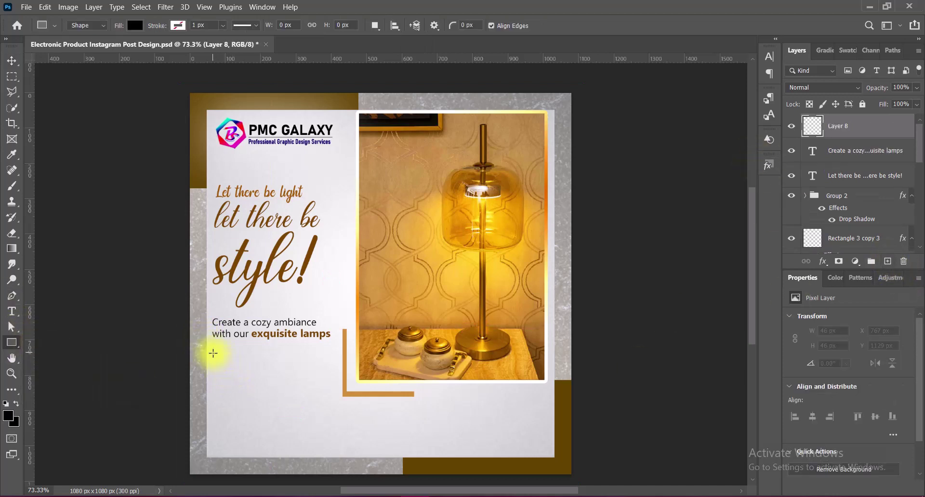
{"action": "left_click_drag", "start_coordinate": [213, 353], "coordinate": [280, 355]}
{"action": "left_click", "coordinate": [12, 60]}
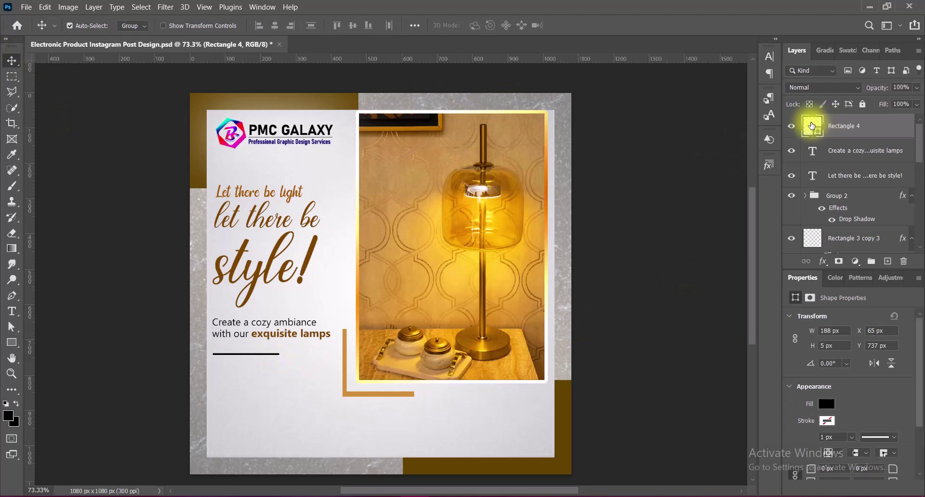
{"action": "double_click", "coordinate": [811, 125]}
{"action": "left_click", "coordinate": [313, 248]}
{"action": "left_click", "coordinate": [879, 138]}
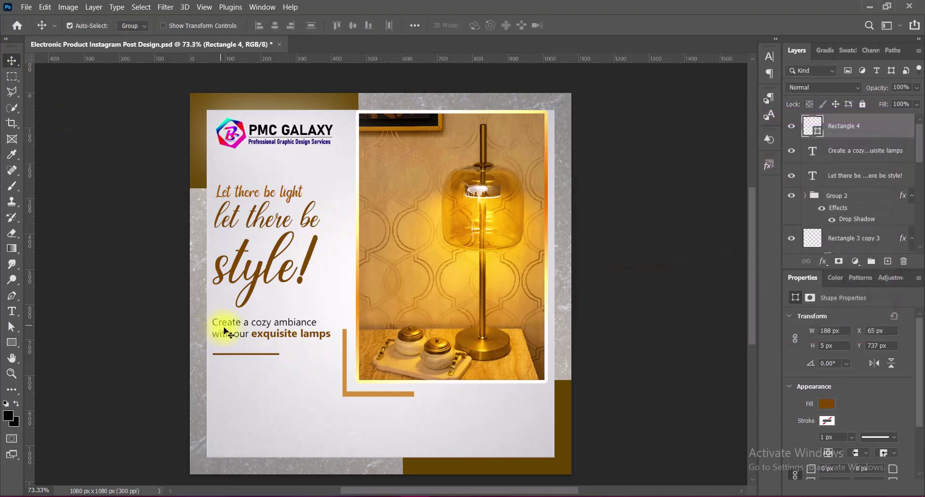
{"action": "left_click_drag", "start_coordinate": [250, 357], "coordinate": [241, 351]}
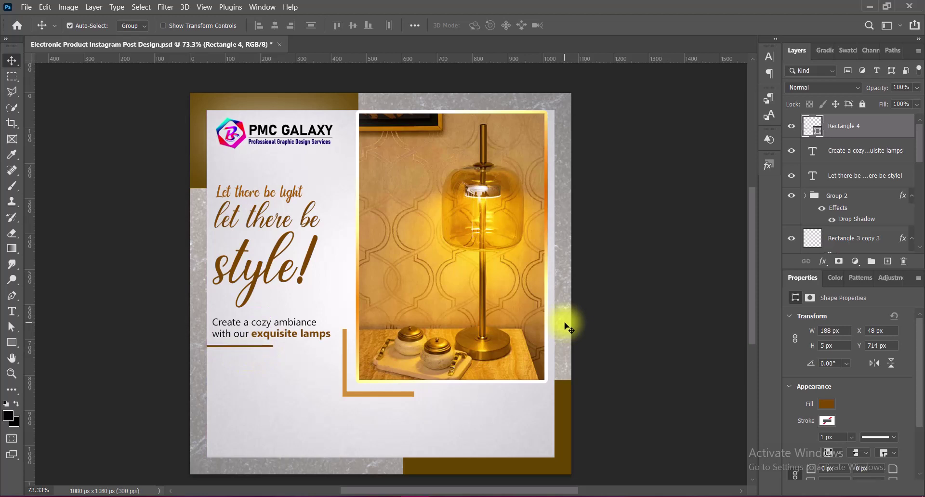
Save, then move the headline, tagline and rule down together on the white panel
{"action": "key", "text": "ctrl+s"}
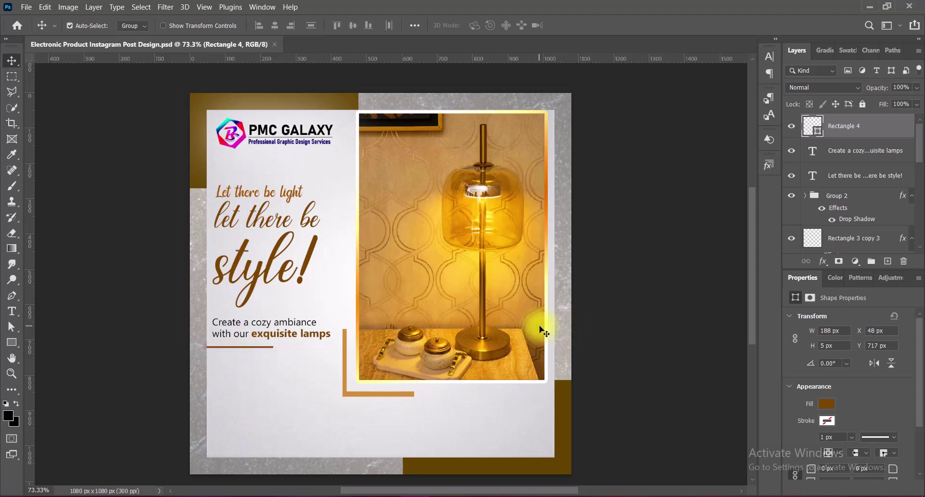
{"action": "left_click", "coordinate": [313, 262]}
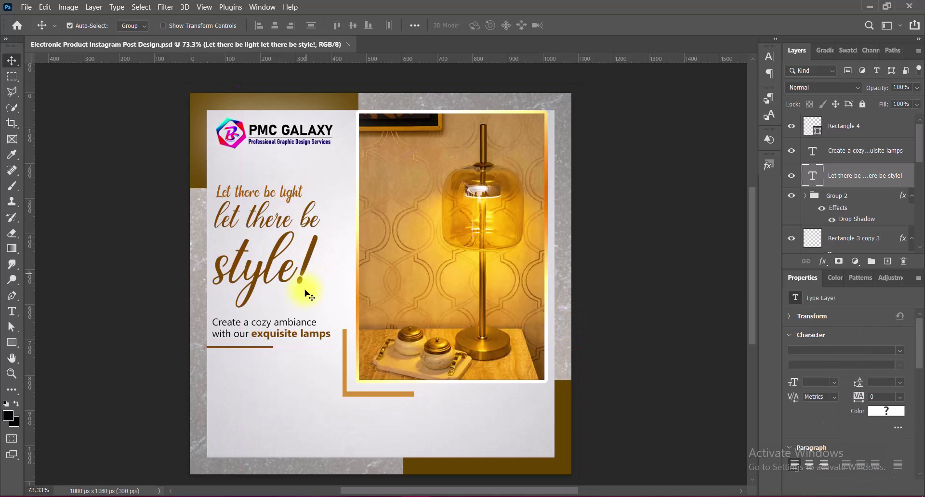
{"action": "left_click", "coordinate": [332, 339], "text": "shift"}
{"action": "key", "text": "alt+shift+bracketright"}
{"action": "key", "text": "shift+Down"}
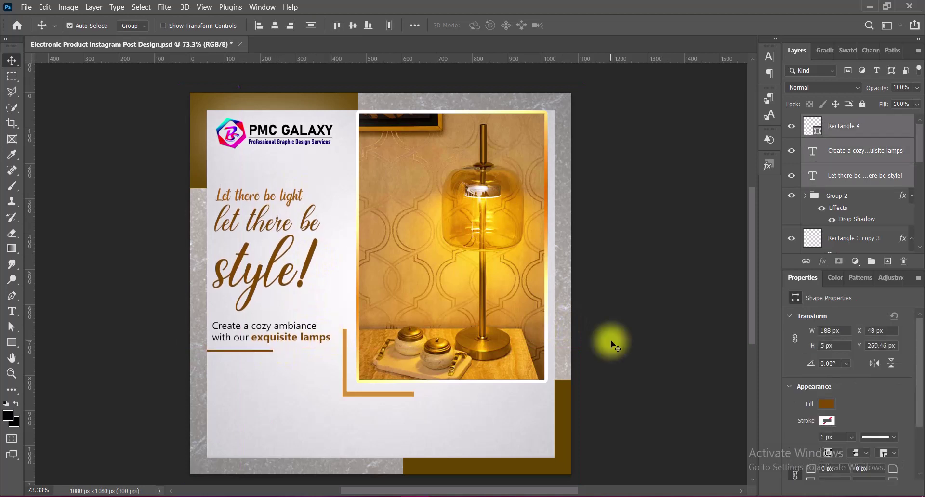
{"action": "key", "text": "Down"}
{"action": "key", "text": "Down"}
{"action": "key", "text": "Down"}
{"action": "key", "text": "Down"}
{"action": "key", "text": "Down"}
{"action": "key", "text": "Down"}
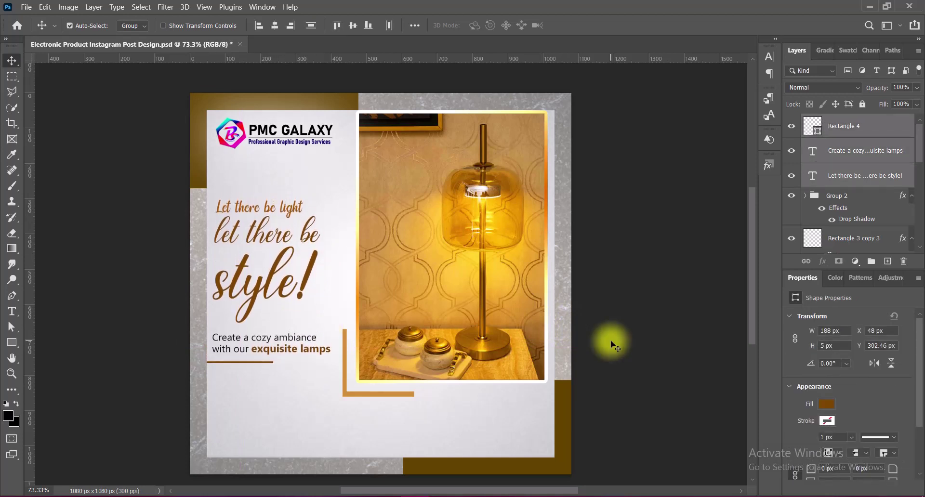
{"action": "key", "text": "ctrl+t"}
{"action": "left_click_drag", "start_coordinate": [259, 242], "coordinate": [259, 241]}
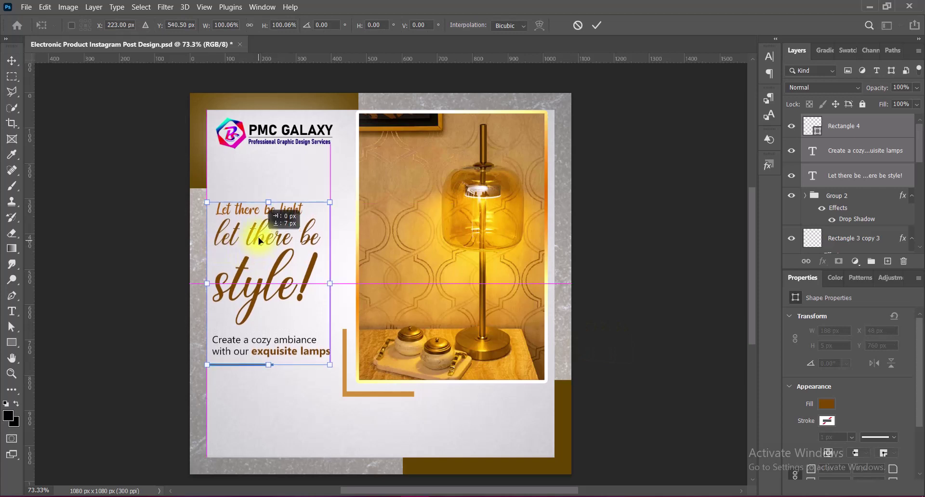
{"action": "left_click_drag", "start_coordinate": [259, 242], "coordinate": [260, 239]}
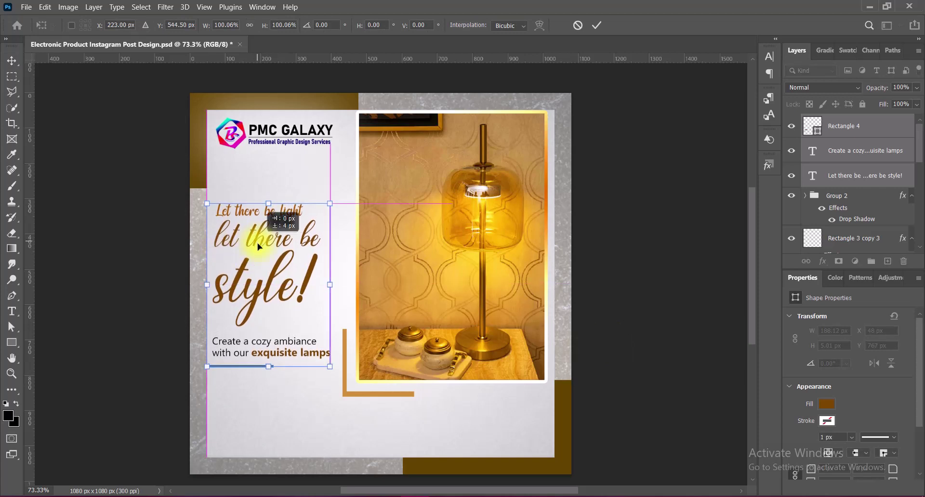
{"action": "key", "text": "Return"}
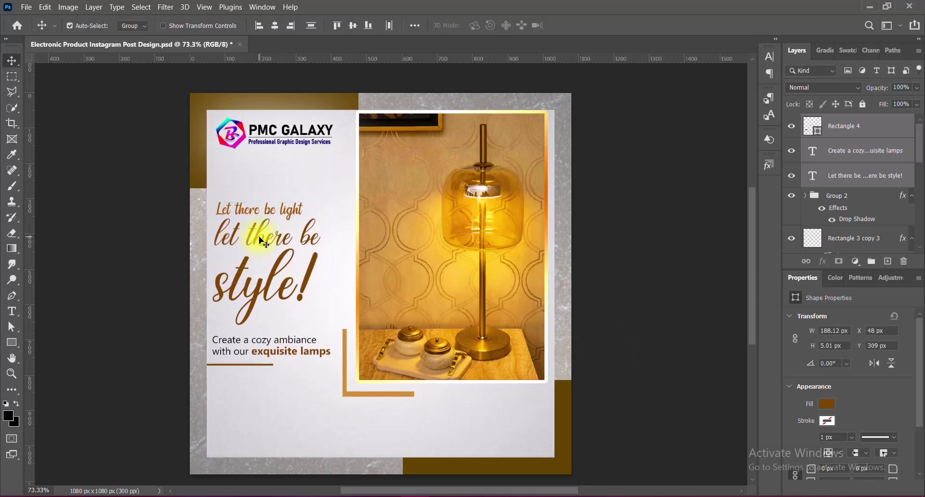
{"action": "left_click", "coordinate": [888, 262]}
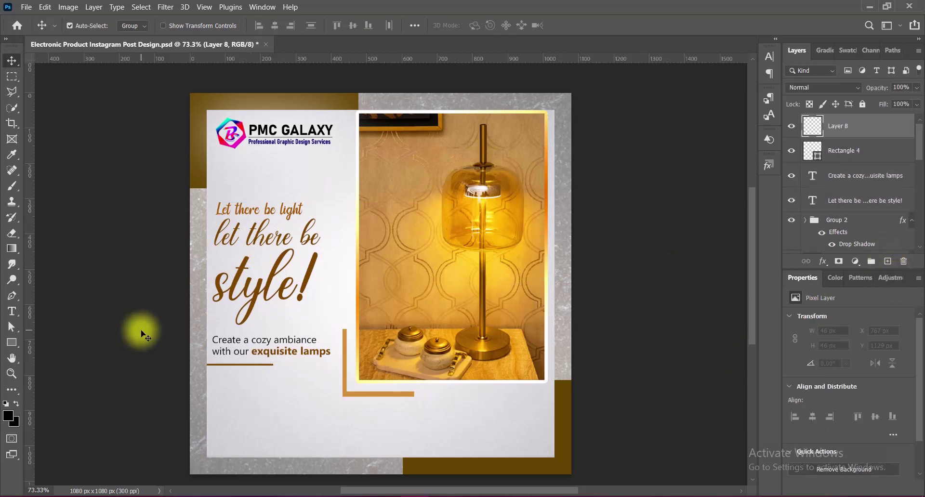
Type the Contact Us: text at the bottom left with the phone number in sampled brown
{"action": "left_click", "coordinate": [12, 311]}
{"action": "left_click", "coordinate": [54, 310]}
{"action": "left_click", "coordinate": [226, 425]}
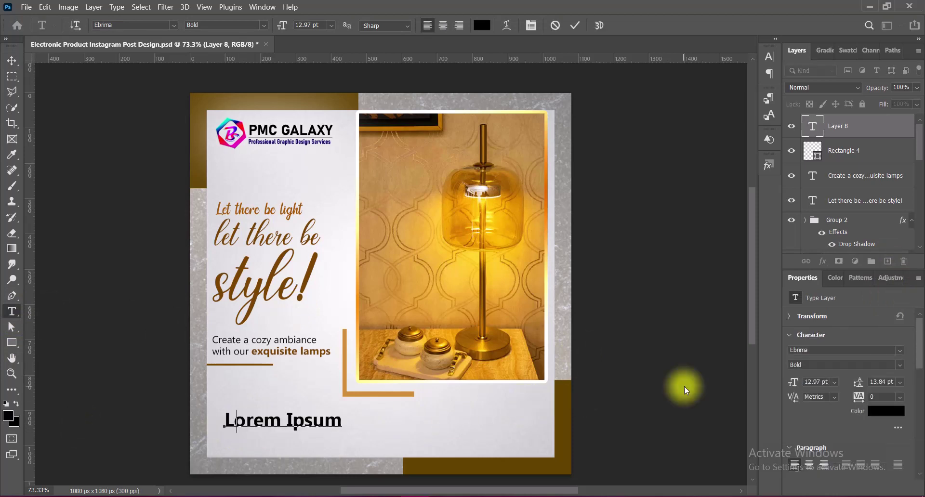
{"action": "type", "text": "Contact Us:"}
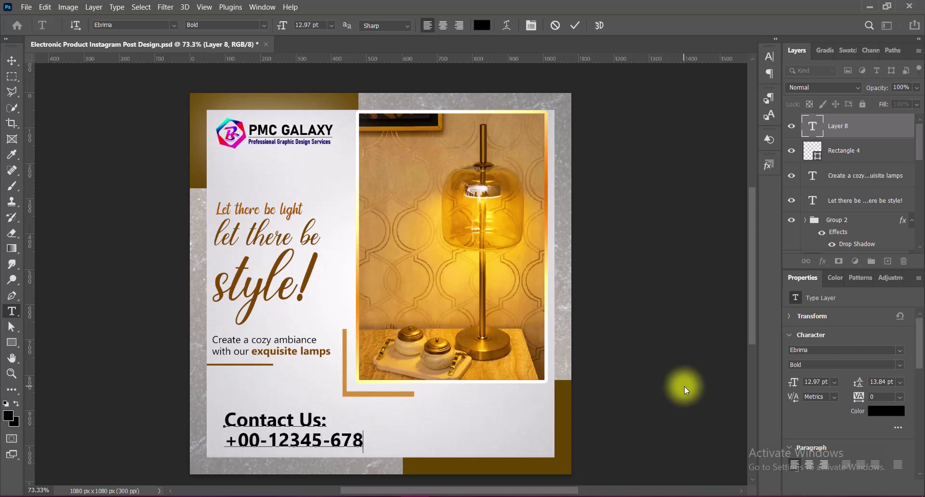
{"action": "left_click_drag", "start_coordinate": [225, 440], "coordinate": [394, 439]}
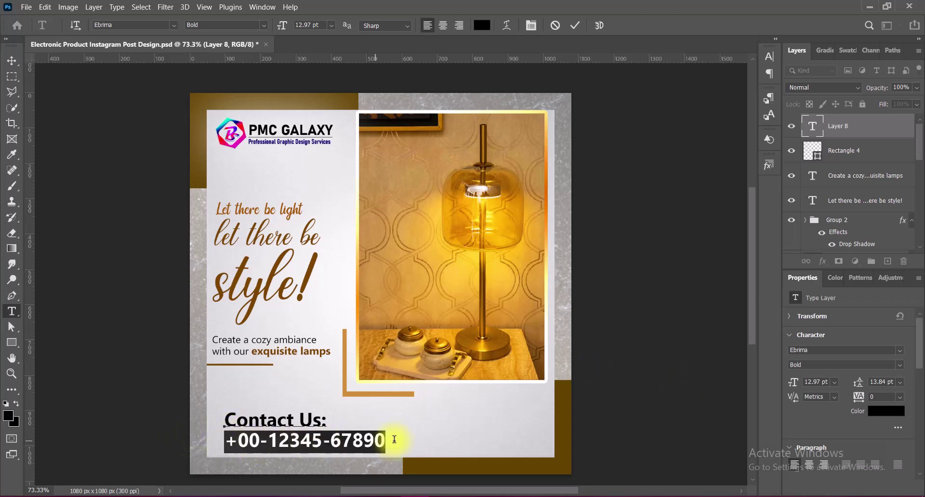
{"action": "left_click", "coordinate": [263, 25]}
{"action": "left_click", "coordinate": [207, 43]}
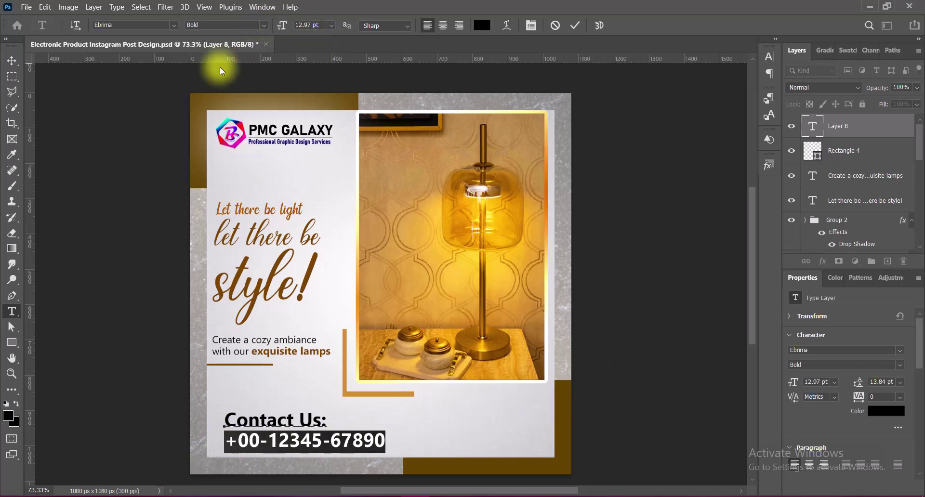
{"action": "left_click", "coordinate": [482, 25]}
{"action": "left_click", "coordinate": [306, 278]}
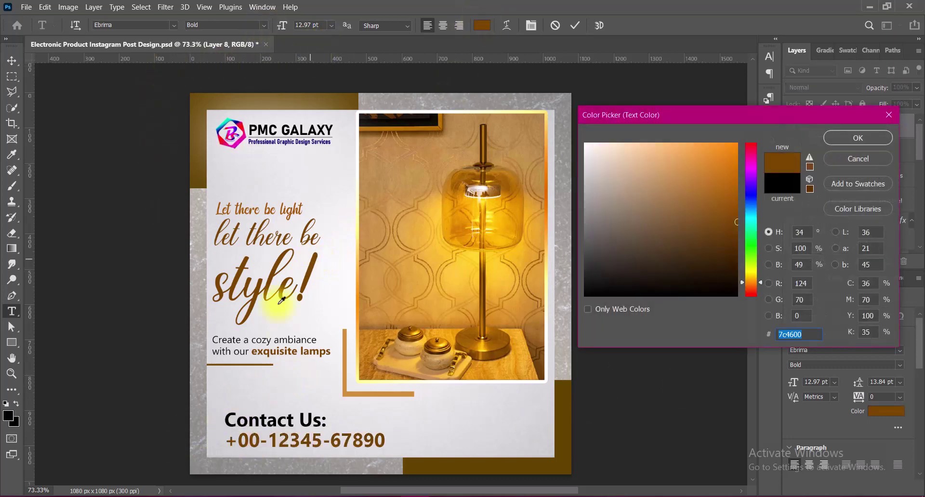
{"action": "left_click", "coordinate": [848, 139]}
Set the contact text to Oswald Regular, 10 pt heading and 11 pt phone number
{"action": "key", "text": "ctrl+a"}
{"action": "left_click", "coordinate": [172, 26]}
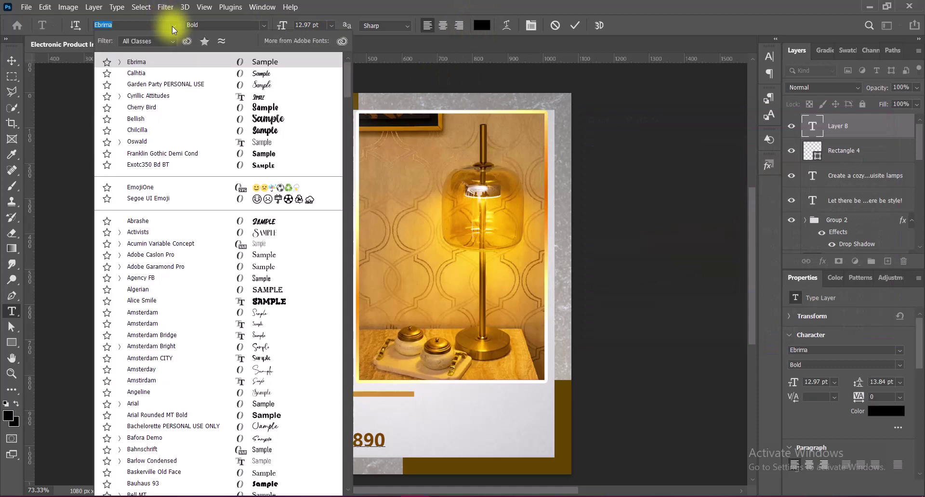
{"action": "left_click", "coordinate": [257, 143]}
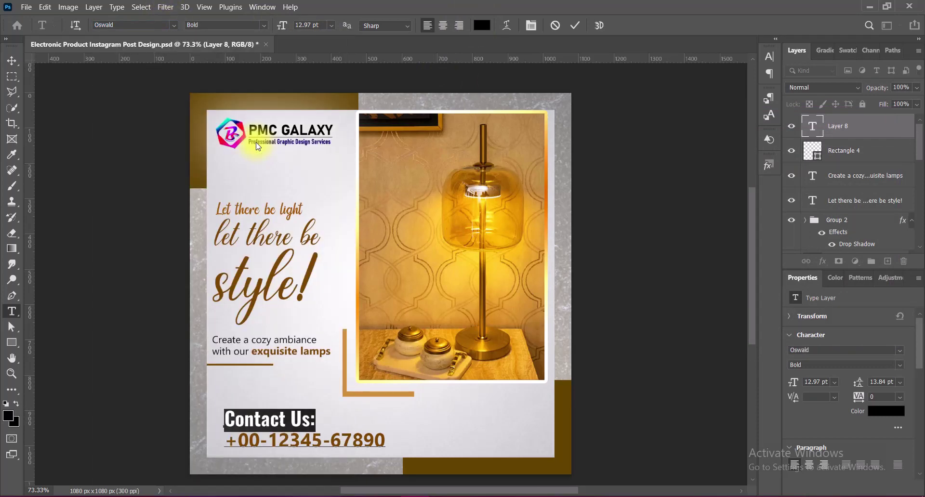
{"action": "left_click", "coordinate": [264, 25]}
{"action": "left_click", "coordinate": [249, 55]}
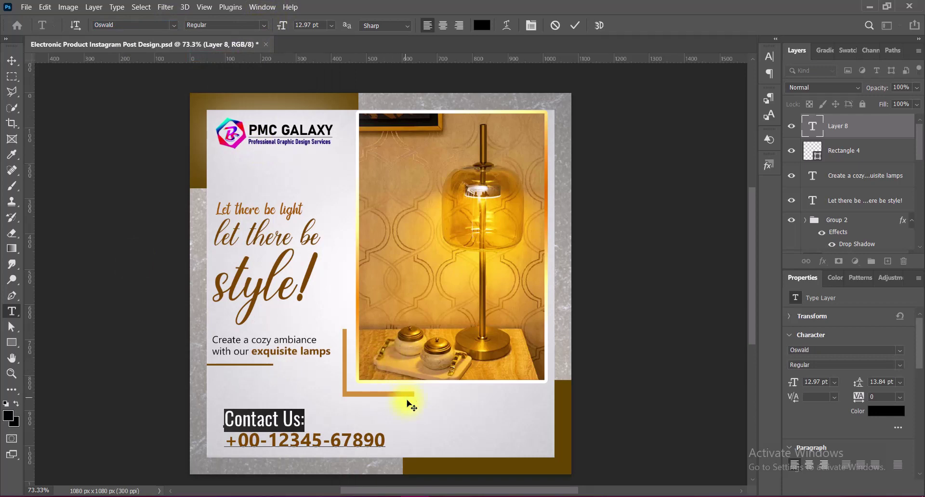
{"action": "left_click", "coordinate": [332, 25]}
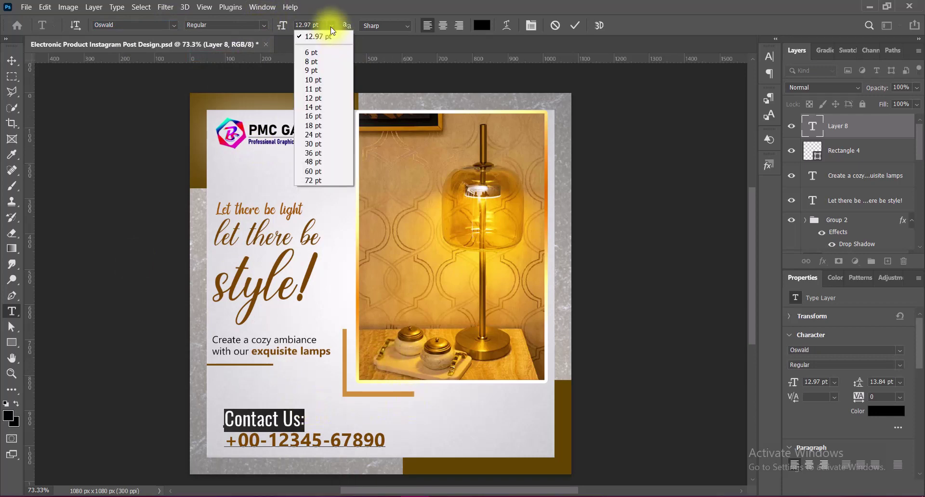
{"action": "left_click", "coordinate": [325, 80]}
{"action": "triple_click", "coordinate": [244, 439]}
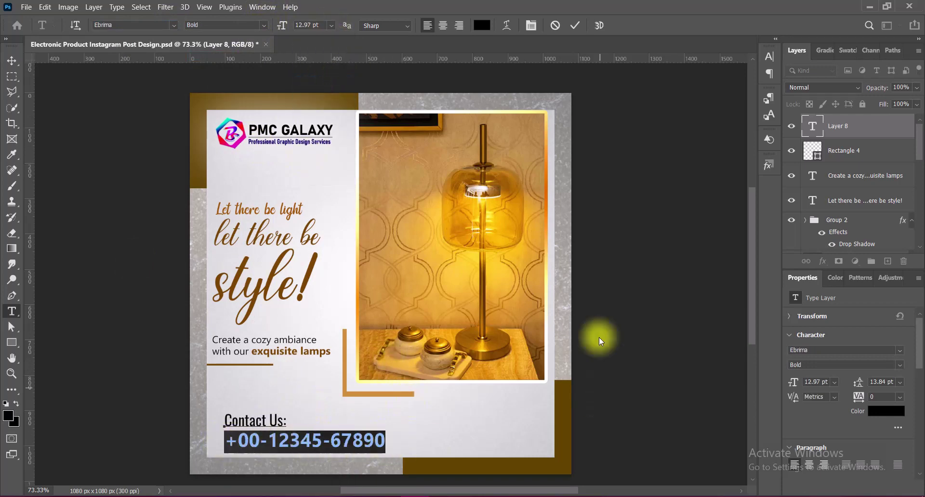
{"action": "left_click", "coordinate": [330, 25]}
{"action": "left_click", "coordinate": [323, 88]}
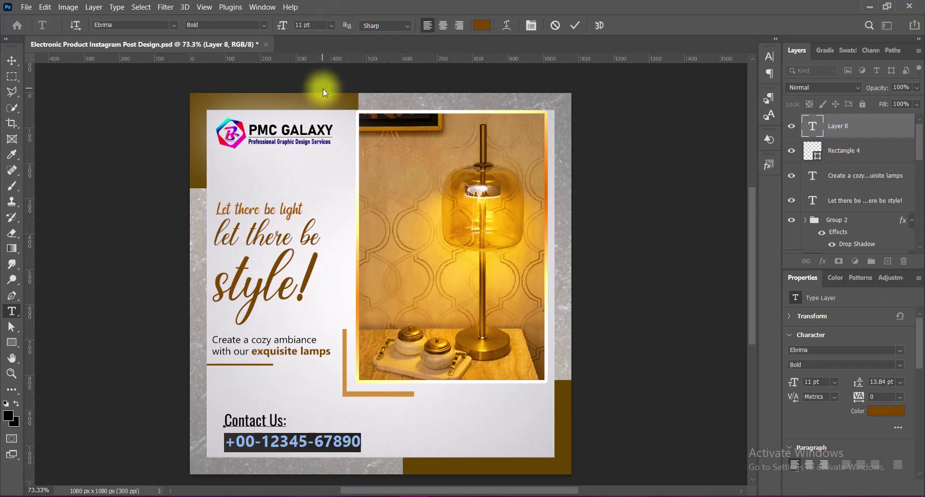
{"action": "left_click", "coordinate": [574, 25]}
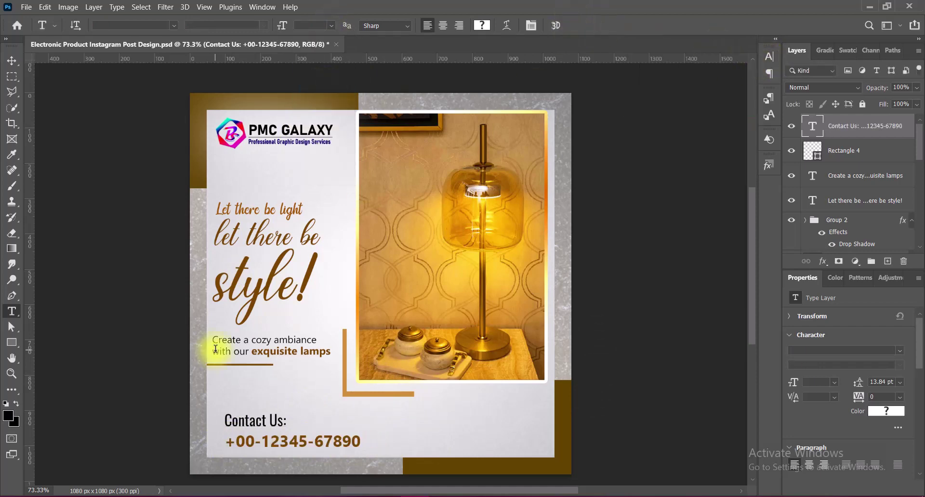
Scale the contact block smaller and align it left with the tagline
{"action": "left_click", "coordinate": [12, 61]}
{"action": "key", "text": "ctrl+t"}
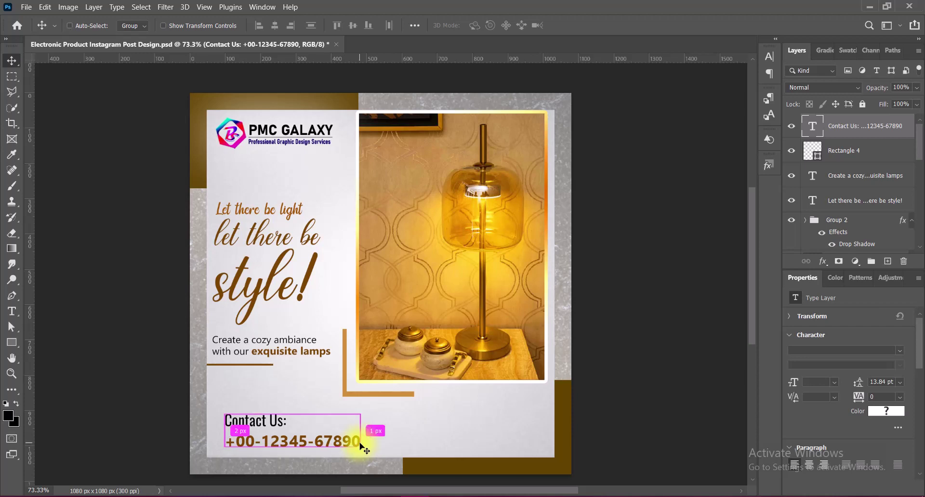
{"action": "left_click_drag", "start_coordinate": [362, 432], "coordinate": [287, 434]}
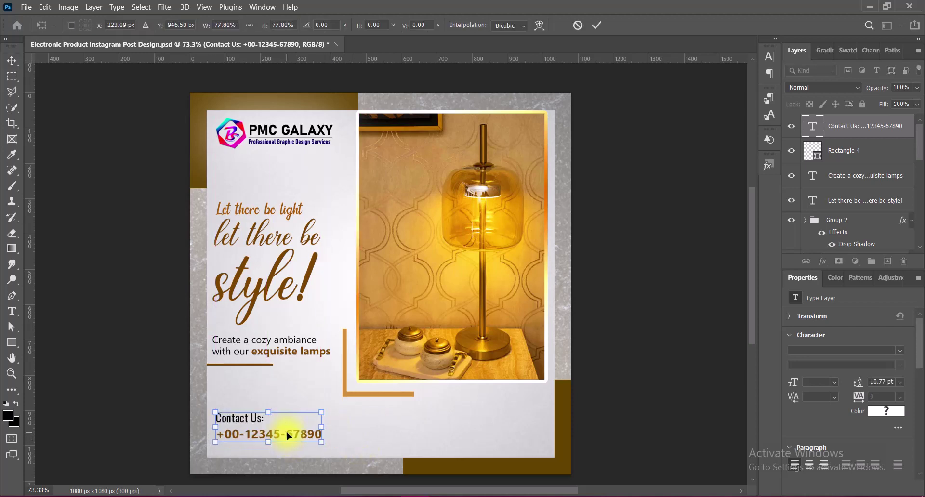
{"action": "key", "text": "Return"}
{"action": "key", "text": "Down"}
{"action": "key", "text": "Down"}
{"action": "key", "text": "Down"}
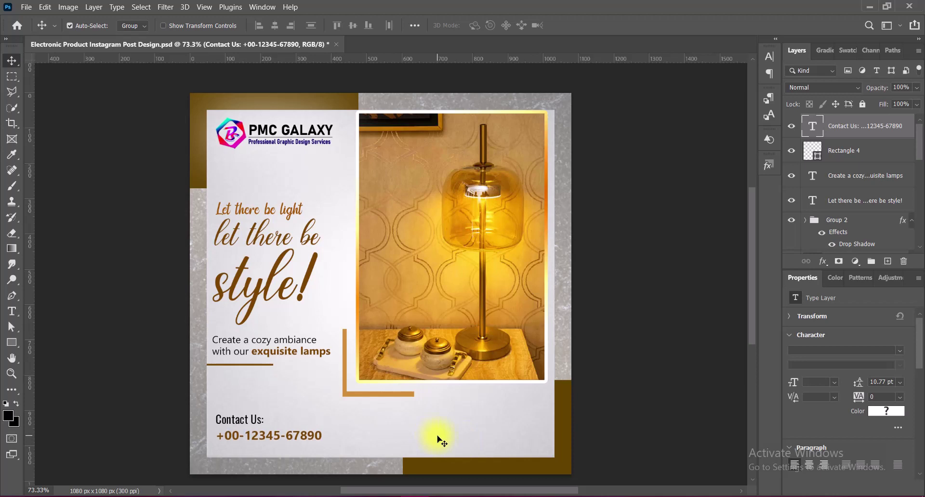
{"action": "key", "text": "Down"}
{"action": "key", "text": "Down"}
{"action": "key", "text": "Down"}
{"action": "left_click_drag", "start_coordinate": [296, 439], "coordinate": [296, 440]}
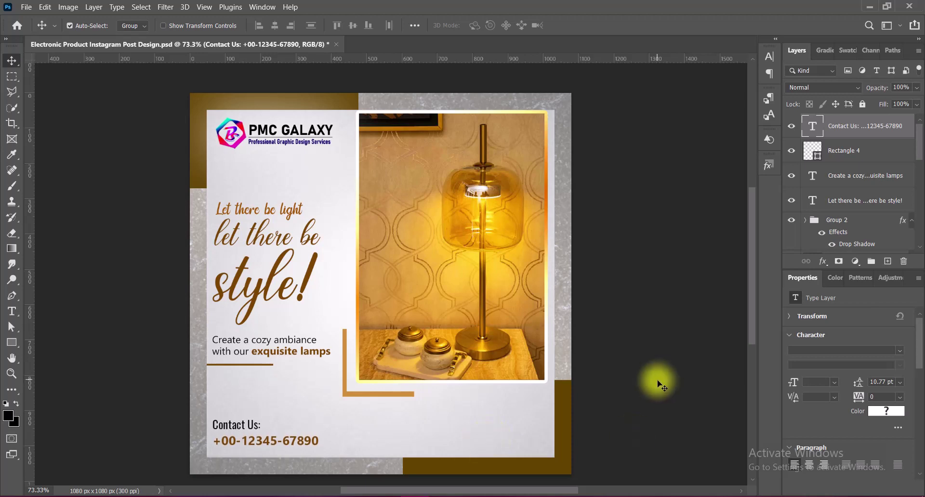
Underline the Contact Us: heading
{"action": "double_click", "coordinate": [258, 427]}
{"action": "left_click_drag", "start_coordinate": [212, 424], "coordinate": [260, 424]}
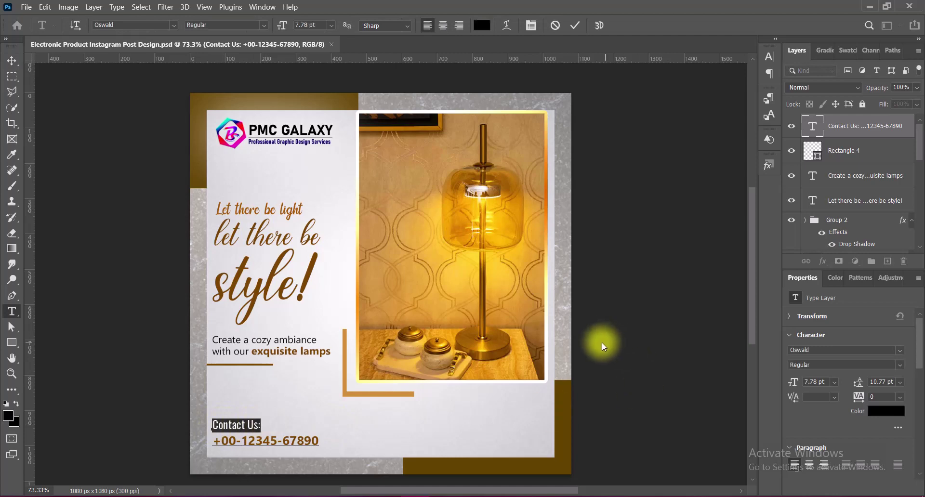
{"action": "left_click", "coordinate": [769, 56]}
{"action": "left_click", "coordinate": [729, 142]}
{"action": "left_click", "coordinate": [576, 24]}
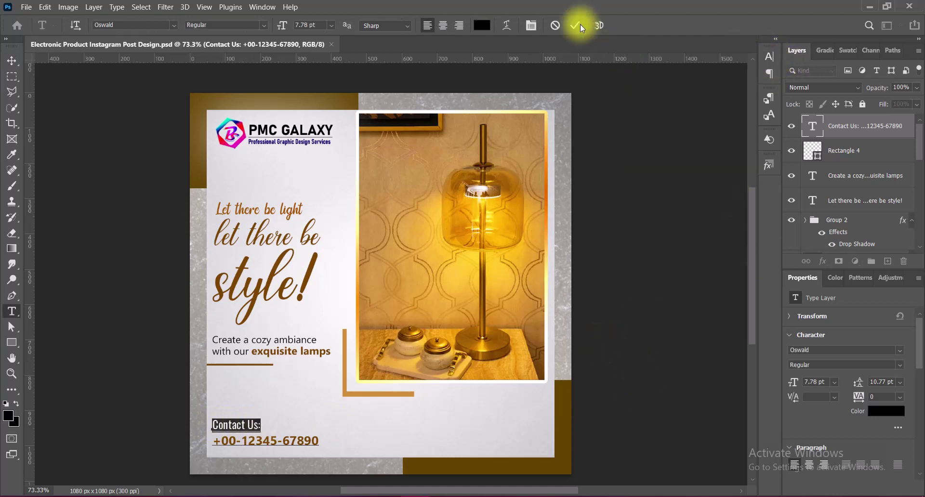
{"action": "key", "text": "v"}
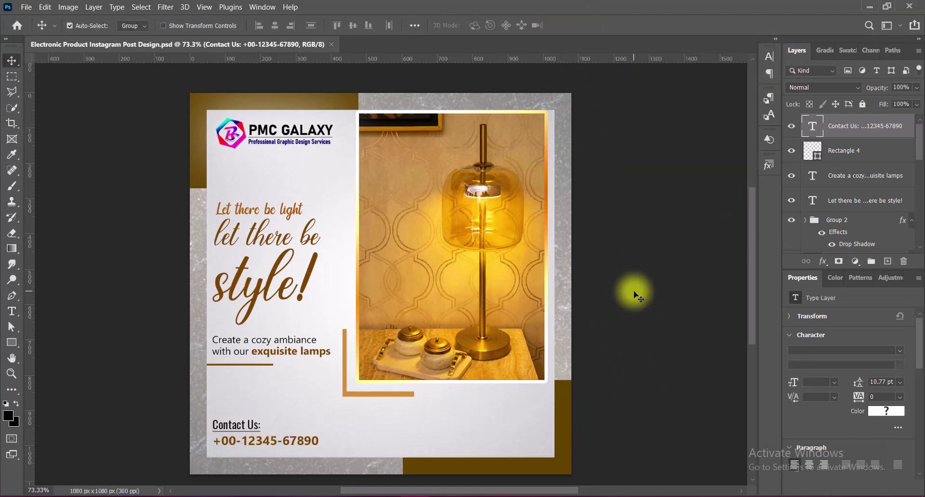
{"action": "left_click", "coordinate": [887, 261]}
Draw a button rectangle near the bottom right and fill it with sampled brown
{"action": "left_click", "coordinate": [12, 342]}
{"action": "left_click", "coordinate": [51, 343]}
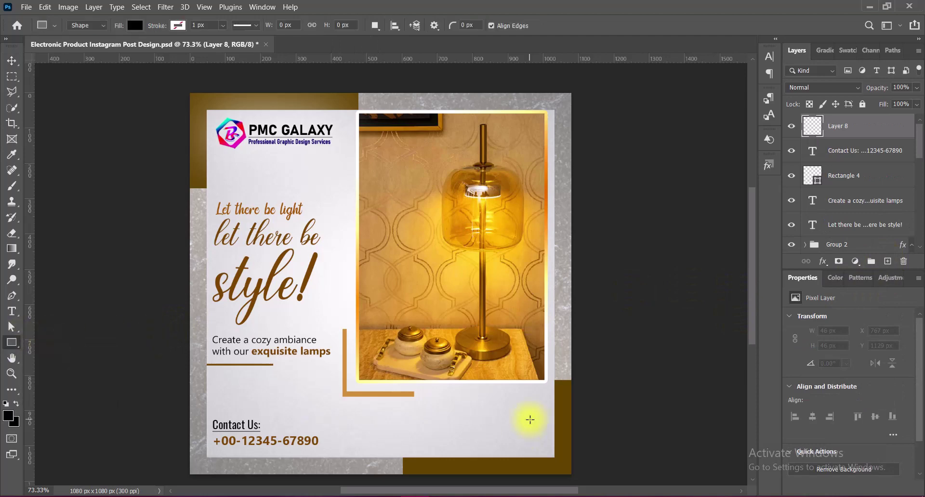
{"action": "left_click_drag", "start_coordinate": [485, 418], "coordinate": [553, 438]}
{"action": "key", "text": "v"}
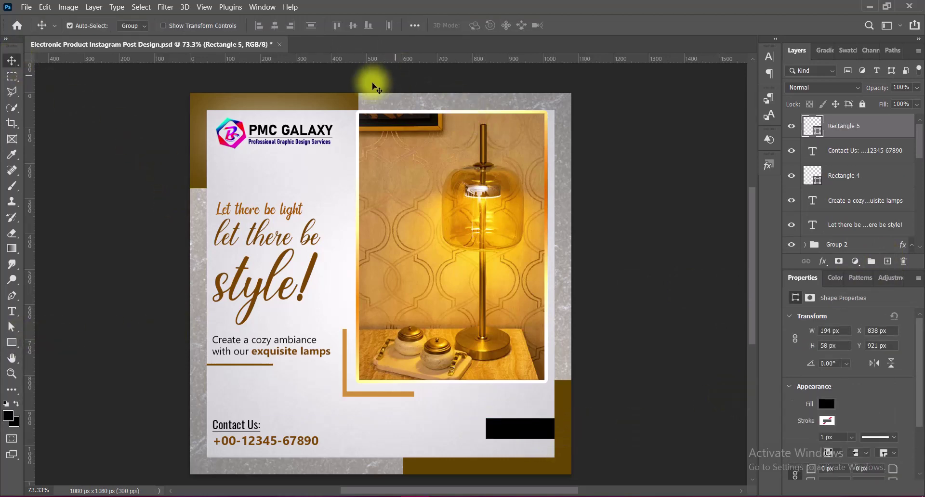
{"action": "double_click", "coordinate": [812, 126]}
{"action": "left_click", "coordinate": [564, 392]}
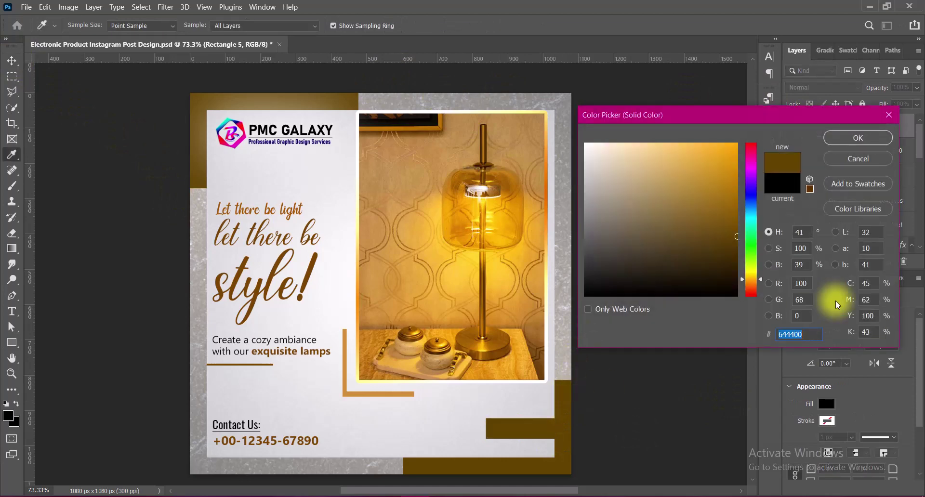
{"action": "left_click", "coordinate": [830, 137]}
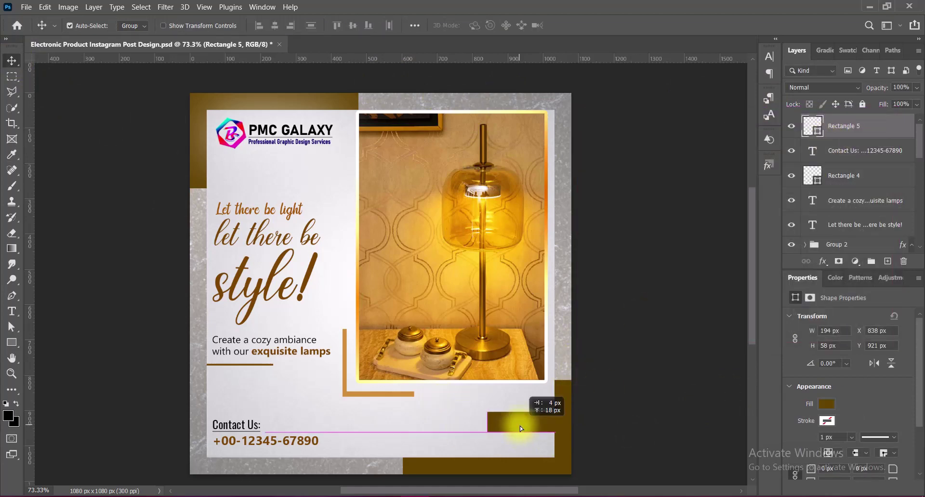
Move the brown bar to the bottom right and shorten it to 51 px tall
{"action": "left_click_drag", "start_coordinate": [521, 426], "coordinate": [518, 432]}
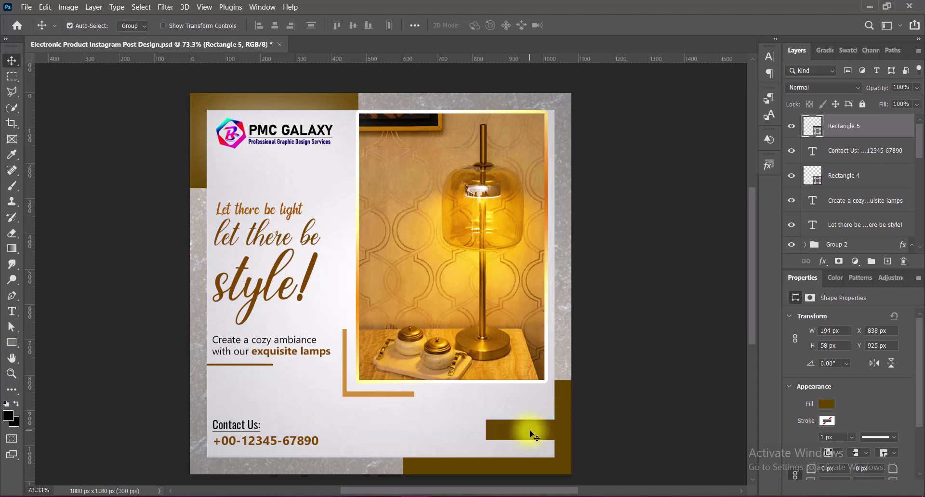
{"action": "left_click_drag", "start_coordinate": [530, 428], "coordinate": [529, 427]}
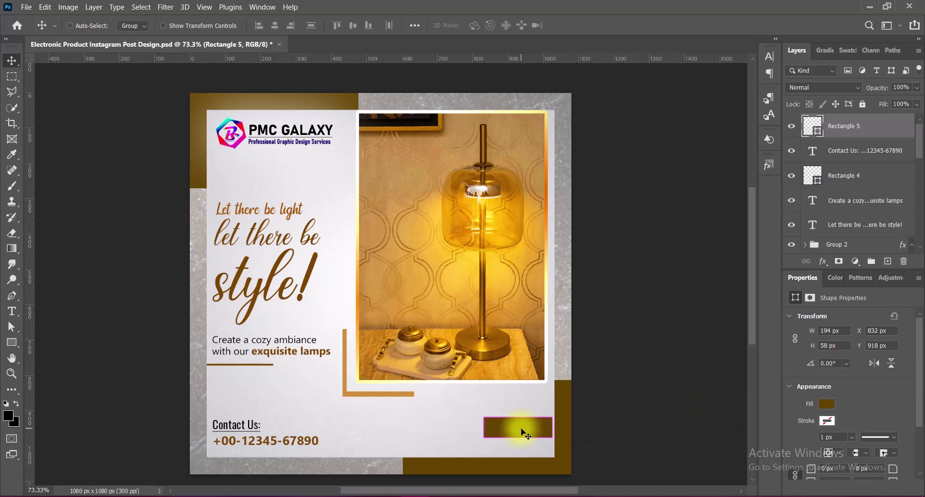
{"action": "key", "text": "ctrl+t"}
{"action": "left_click_drag", "start_coordinate": [518, 418], "coordinate": [517, 420]}
{"action": "key", "text": "Return"}
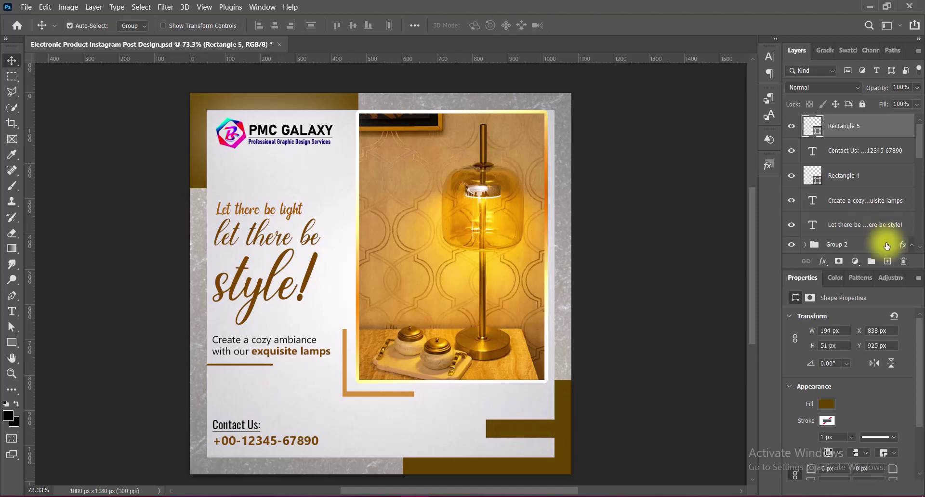
Type SHOP NOW as a new text line on the brown bar
{"action": "left_click", "coordinate": [887, 261]}
{"action": "left_click", "coordinate": [11, 311]}
{"action": "left_click", "coordinate": [500, 429]}
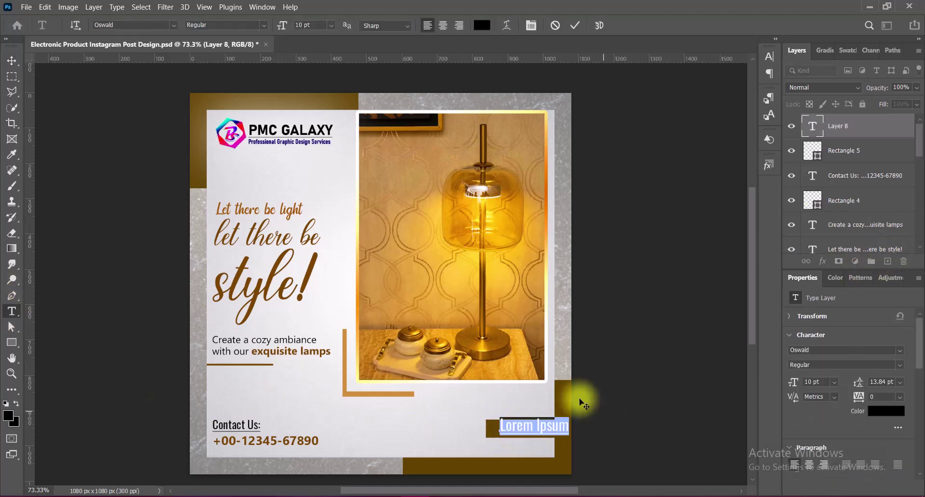
{"action": "left_click", "coordinate": [769, 56]}
{"action": "left_click", "coordinate": [740, 54]}
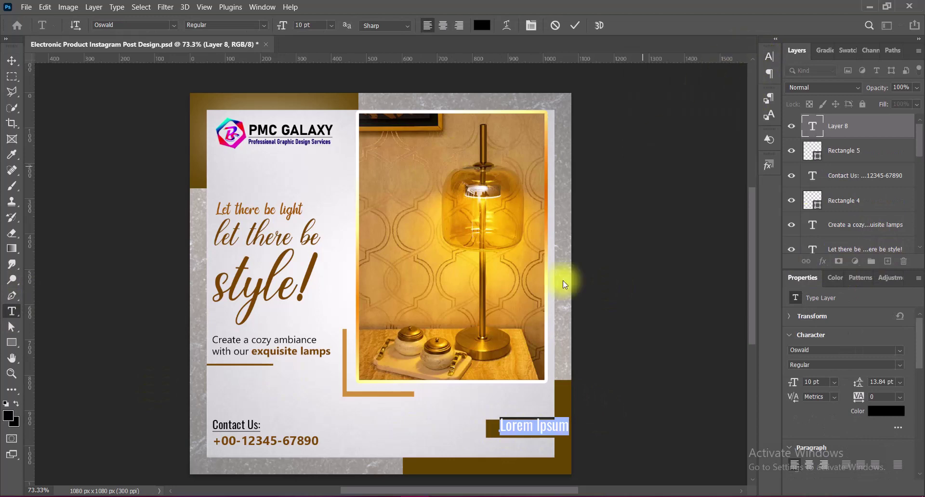
{"action": "type", "text": "SHOP NOW"}
Make SHOP NOW white Oswald Medium at a small size of about 7 pt
{"action": "left_click", "coordinate": [482, 25]}
{"action": "type", "text": "ffffff"}
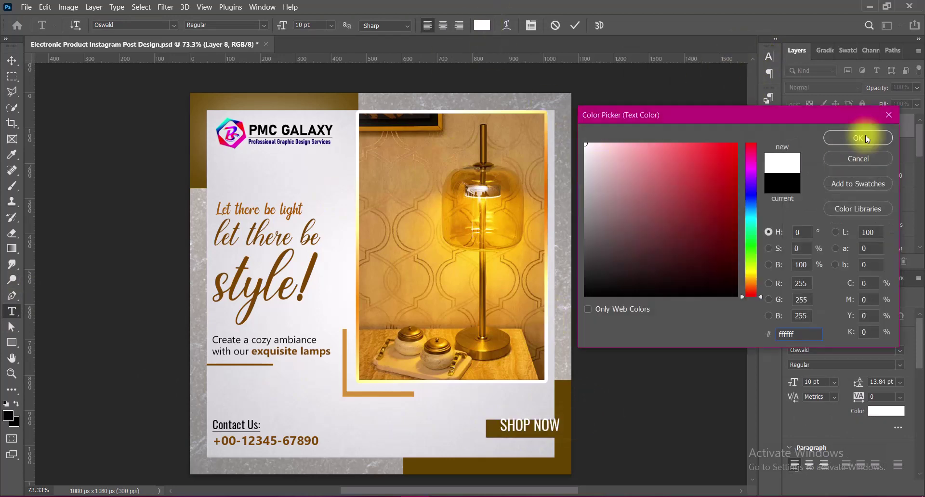
{"action": "left_click", "coordinate": [857, 138]}
{"action": "left_click", "coordinate": [226, 25]}
{"action": "left_click", "coordinate": [247, 48]}
{"action": "left_click", "coordinate": [331, 25]}
{"action": "left_click", "coordinate": [328, 52]}
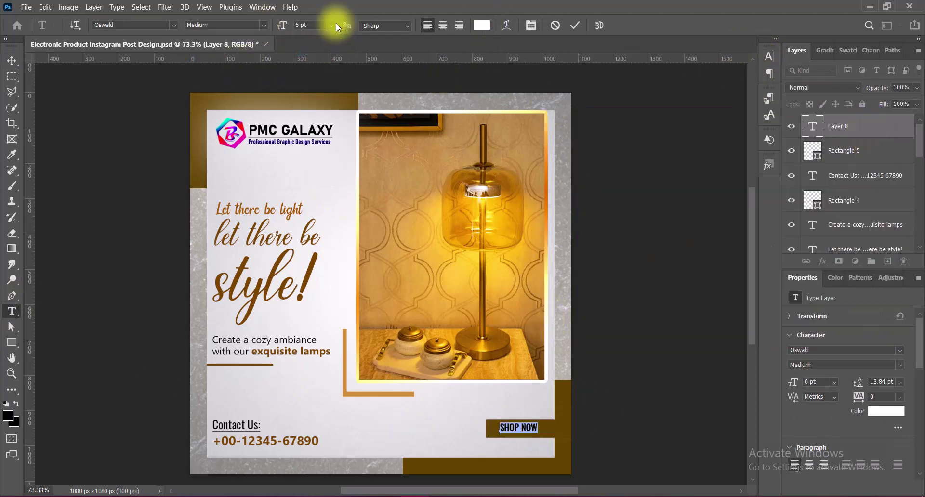
{"action": "left_click", "coordinate": [574, 27]}
{"action": "key", "text": "v"}
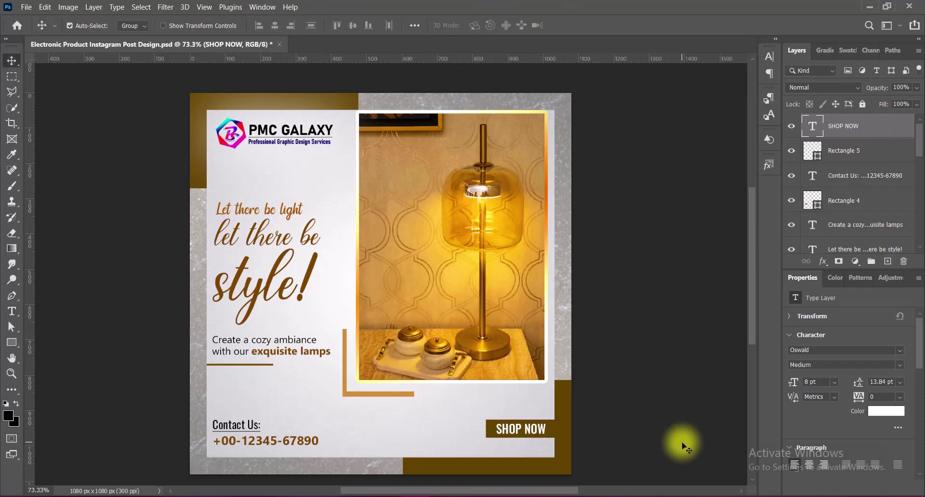
{"action": "double_click", "coordinate": [520, 429]}
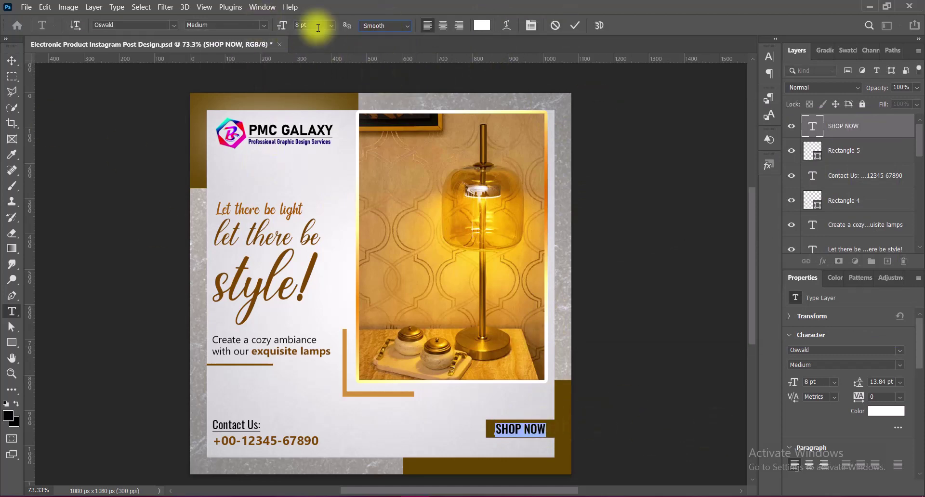
{"action": "scroll", "coordinate": [318, 25], "scroll_direction": "down", "scroll_amount": 1}
{"action": "key", "text": "ctrl+Return"}
{"action": "key", "text": "v"}
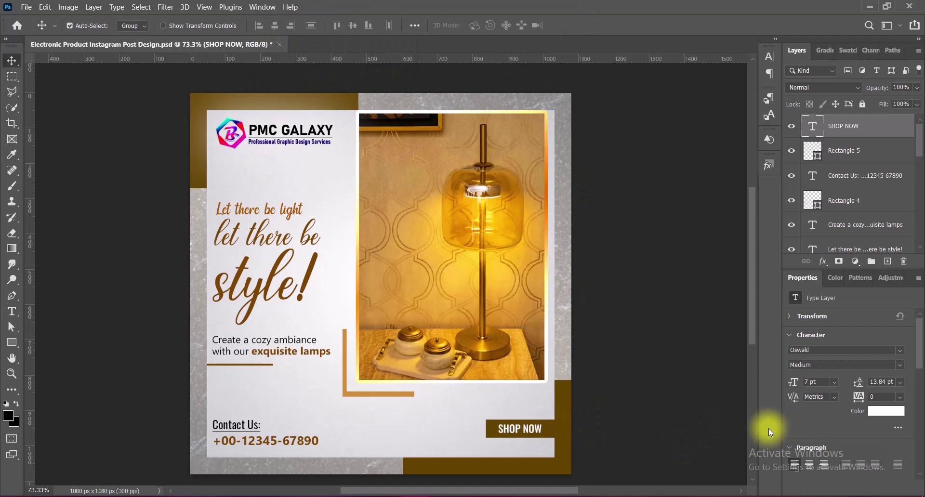
{"action": "key", "text": "ctrl+shift+alt+n"}
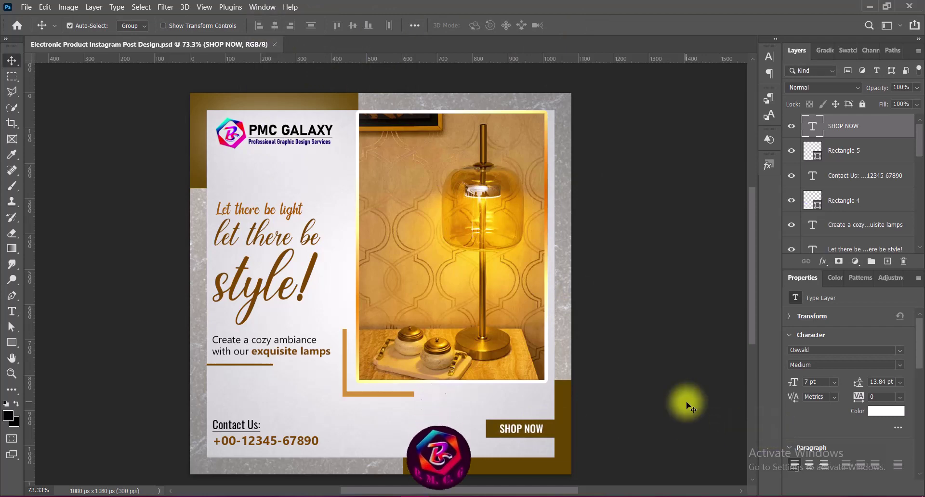
{"action": "left_click", "coordinate": [11, 314]}
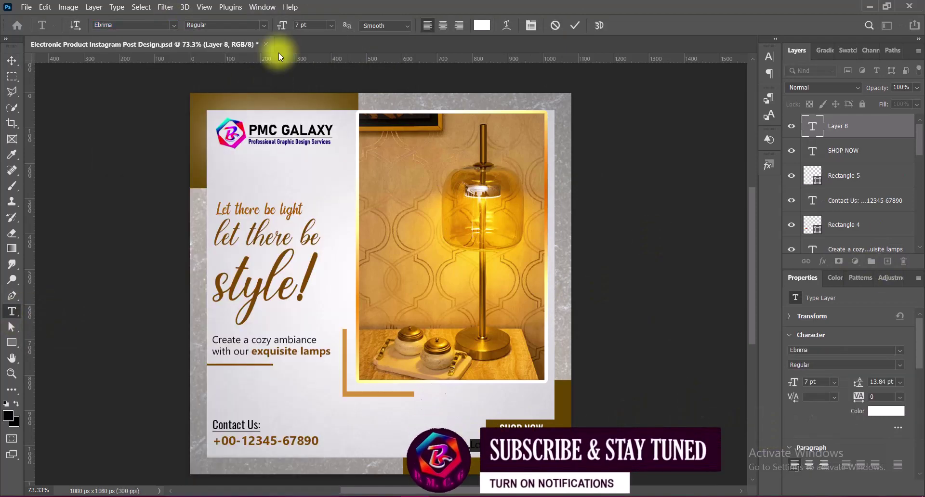
{"action": "left_click", "coordinate": [480, 26]}
{"action": "key", "text": "Return"}
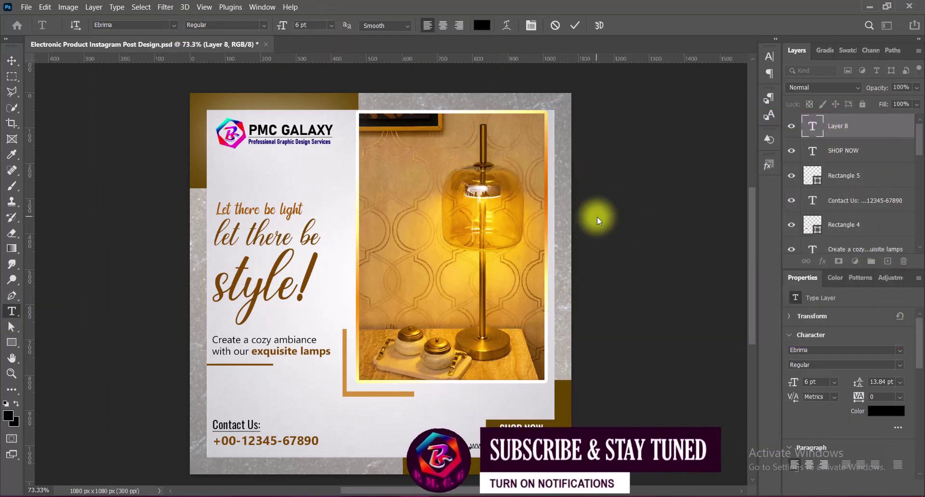
{"action": "left_click", "coordinate": [574, 25]}
{"action": "key", "text": "v"}
{"action": "left_click", "coordinate": [495, 434]}
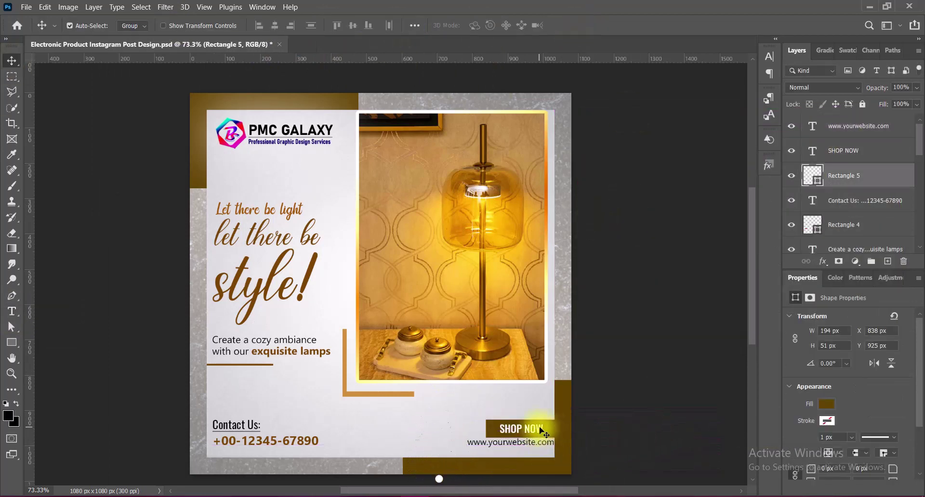
{"action": "left_click", "coordinate": [520, 427], "text": "shift"}
{"action": "left_click", "coordinate": [527, 441]}
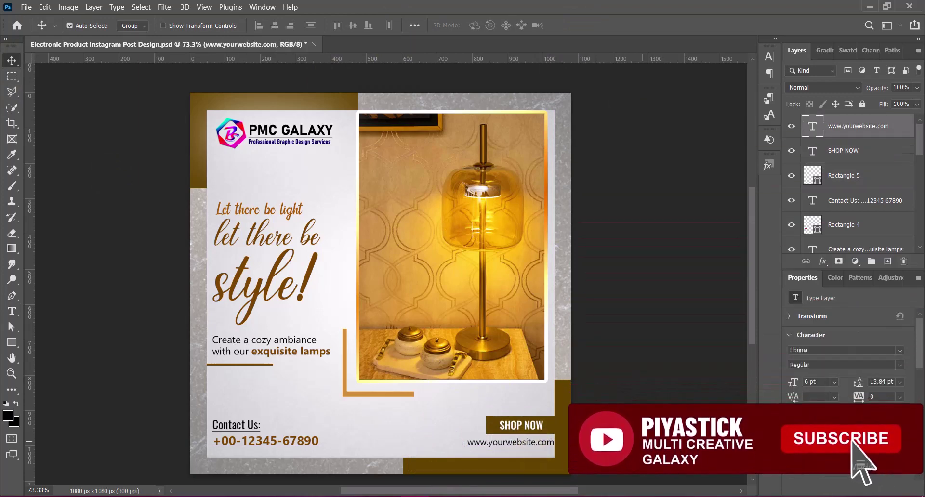
{"action": "key", "text": "Up"}
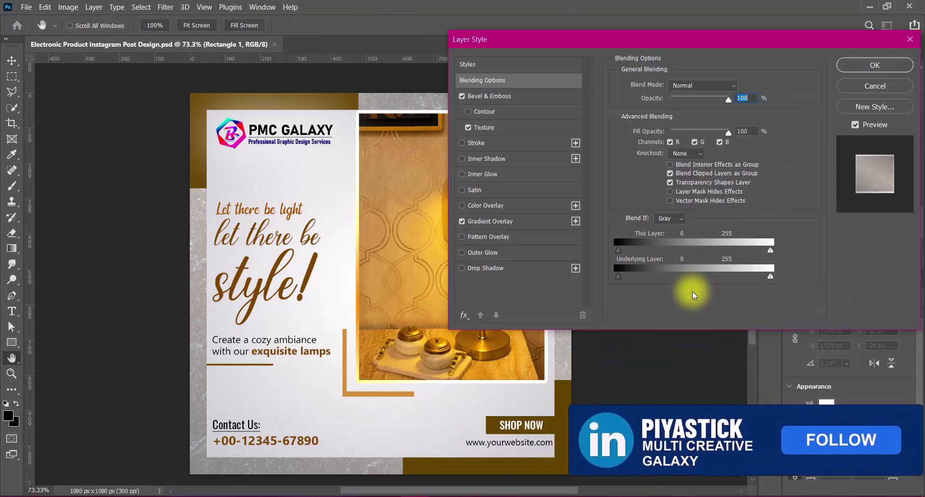
Set the background's Bevel & Emboss depth to 200 with a dark brown #5f3600 highlight
{"action": "left_click", "coordinate": [501, 96]}
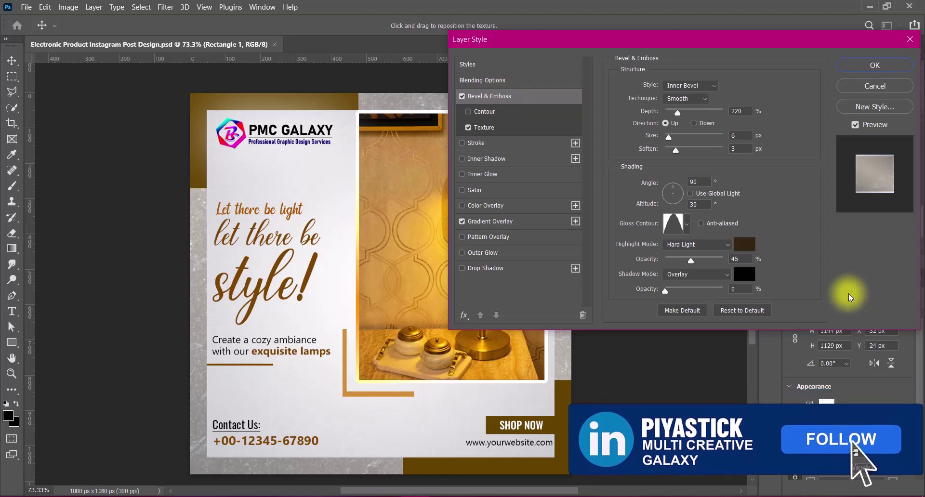
{"action": "left_click_drag", "start_coordinate": [626, 39], "coordinate": [662, 40]}
{"action": "double_click", "coordinate": [772, 112]}
{"action": "type", "text": "200"}
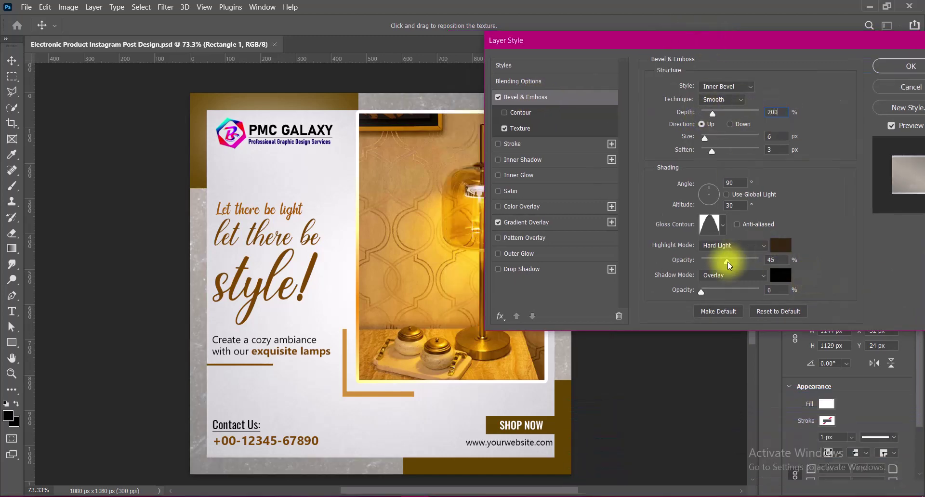
{"action": "left_click_drag", "start_coordinate": [727, 261], "coordinate": [731, 261]}
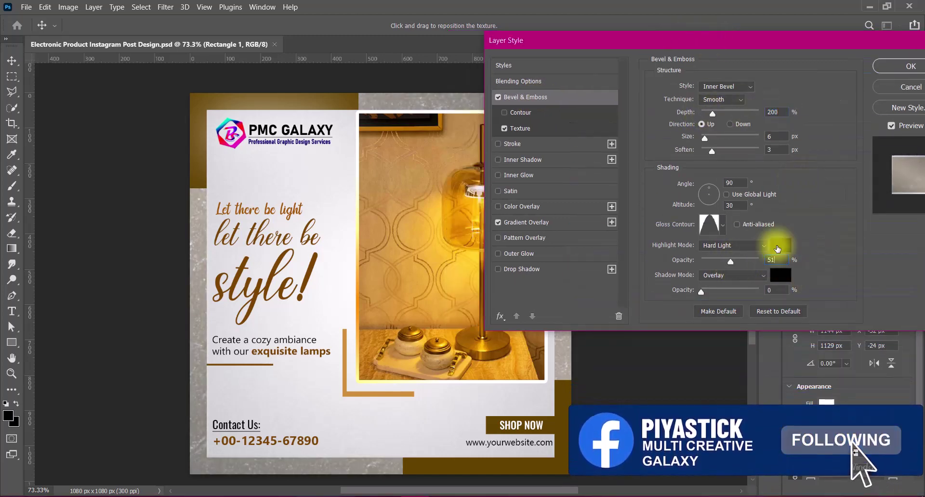
{"action": "left_click", "coordinate": [780, 245]}
{"action": "left_click", "coordinate": [309, 269]}
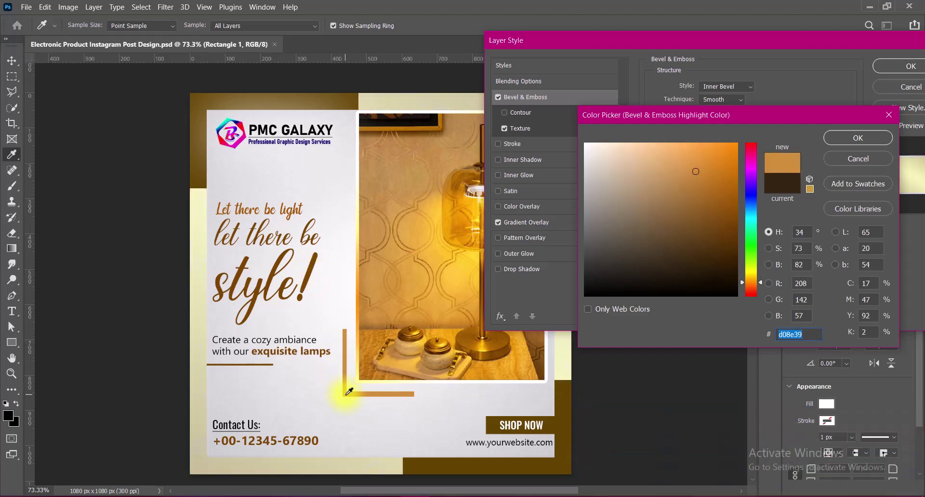
{"action": "left_click", "coordinate": [736, 239]}
{"action": "left_click", "coordinate": [858, 137]}
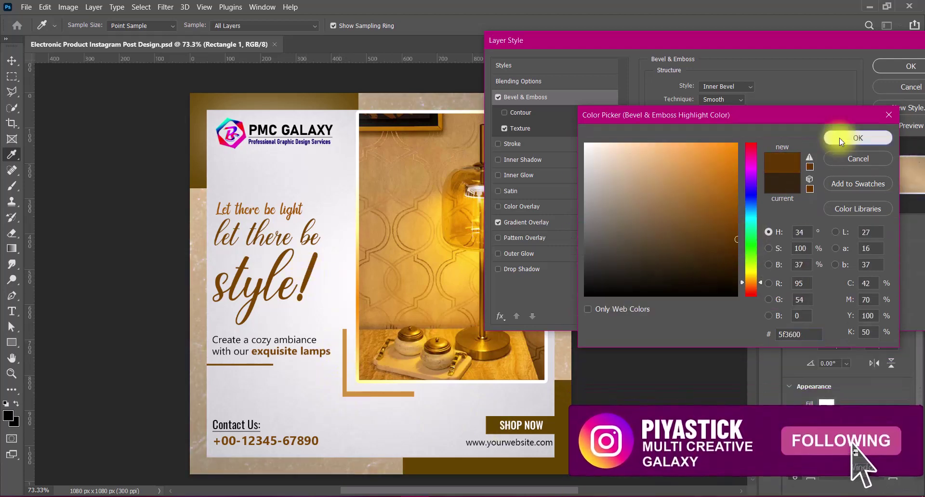
{"action": "left_click_drag", "start_coordinate": [731, 261], "coordinate": [721, 262]}
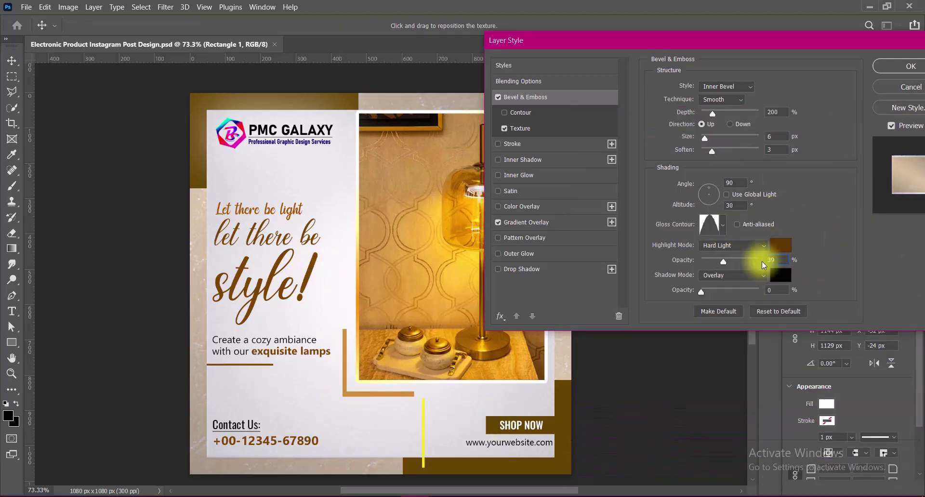
{"action": "key", "text": "Return"}
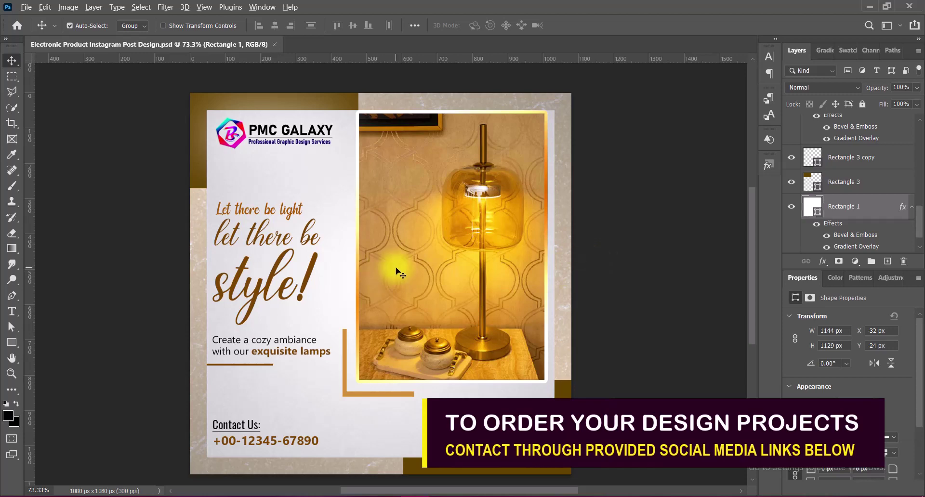
{"action": "scroll", "coordinate": [396, 271], "scroll_direction": "up", "scroll_amount": 1}
{"action": "scroll", "coordinate": [395, 271], "scroll_direction": "down", "scroll_amount": 1}
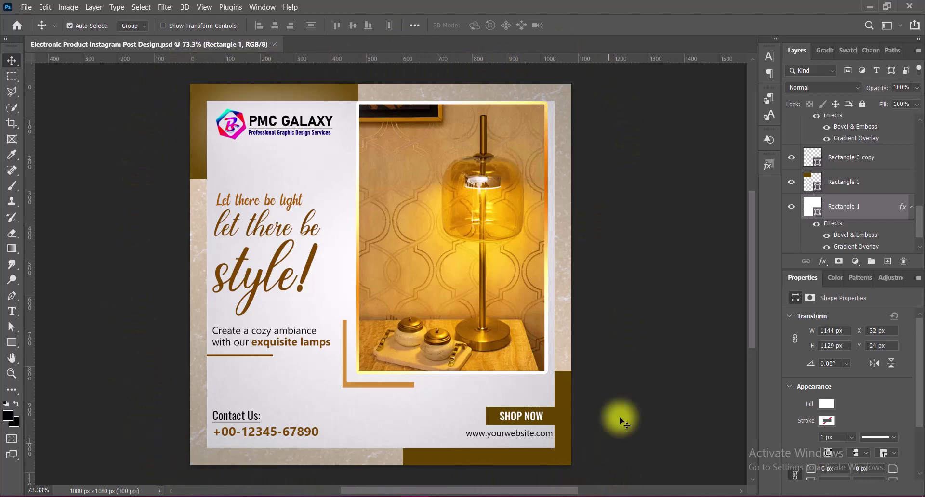
{"action": "scroll", "coordinate": [390, 277], "scroll_direction": "up", "scroll_amount": 1}
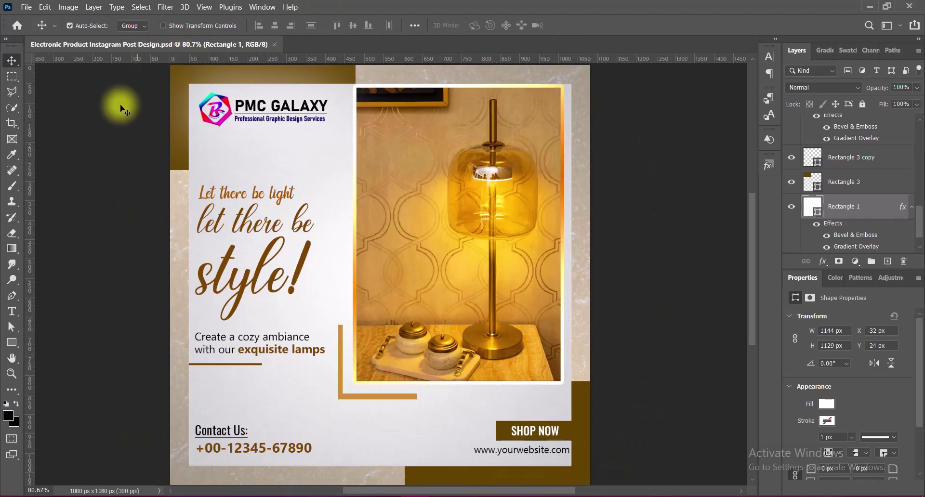
{"action": "scroll", "coordinate": [396, 244], "scroll_direction": "down", "scroll_amount": 1}
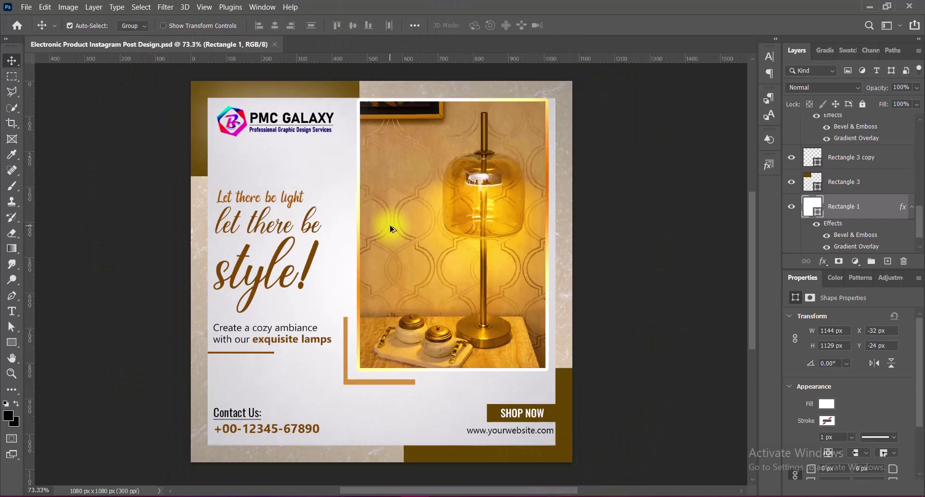
{"action": "scroll", "coordinate": [388, 231], "scroll_direction": "down", "scroll_amount": 2}
{"action": "scroll", "coordinate": [391, 228], "scroll_direction": "down", "scroll_amount": 1}
{"action": "scroll", "coordinate": [392, 228], "scroll_direction": "up", "scroll_amount": 2}
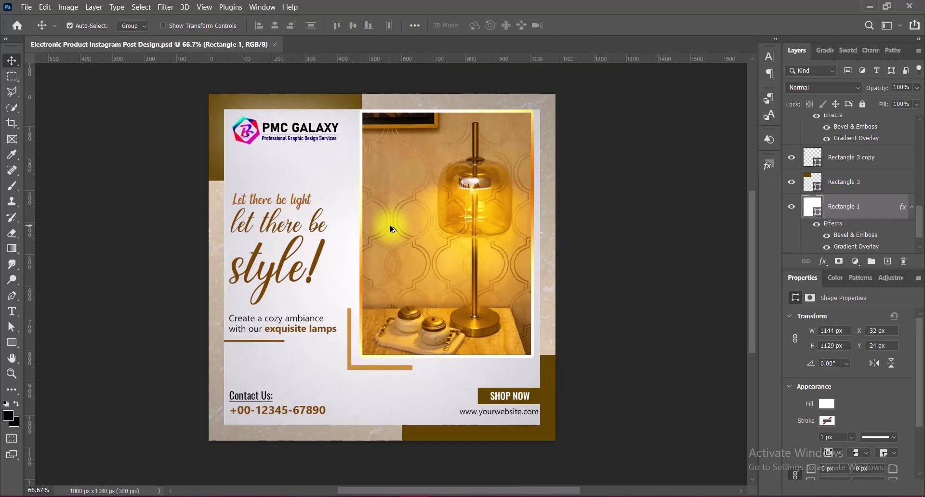
{"action": "scroll", "coordinate": [389, 227], "scroll_direction": "up", "scroll_amount": 1}
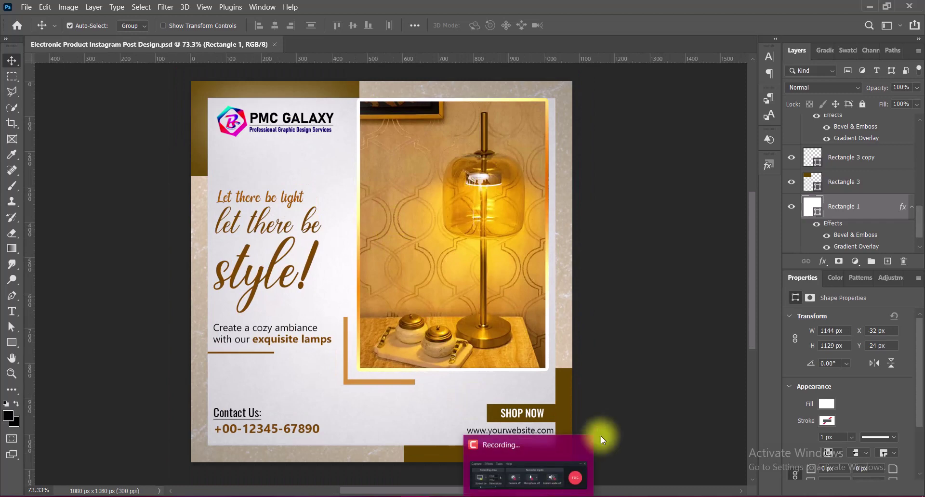